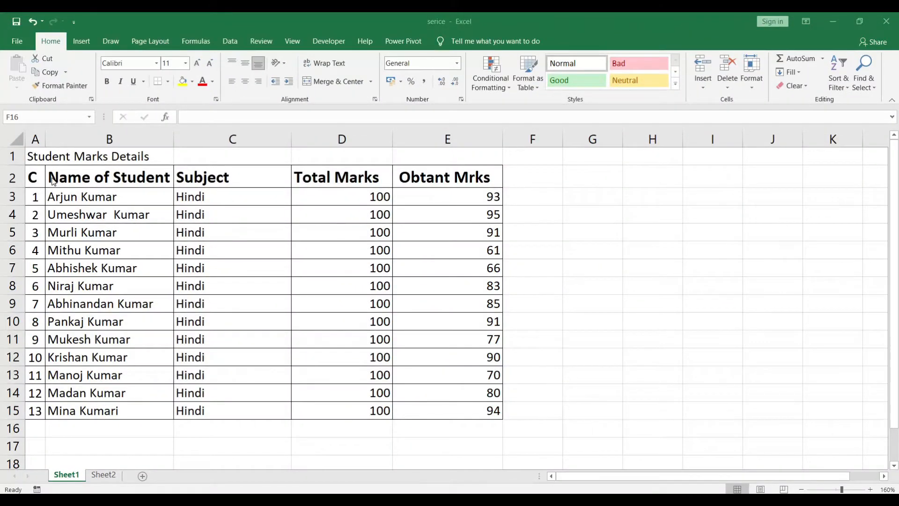
# Widen column B to give the "Name of Student" header in B2 more horizontal room.
pyautogui.click(52, 179)
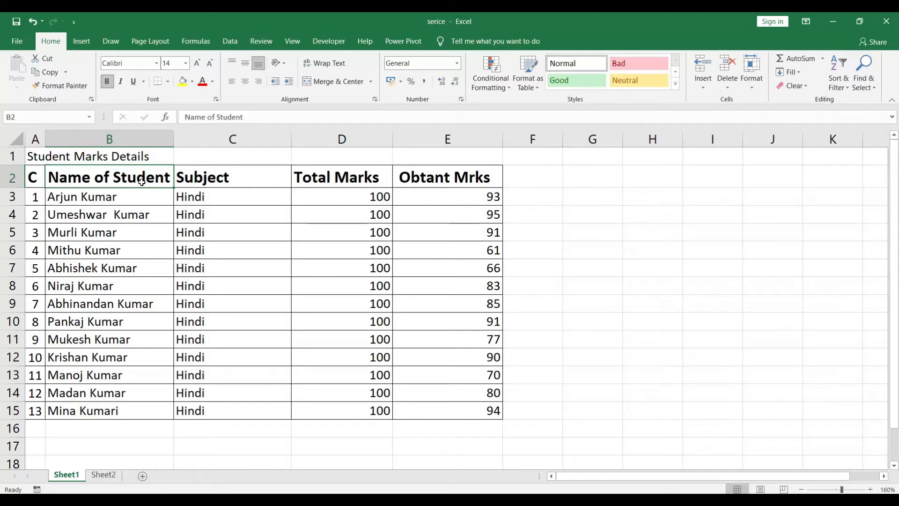
pyautogui.moveTo(174, 136); pyautogui.dragTo(211, 140)
pyautogui.click(173, 187)
pyautogui.click(143, 209)
pyautogui.click(123, 176)
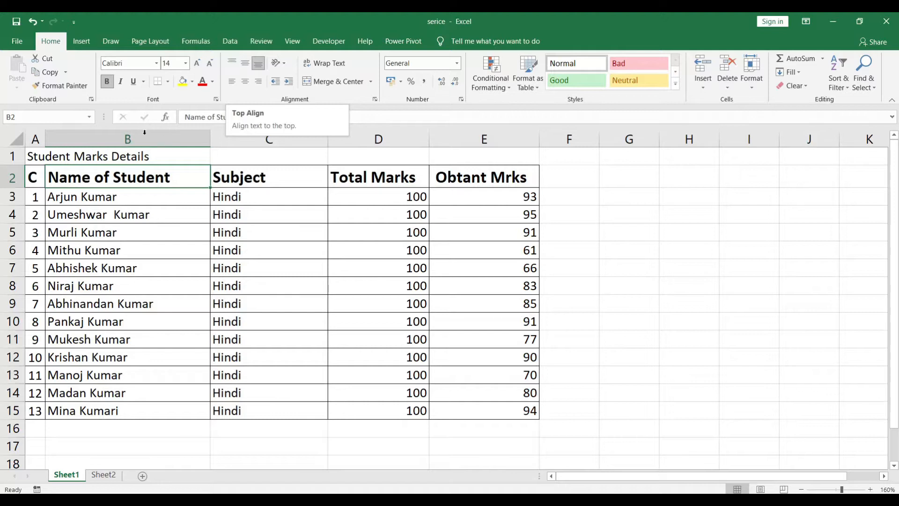
# Increase the height of header row 2 to leave vertical space around the headings.
pyautogui.moveTo(13, 188); pyautogui.dragTo(13, 218)
pyautogui.click(181, 236)
pyautogui.click(150, 187)
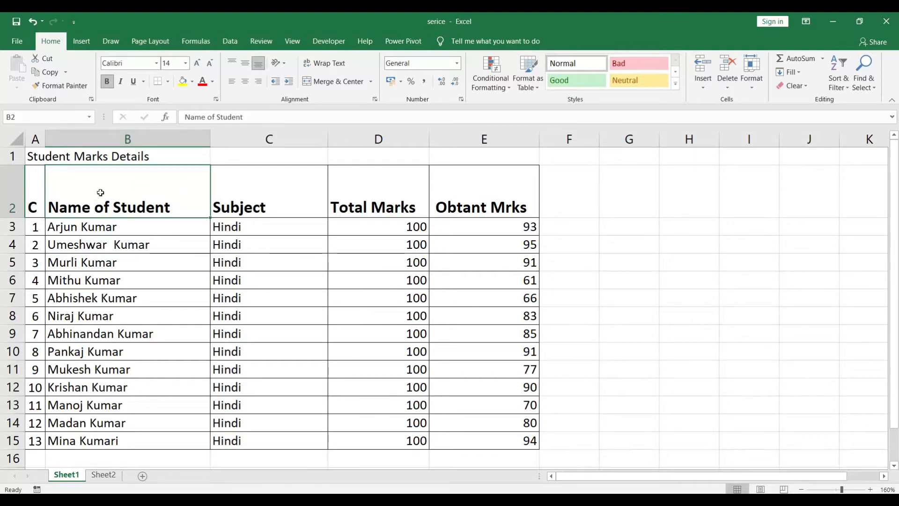
# Try top, middle and bottom vertical alignment, plus center and right horizontal alignment, on the "Name of Student" header in B2.
pyautogui.click(230, 63)
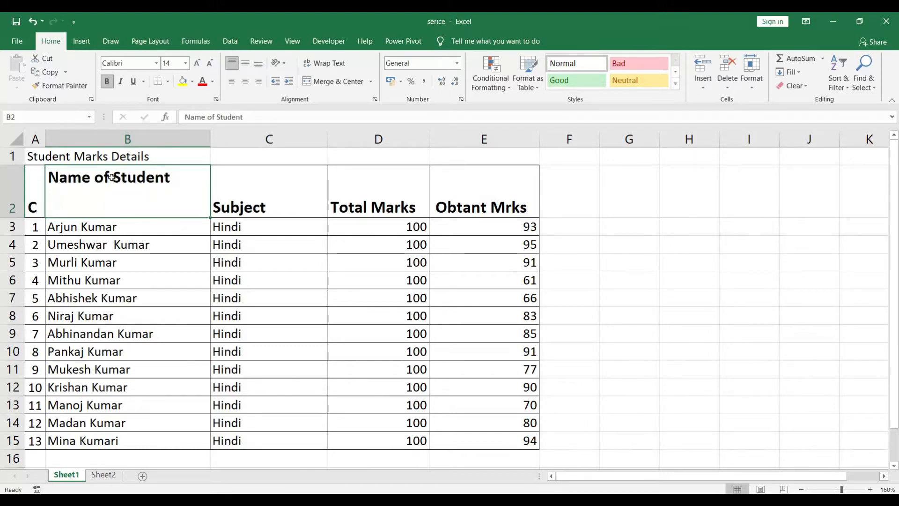
pyautogui.click(243, 65)
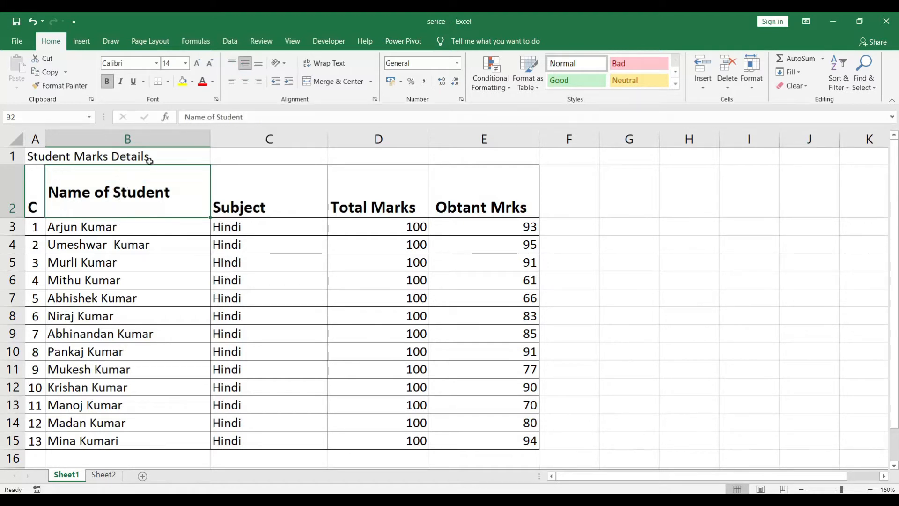
pyautogui.click(259, 67)
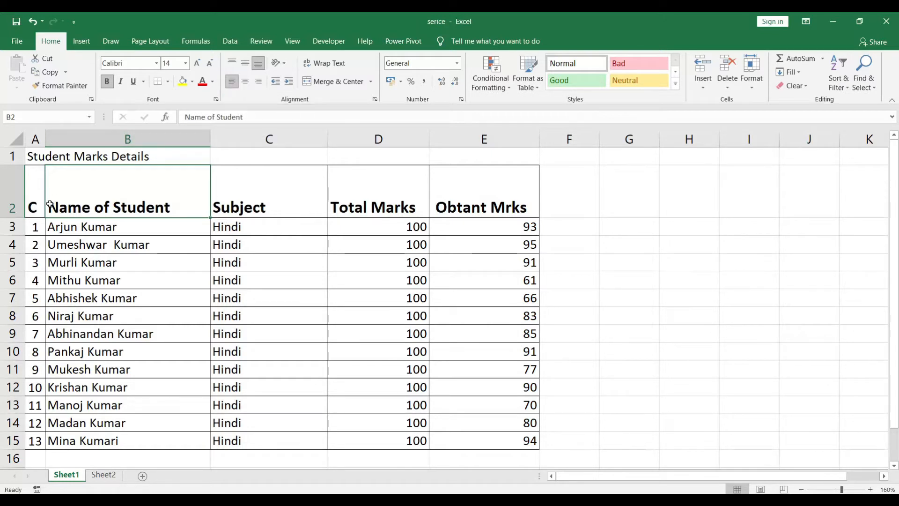
pyautogui.click(248, 83)
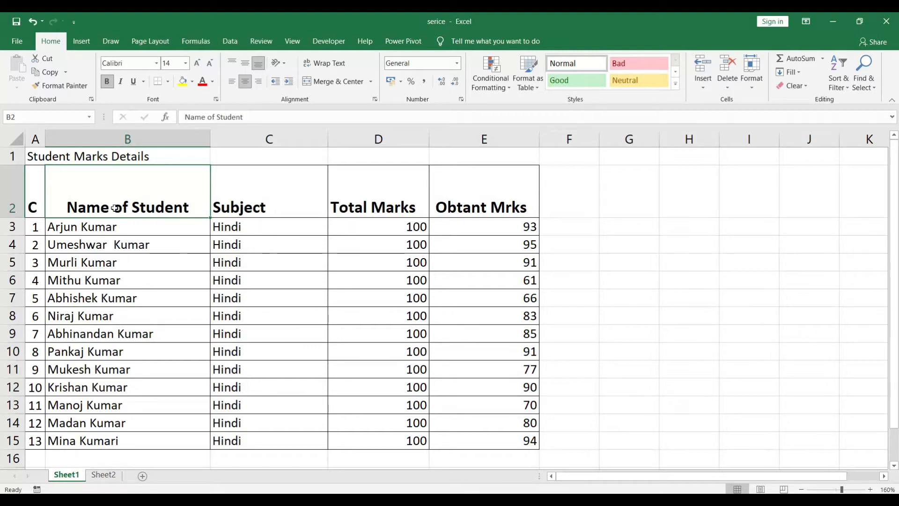
pyautogui.click(259, 82)
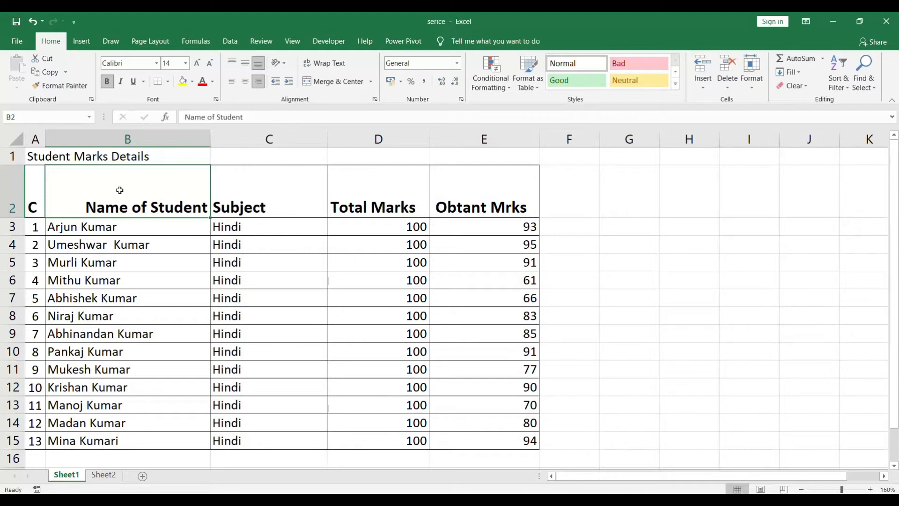
# Align the "Name of Student" header in B2 to the middle vertically and the center horizontally.
pyautogui.click(247, 64)
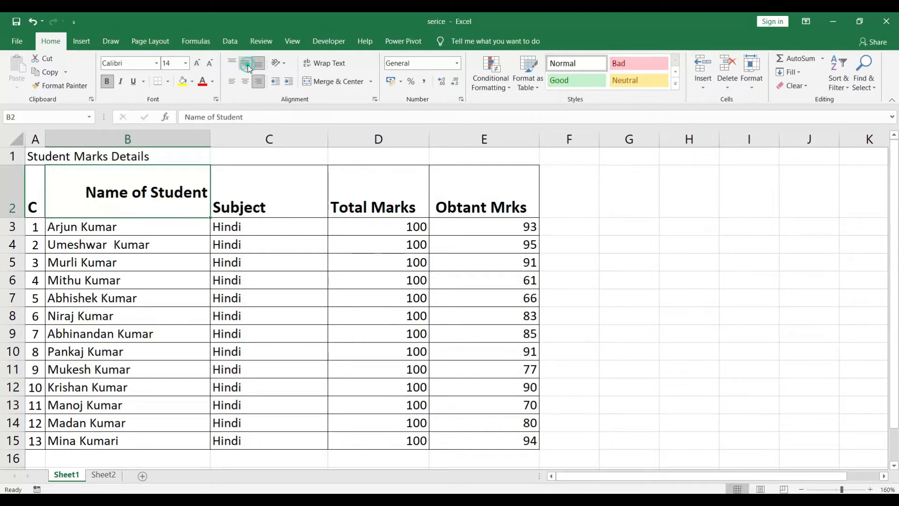
pyautogui.click(244, 81)
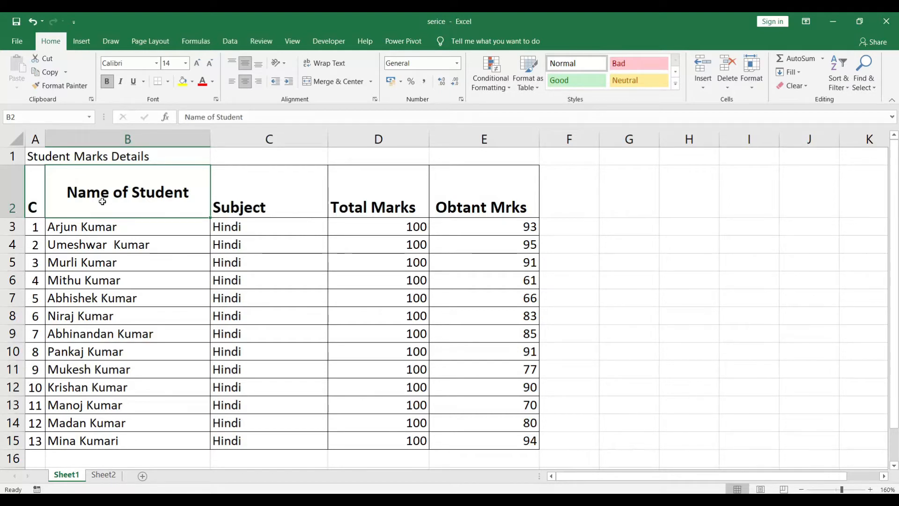
pyautogui.click(128, 225)
pyautogui.click(131, 193)
# Apply middle vertical and center horizontal alignment to all the headers in A2:E2.
pyautogui.moveTo(33, 194); pyautogui.dragTo(486, 192)
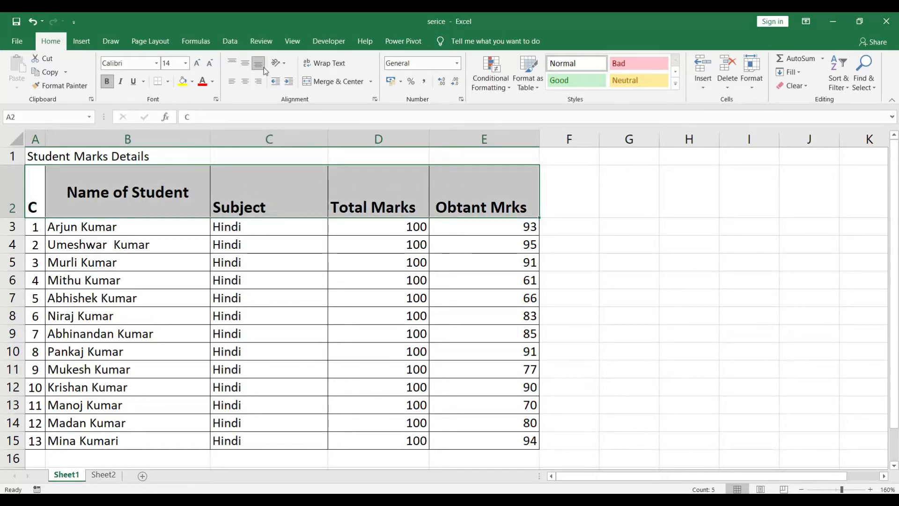
pyautogui.click(245, 65)
pyautogui.click(247, 82)
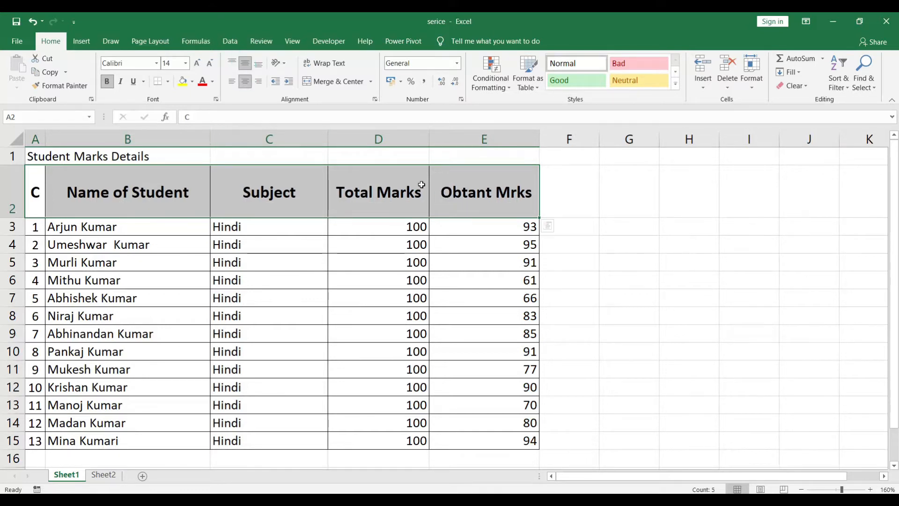
pyautogui.click(446, 185)
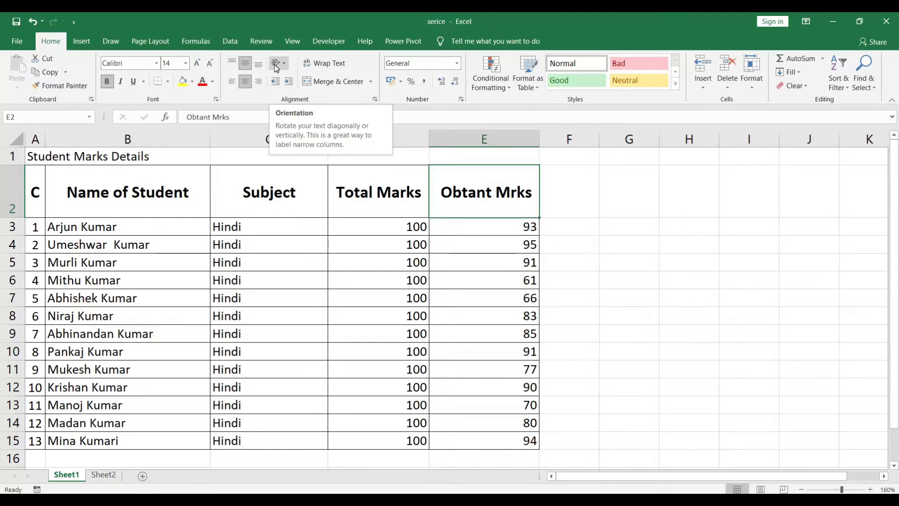
# Slant the headers in A2:E2 with the Angle Counterclockwise orientation and make row 2 tall enough for the rotated text.
pyautogui.click(95, 177)
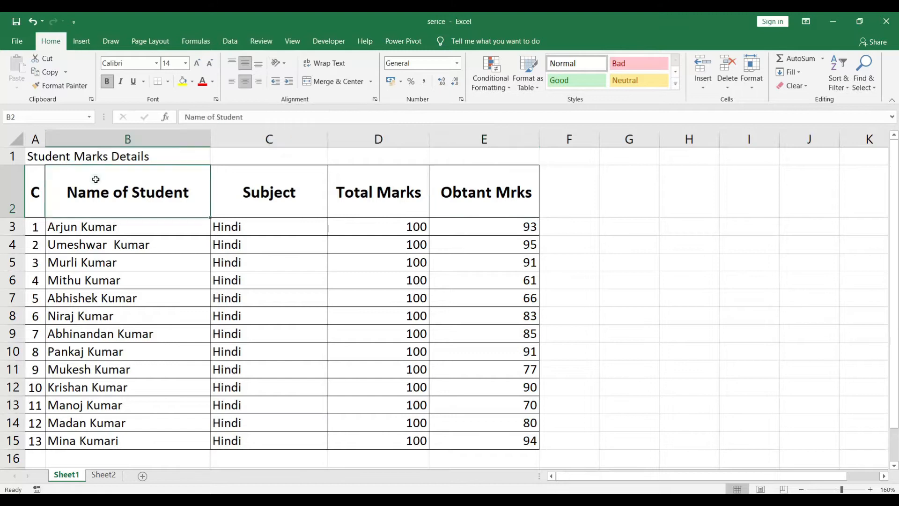
pyautogui.moveTo(34, 193); pyautogui.dragTo(466, 193)
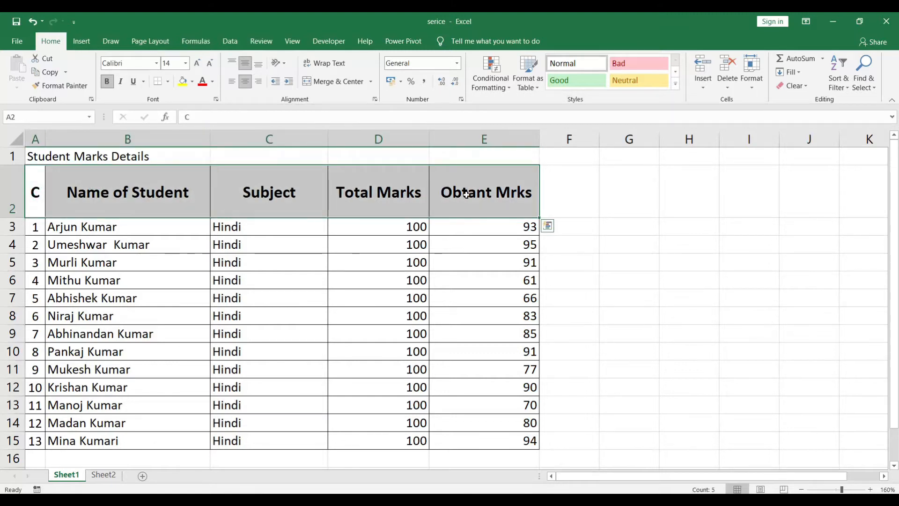
pyautogui.click(286, 67)
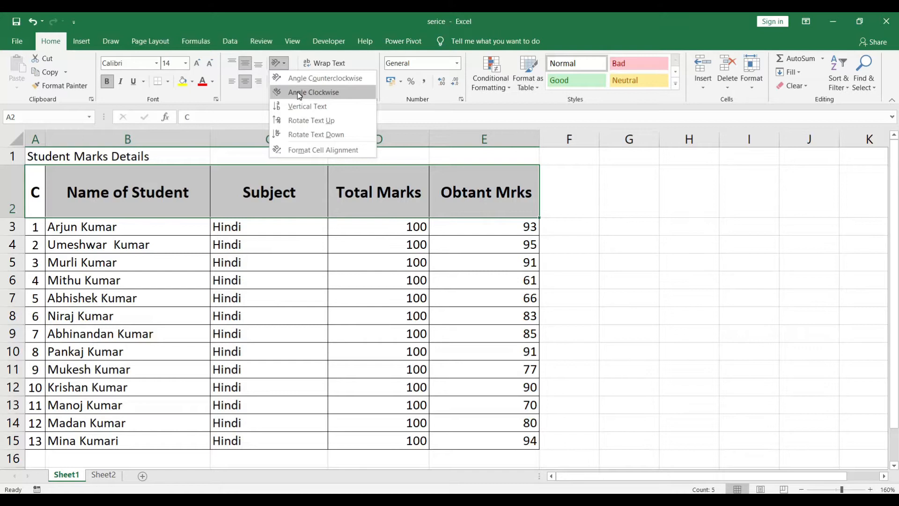
pyautogui.click(300, 78)
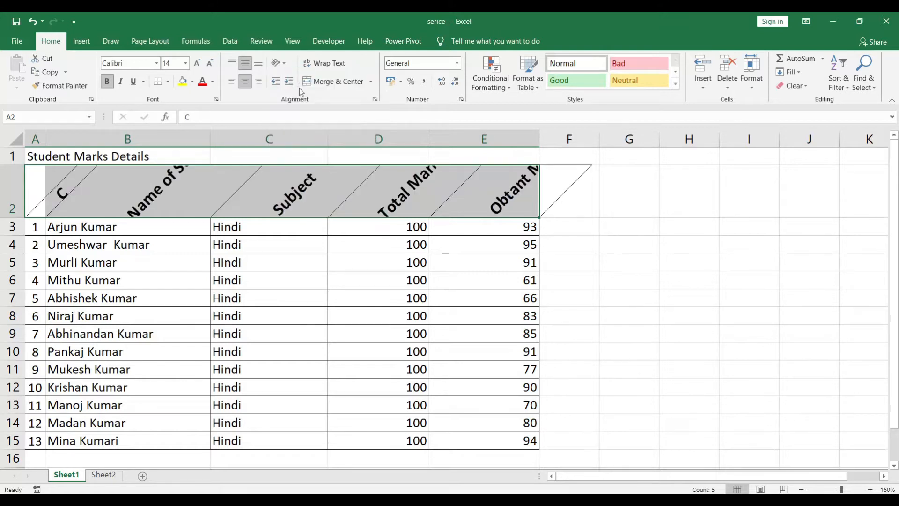
pyautogui.moveTo(12, 217); pyautogui.dragTo(12, 270)
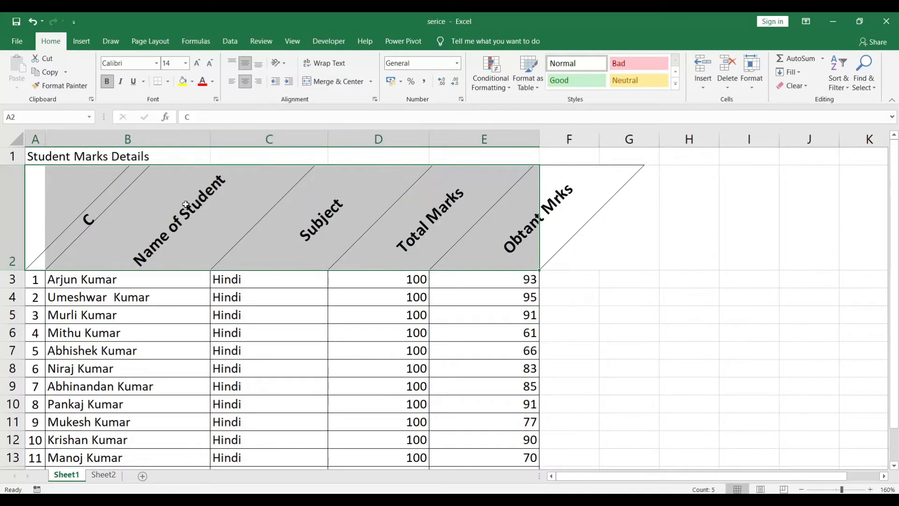
pyautogui.click(251, 218)
pyautogui.click(202, 223)
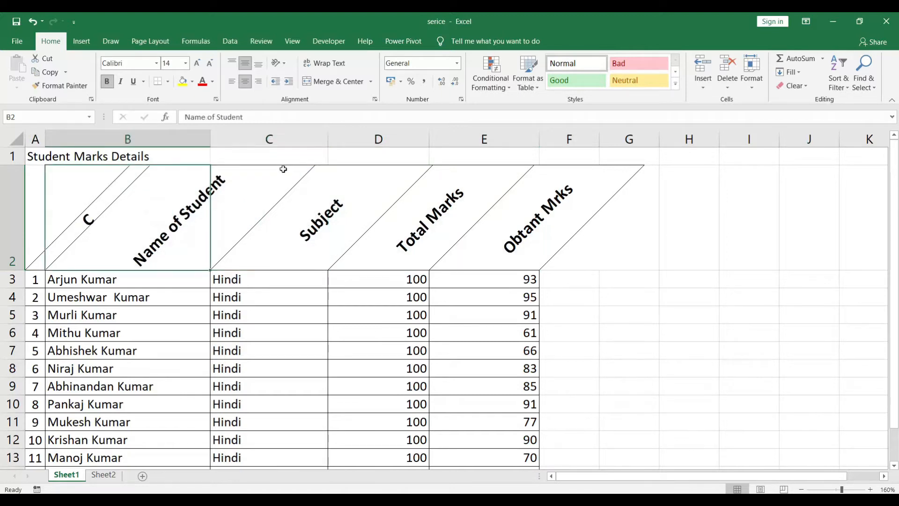
# Change the orientation of the headers in A2:E2 to Angle Clockwise.
pyautogui.moveTo(36, 217); pyautogui.dragTo(525, 232)
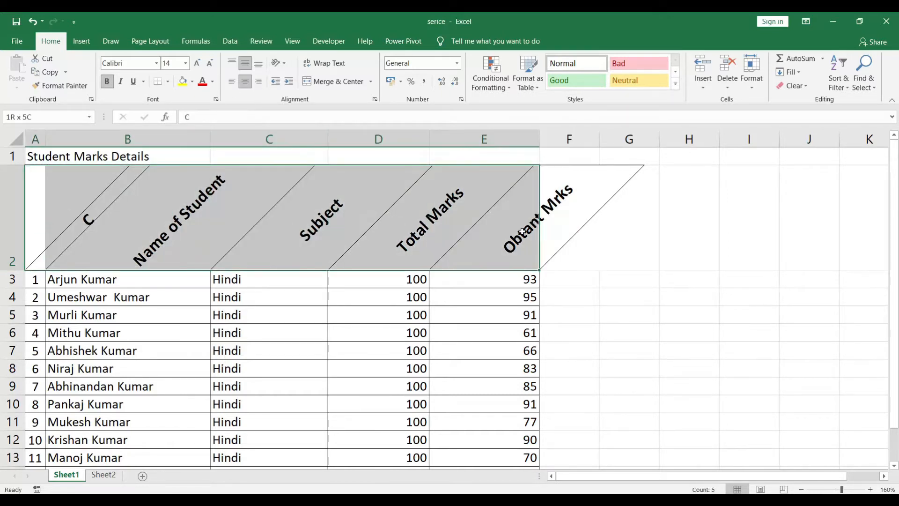
pyautogui.click(279, 63)
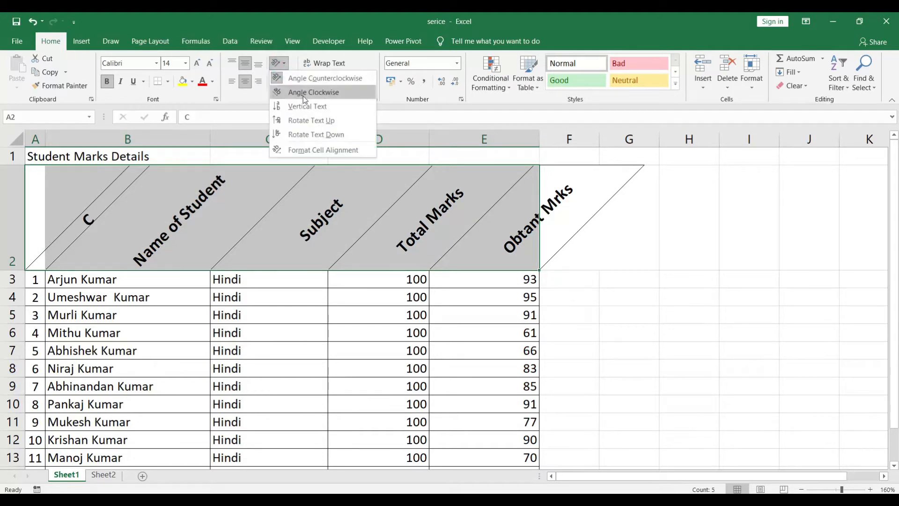
pyautogui.click(305, 97)
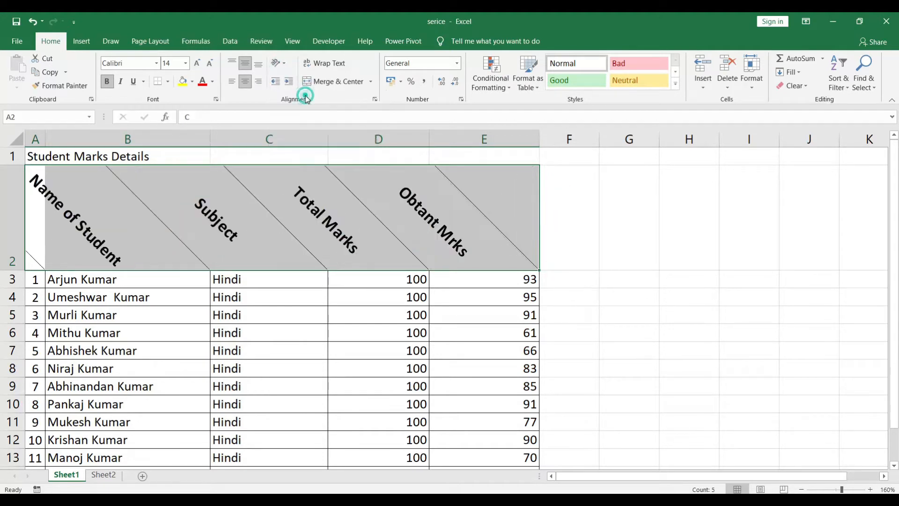
# Try the Rotate Text Up and Rotate Text Down orientations on the headers in A2:E2.
pyautogui.click(279, 62)
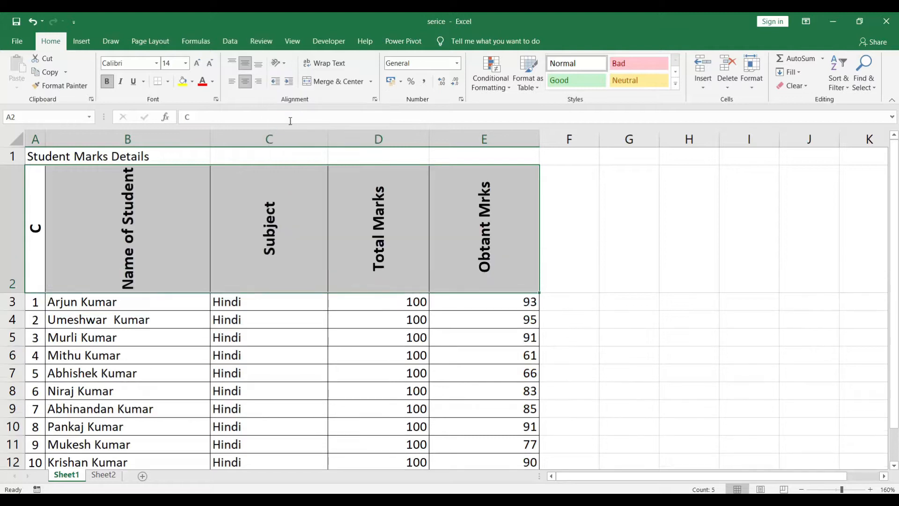
pyautogui.click(280, 62)
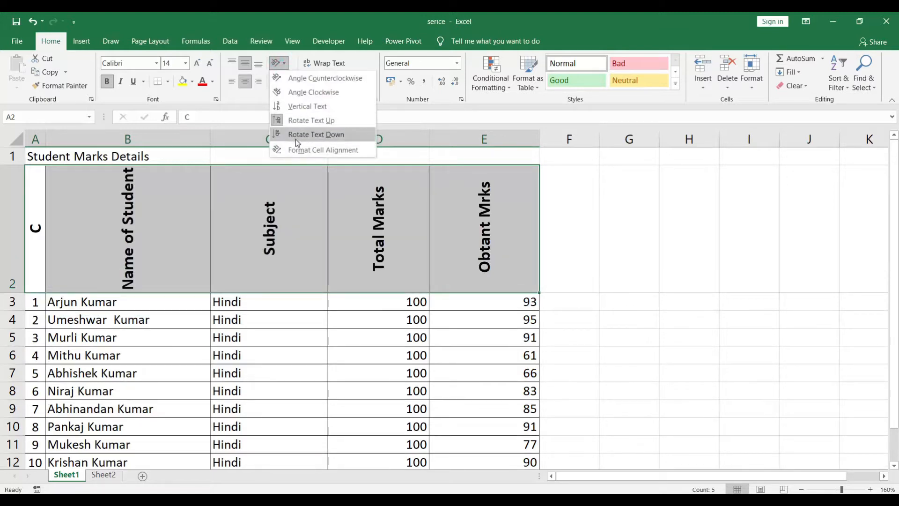
pyautogui.click(292, 135)
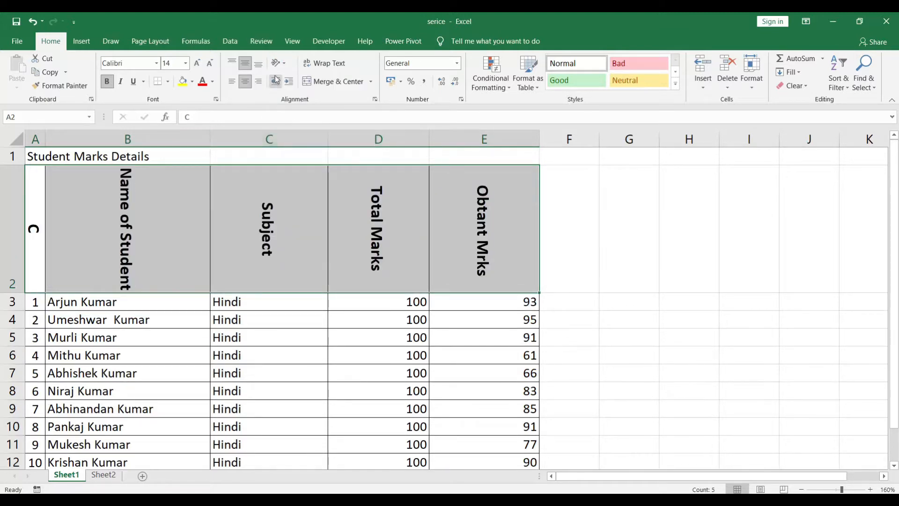
# View the alignment and orientation settings in Format Cells for the header row and close the dialog.
pyautogui.click(285, 65)
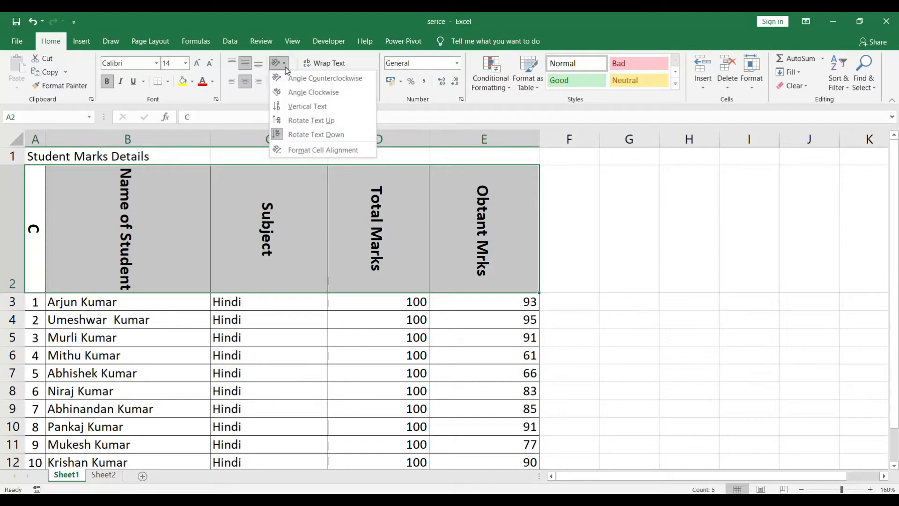
pyautogui.click(300, 150)
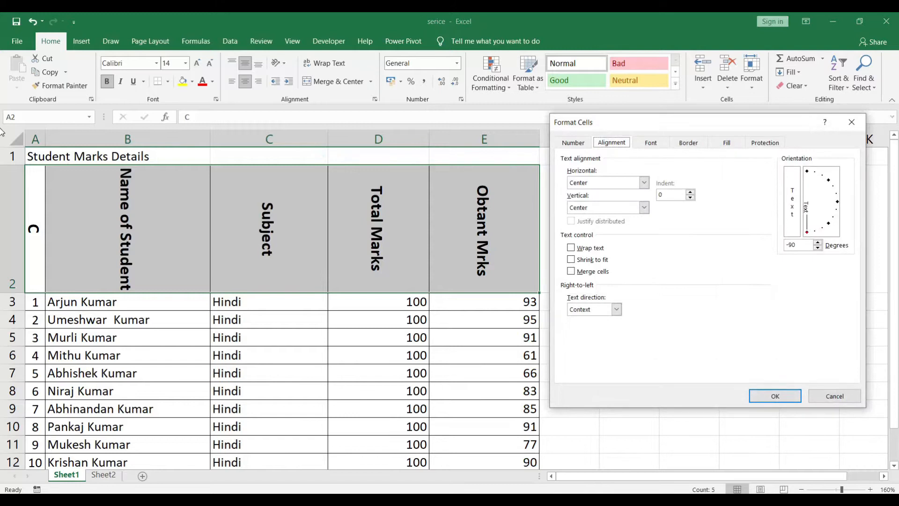
pyautogui.click(858, 125)
pyautogui.click(457, 203)
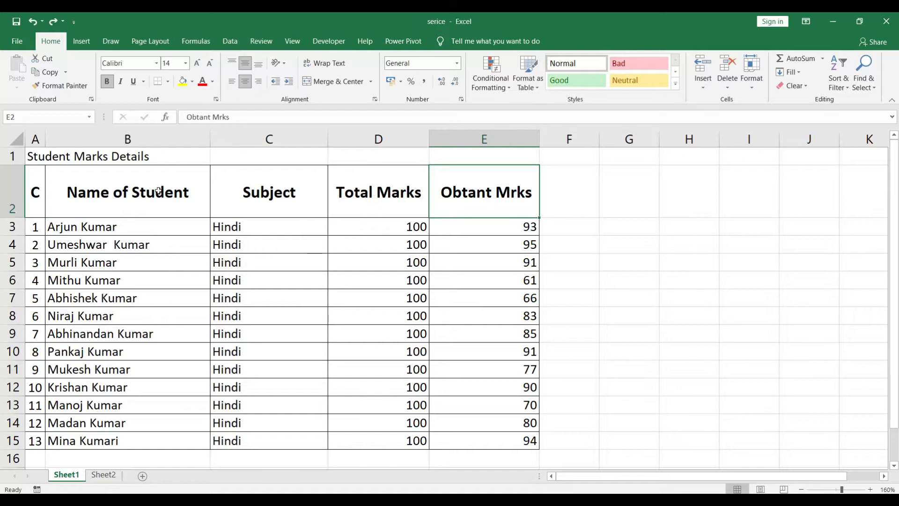
# Try decreasing the indent of the centered headers in A2:E2.
pyautogui.moveTo(57, 195); pyautogui.dragTo(488, 181)
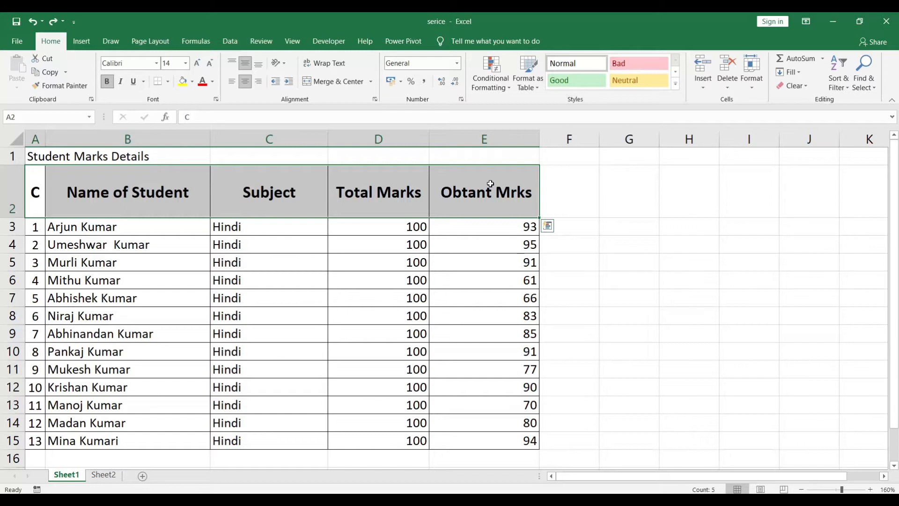
pyautogui.click(276, 82)
pyautogui.click(278, 80)
pyautogui.click(283, 185)
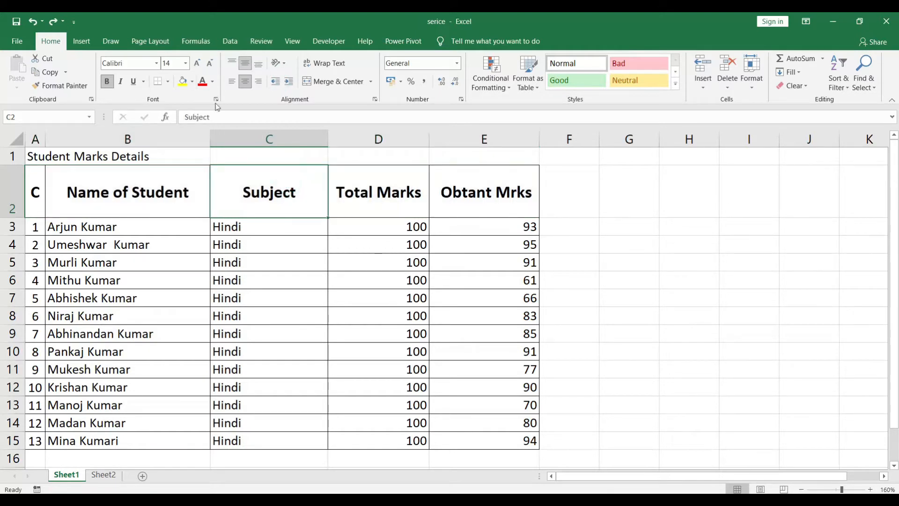
# Align the headers in A2:E2 to the bottom and remove their horizontal centering.
pyautogui.moveTo(38, 192); pyautogui.dragTo(463, 184)
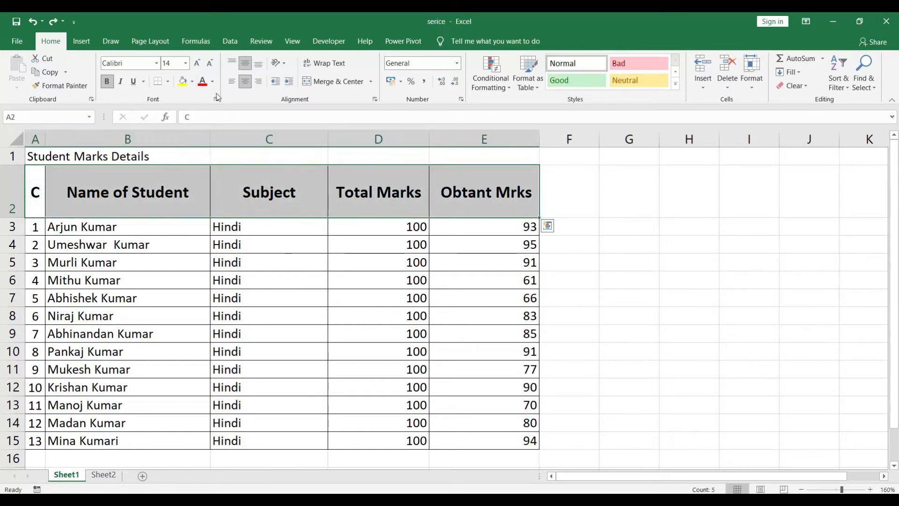
pyautogui.click(258, 63)
pyautogui.click(242, 83)
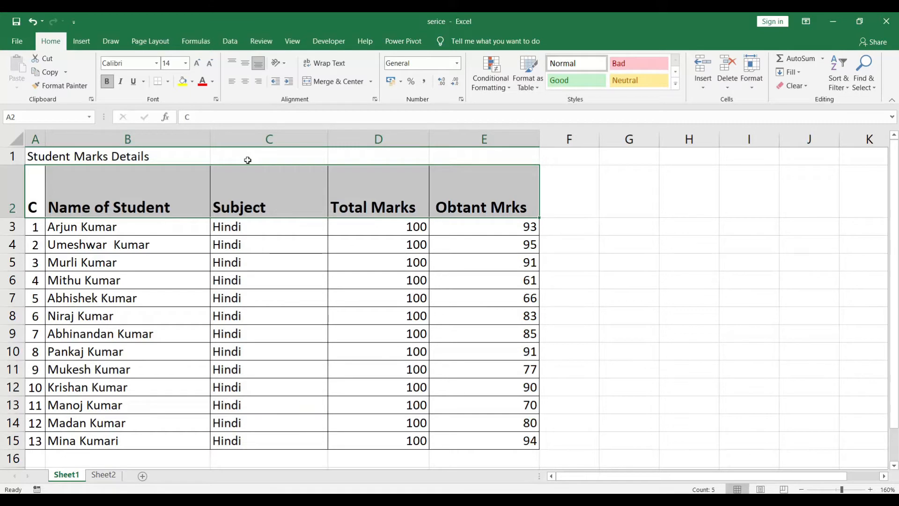
# Increase the indent of the headers in A2:E2 by three levels.
pyautogui.click(289, 81)
pyautogui.click(289, 81)
pyautogui.click(290, 83)
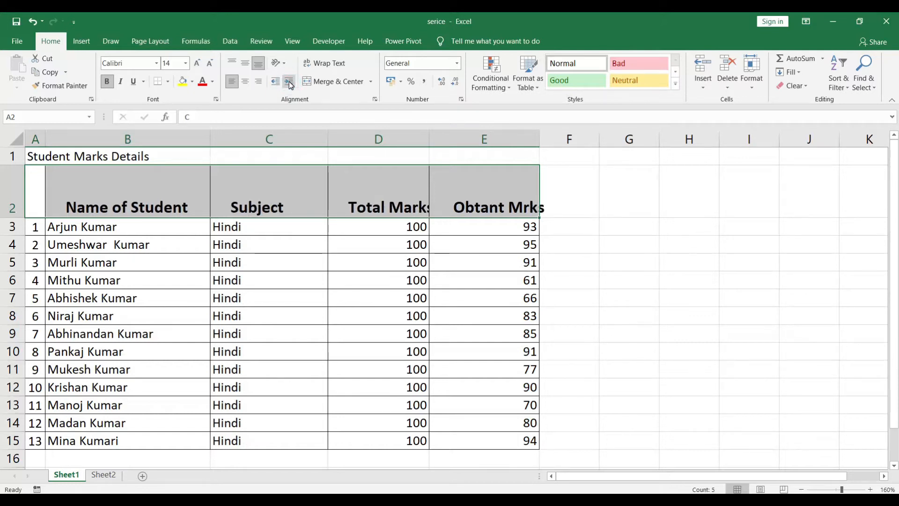
pyautogui.click(289, 82)
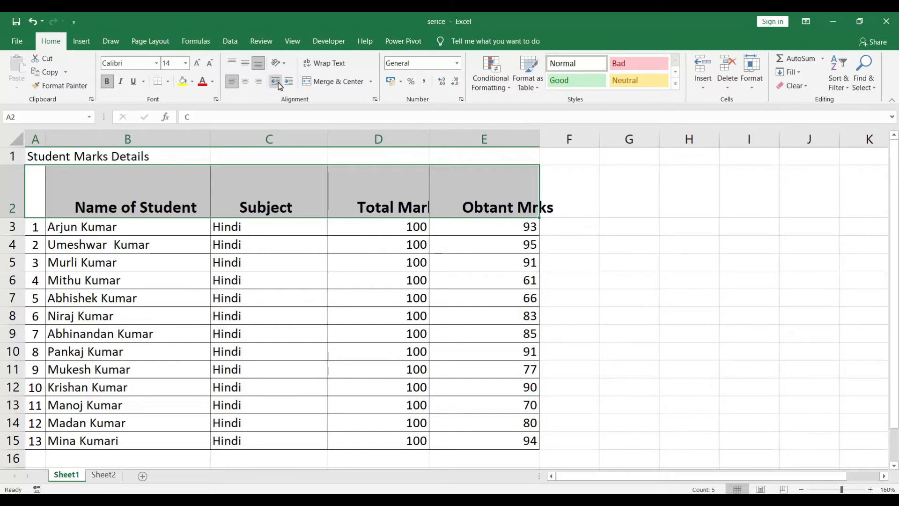
# Decrease the indent of the headers in A2:E2 by three levels.
pyautogui.click(274, 83)
pyautogui.click(274, 82)
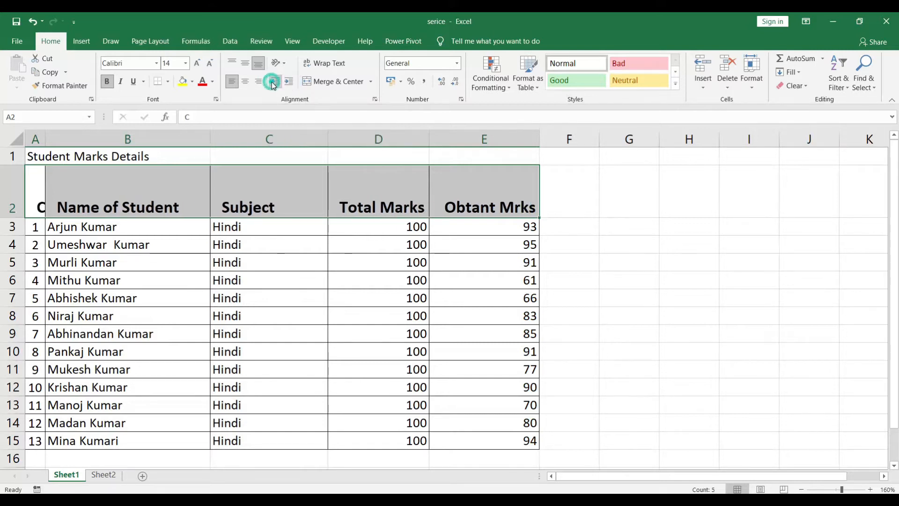
pyautogui.click(274, 83)
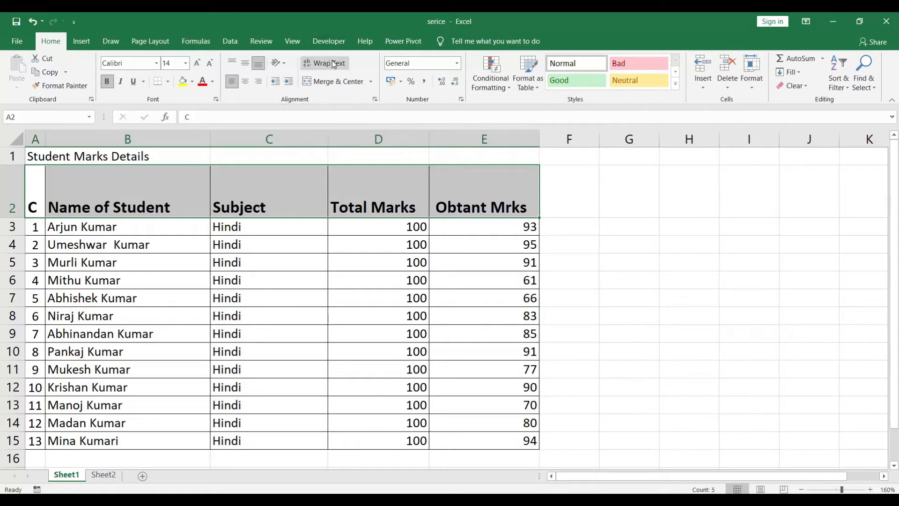
pyautogui.click(253, 243)
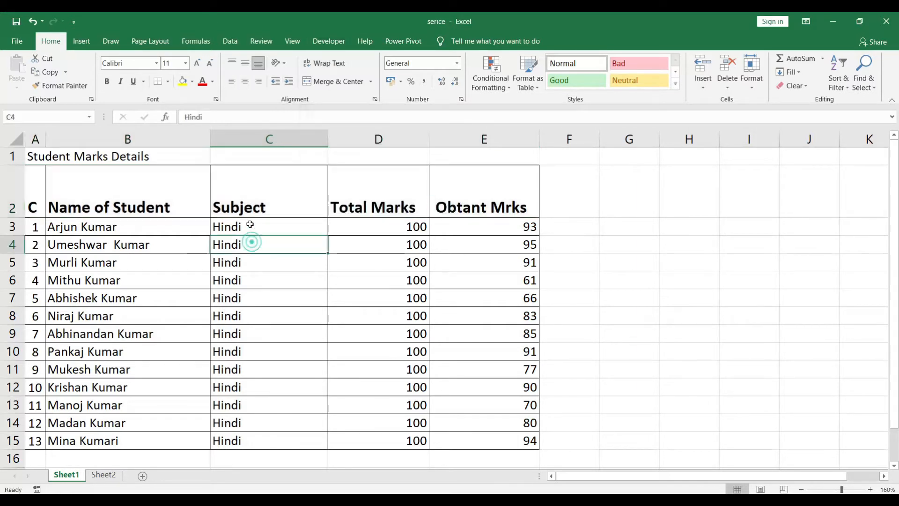
# AutoFit the widths of the Name of Student and Total Marks columns to their contents.
pyautogui.moveTo(39, 197); pyautogui.dragTo(484, 199)
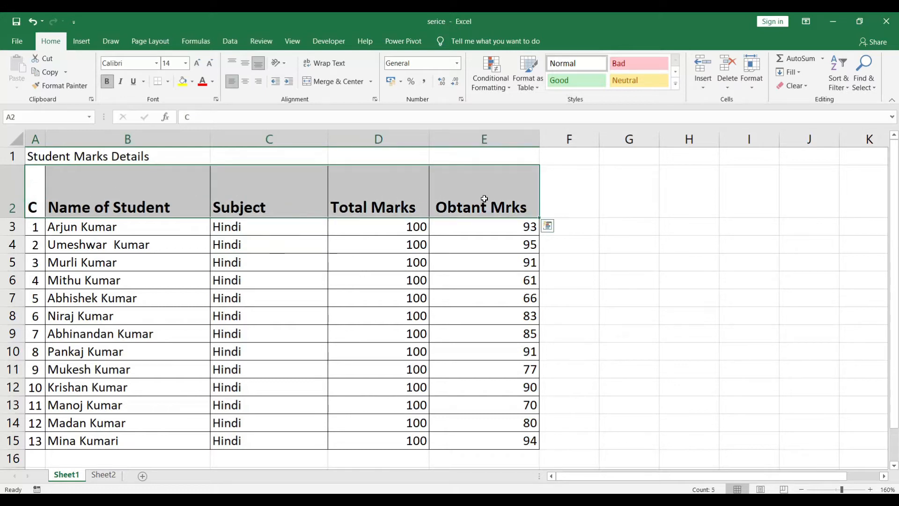
pyautogui.click(133, 223)
pyautogui.click(35, 190)
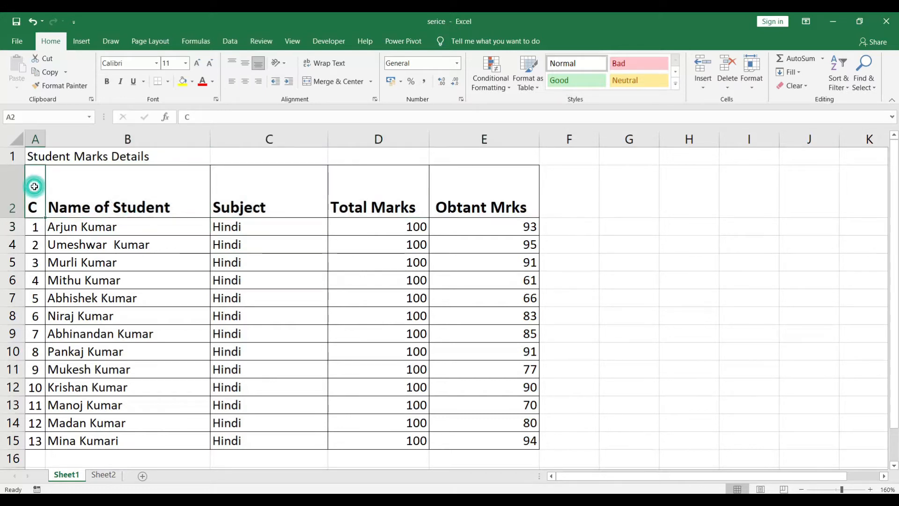
pyautogui.click(95, 198)
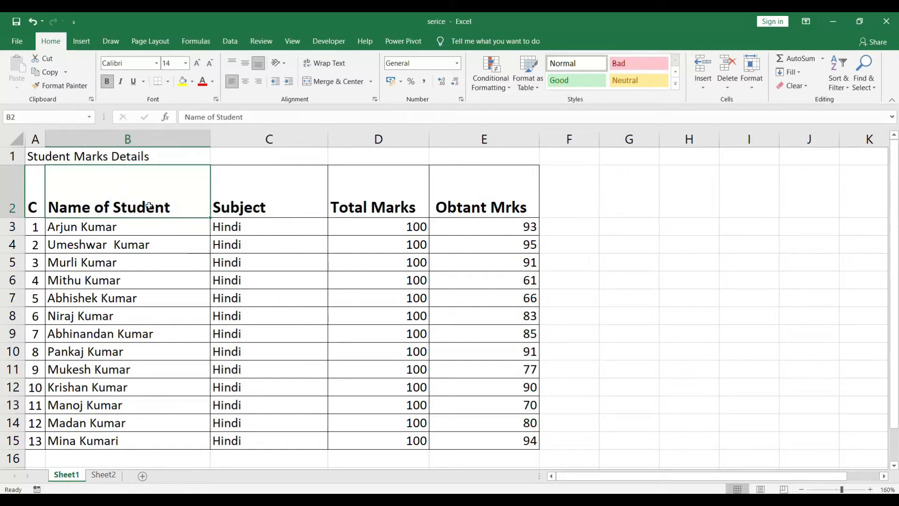
pyautogui.doubleClick(210, 139)
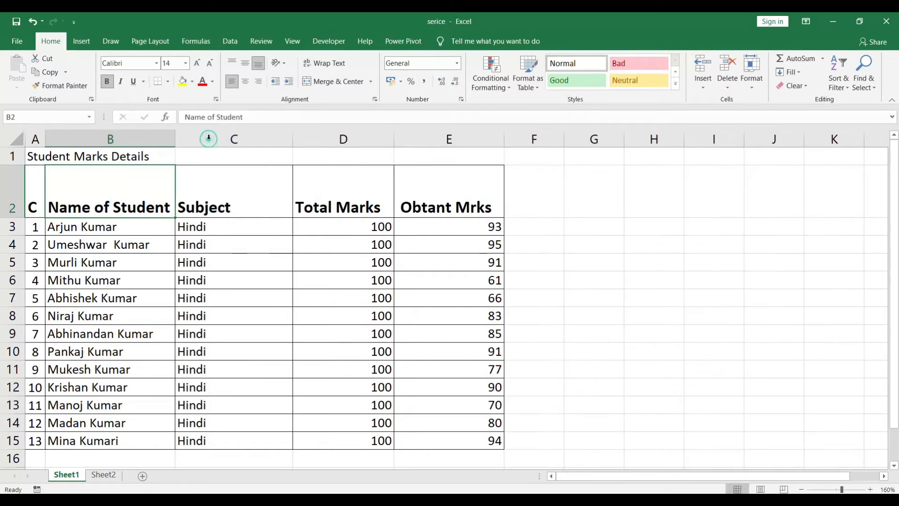
pyautogui.doubleClick(394, 138)
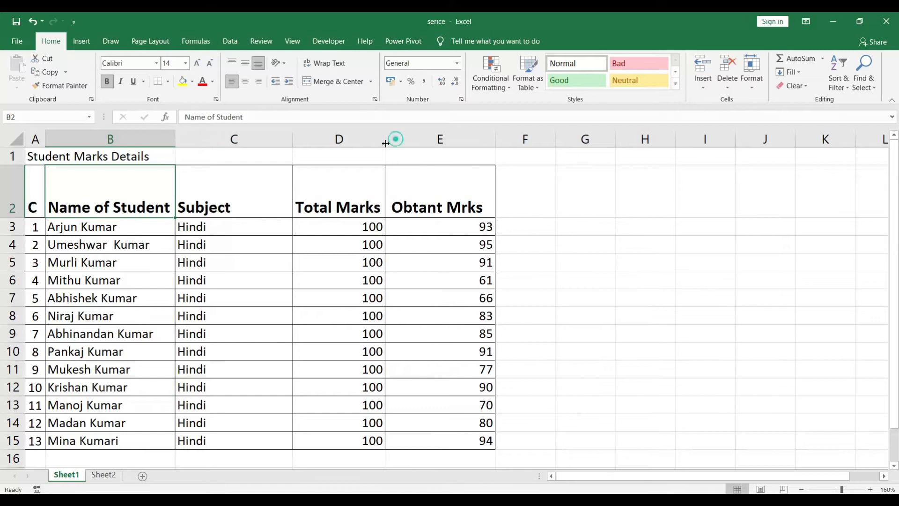
# Increase the font size of the headers in A2:E2 to 20.
pyautogui.moveTo(31, 188); pyautogui.dragTo(422, 186)
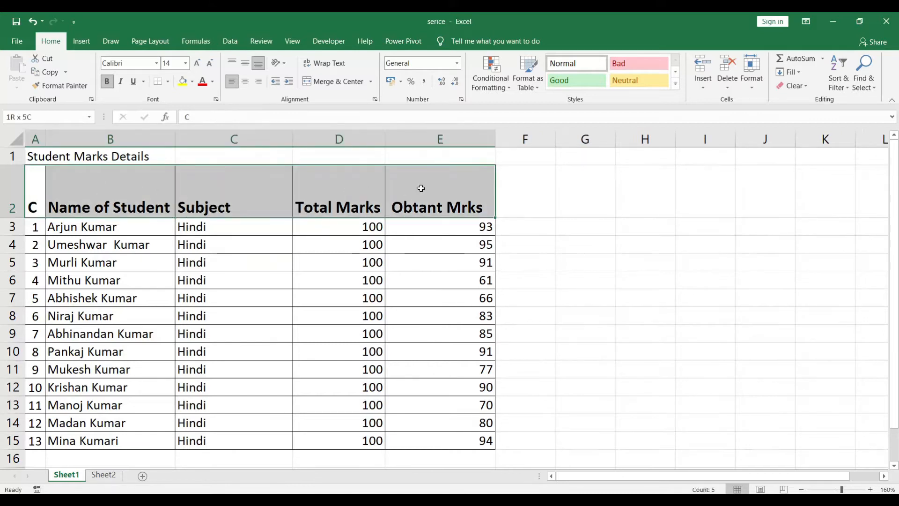
pyautogui.click(197, 63)
pyautogui.click(197, 65)
pyautogui.click(196, 63)
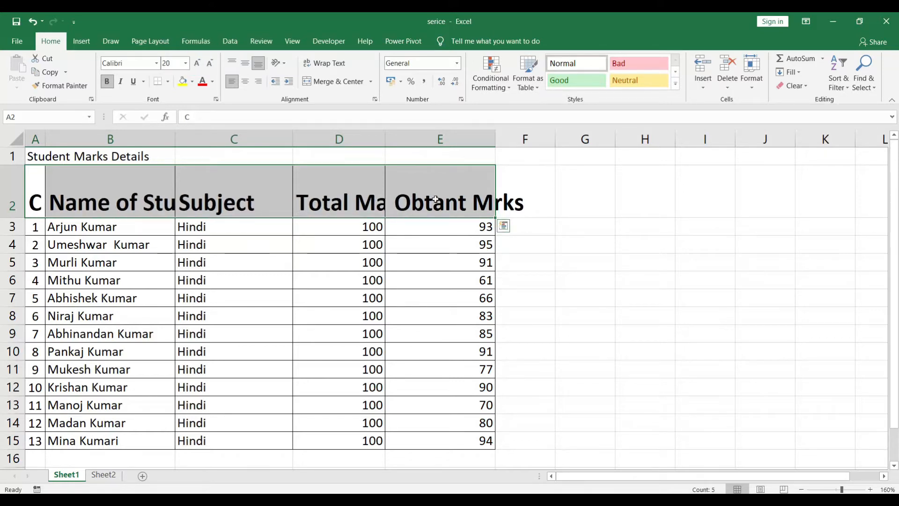
pyautogui.click(244, 196)
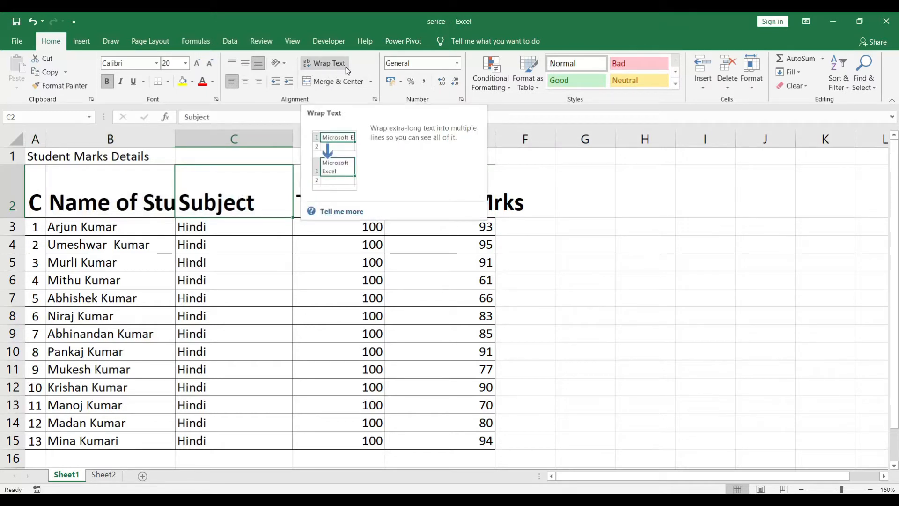
# Wrap the text of the headers in A2:E2 and make row 2 tall enough to show both lines.
pyautogui.moveTo(35, 187); pyautogui.dragTo(428, 183)
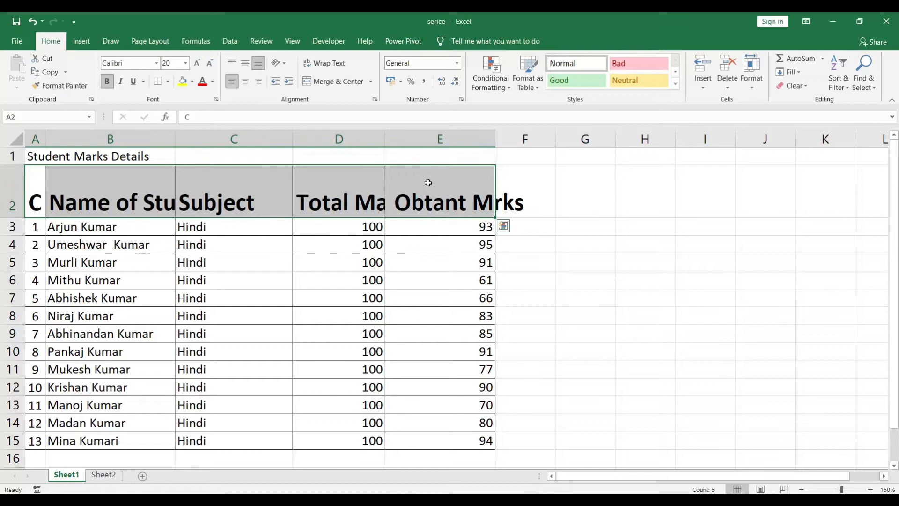
pyautogui.click(330, 64)
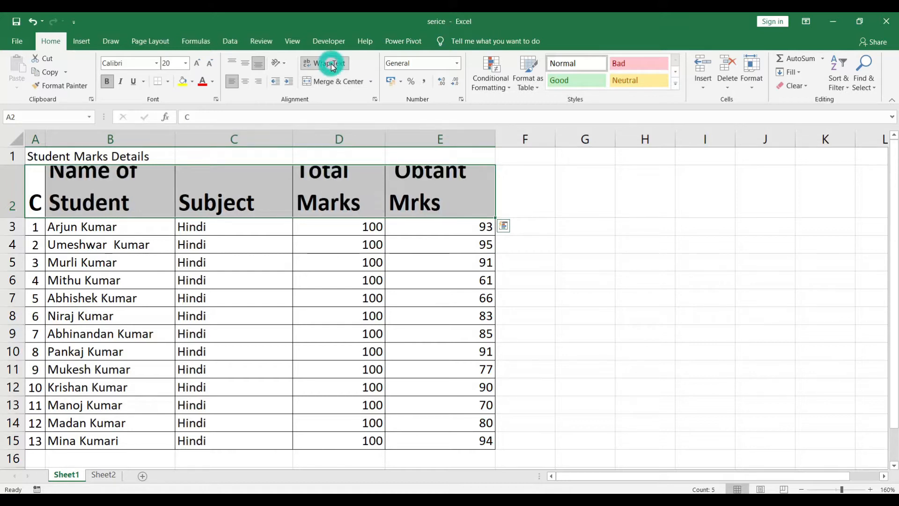
pyautogui.moveTo(17, 218); pyautogui.dragTo(17, 230)
pyautogui.click(73, 211)
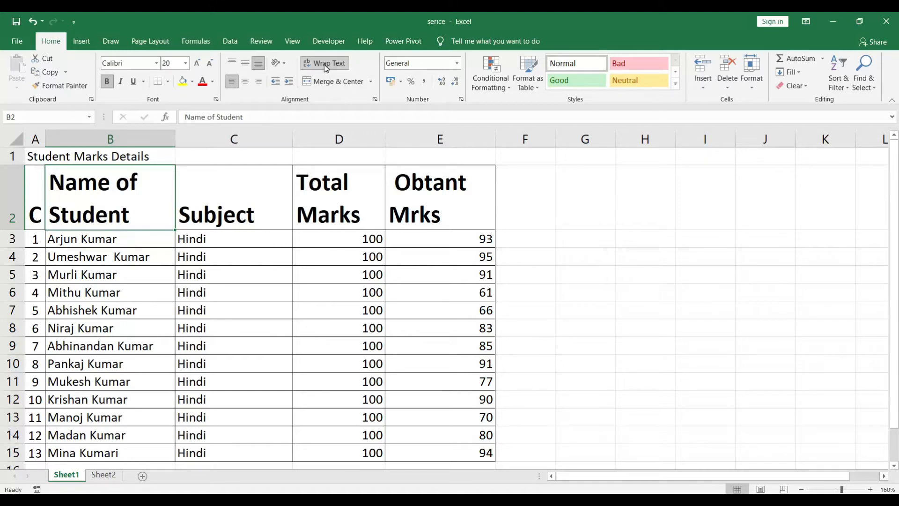
pyautogui.moveTo(34, 201); pyautogui.dragTo(126, 201)
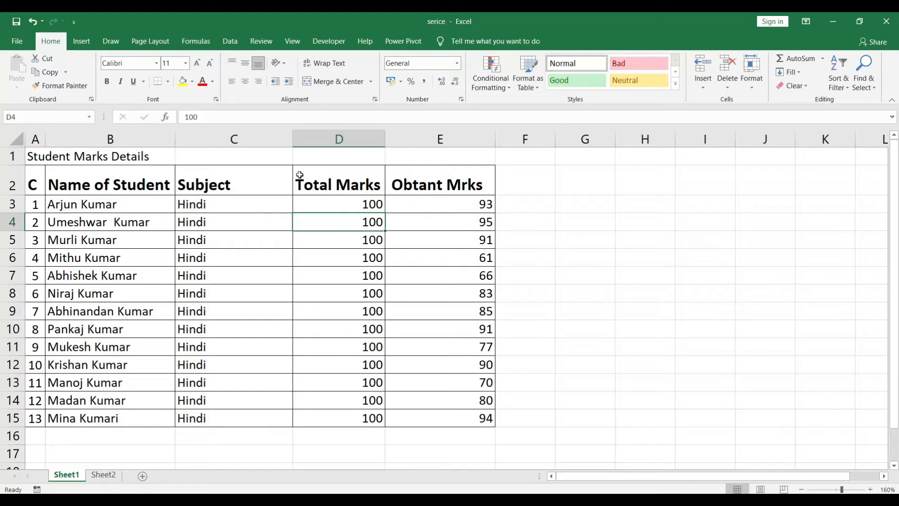
# Make row 1 slightly taller and merge and center the Student Marks Details title across A1:E1.
pyautogui.moveTo(17, 164); pyautogui.dragTo(16, 170)
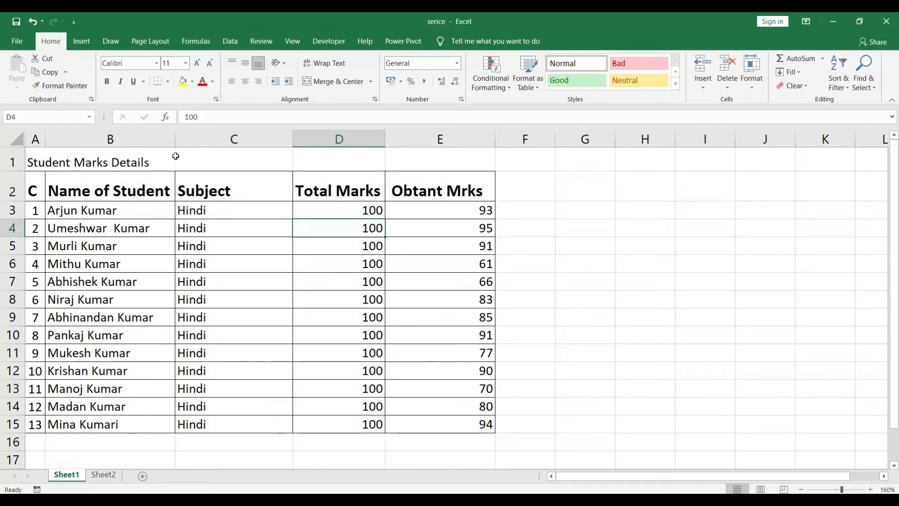
pyautogui.click(36, 161)
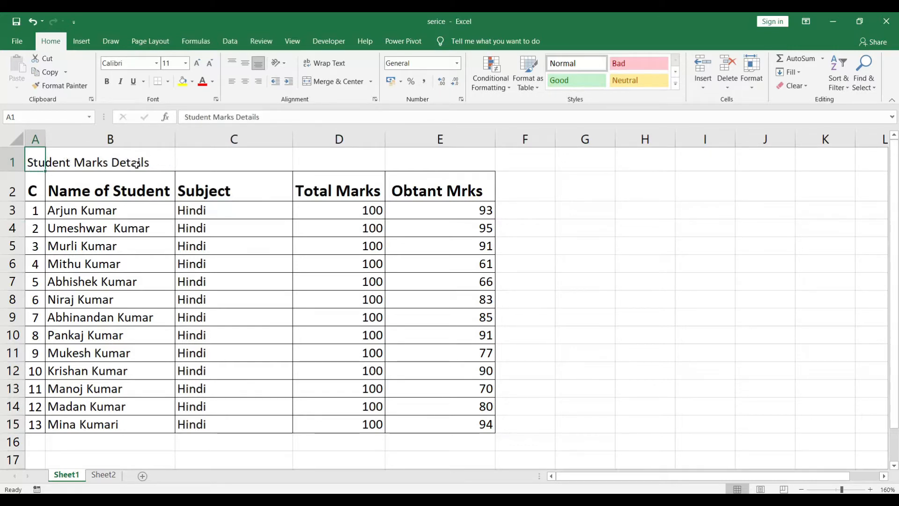
pyautogui.moveTo(33, 161); pyautogui.dragTo(430, 156)
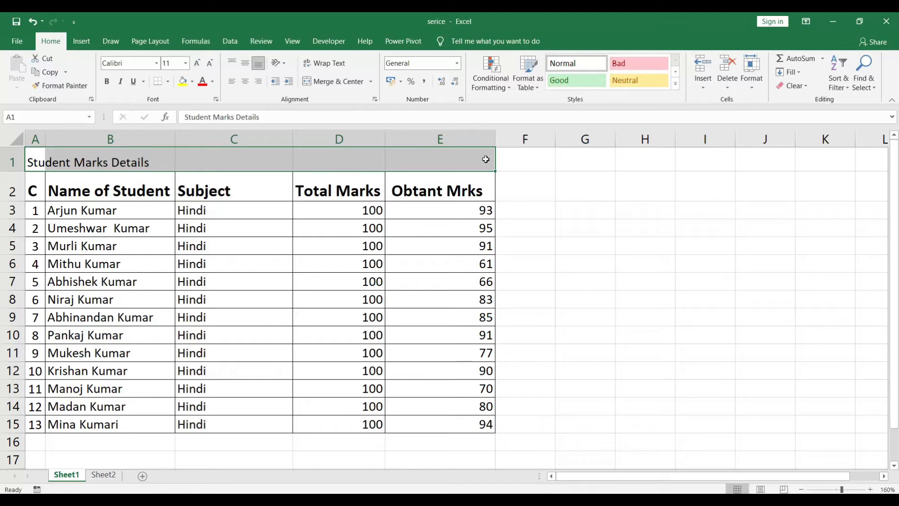
pyautogui.click(327, 81)
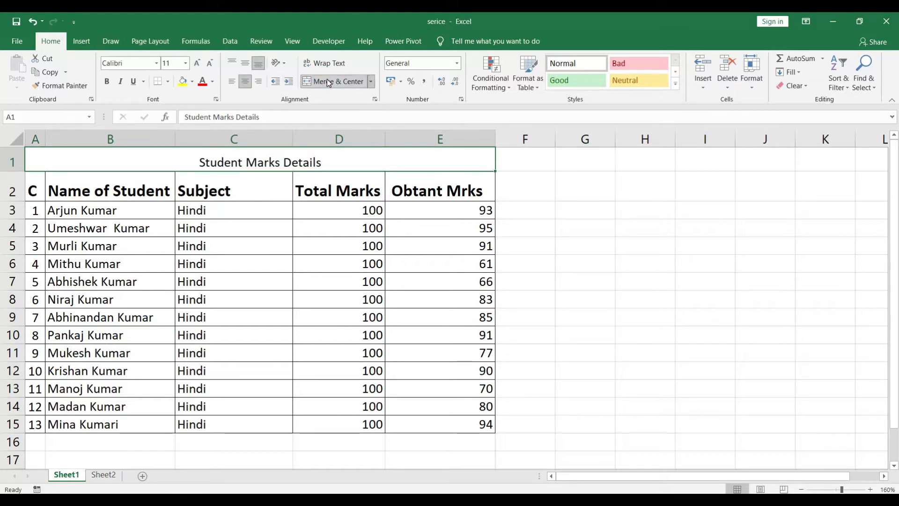
pyautogui.click(258, 203)
# Format the merged Student Marks Details title as middle-aligned, size 14, bold, italic and underlined.
pyautogui.click(243, 160)
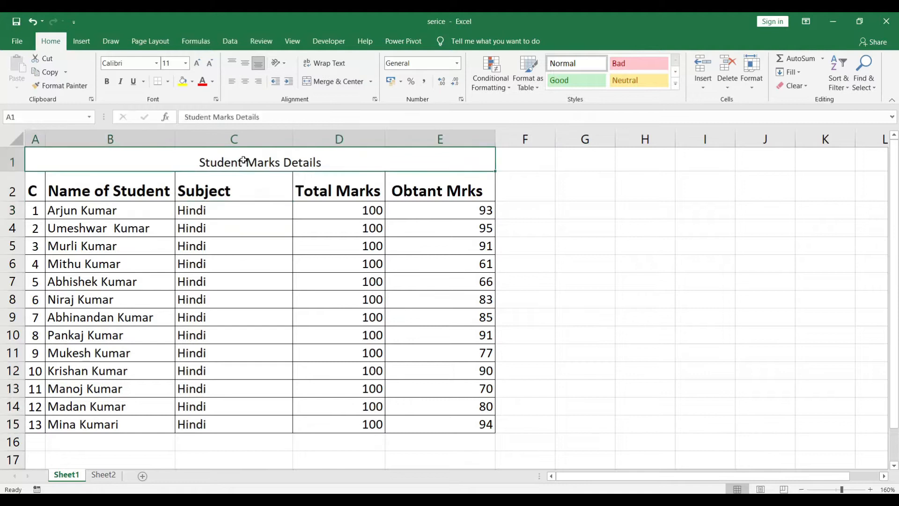
pyautogui.click(249, 61)
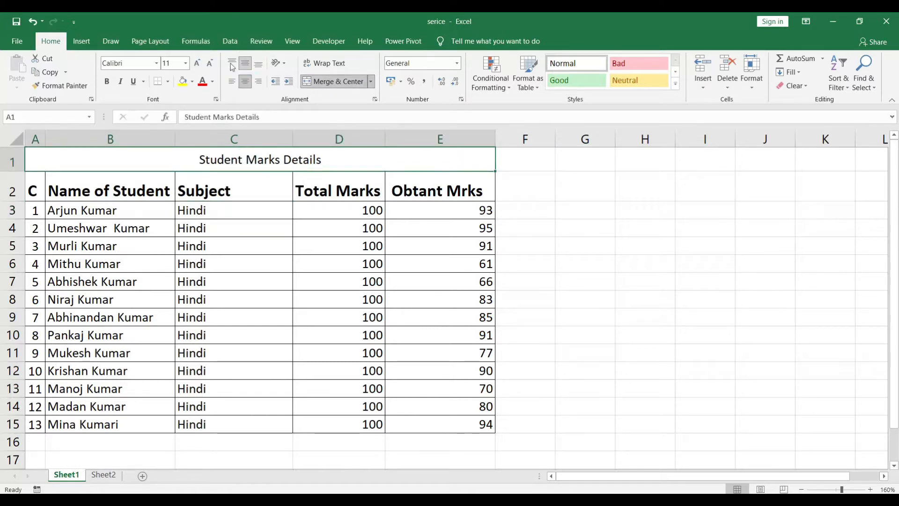
pyautogui.click(196, 63)
pyautogui.click(196, 63)
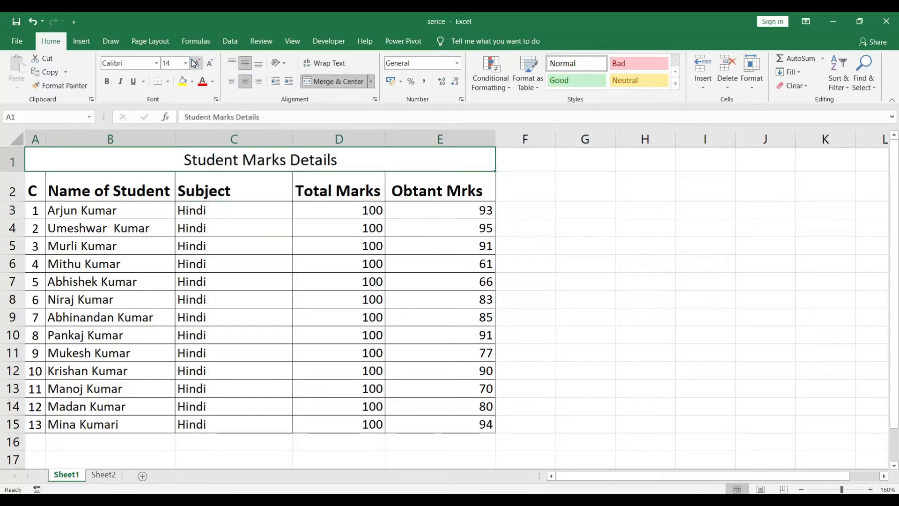
pyautogui.hotkey('ctrl', 'b')
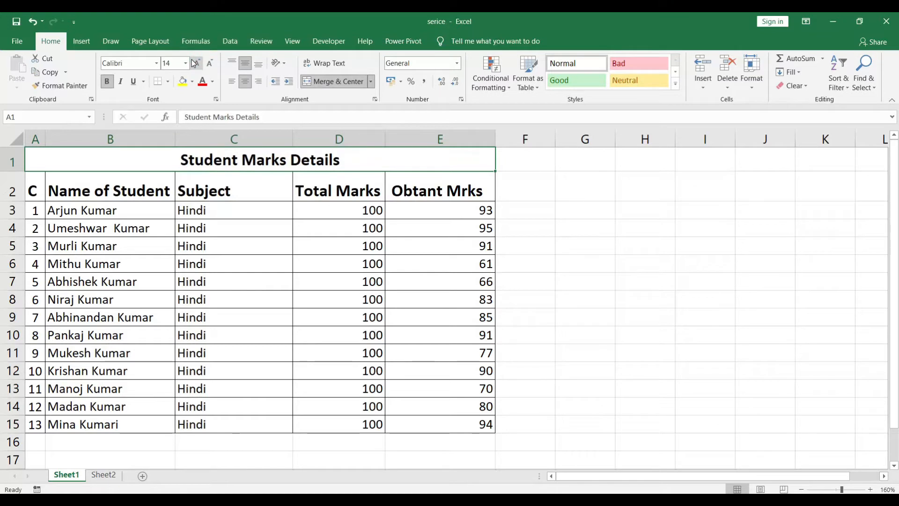
pyautogui.click(123, 82)
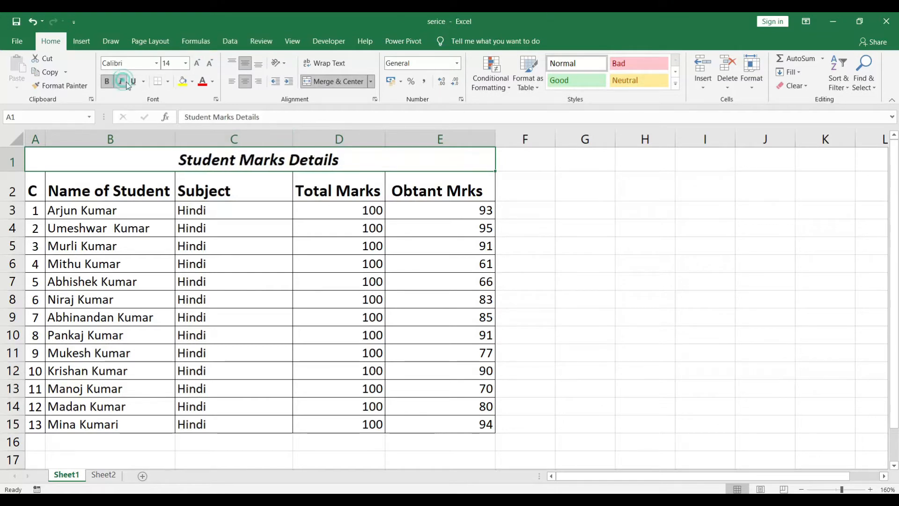
pyautogui.click(133, 81)
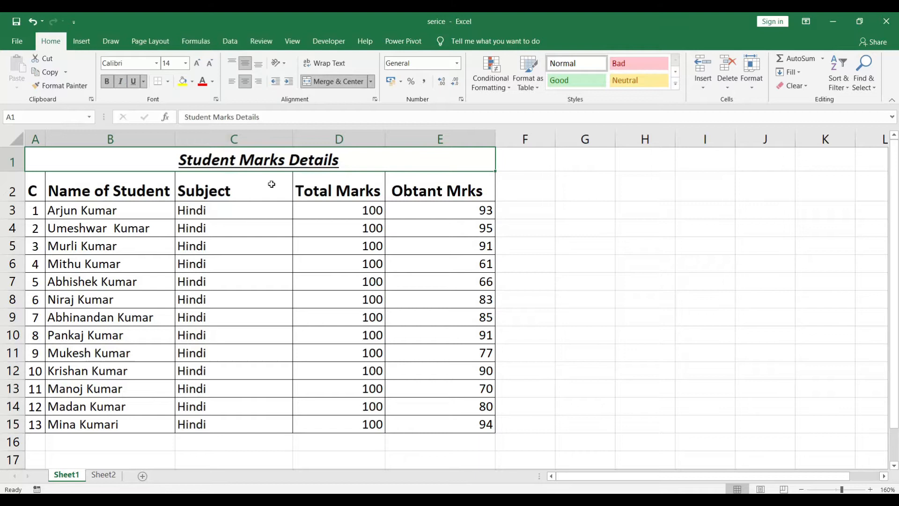
pyautogui.click(273, 217)
pyautogui.click(276, 162)
pyautogui.click(274, 213)
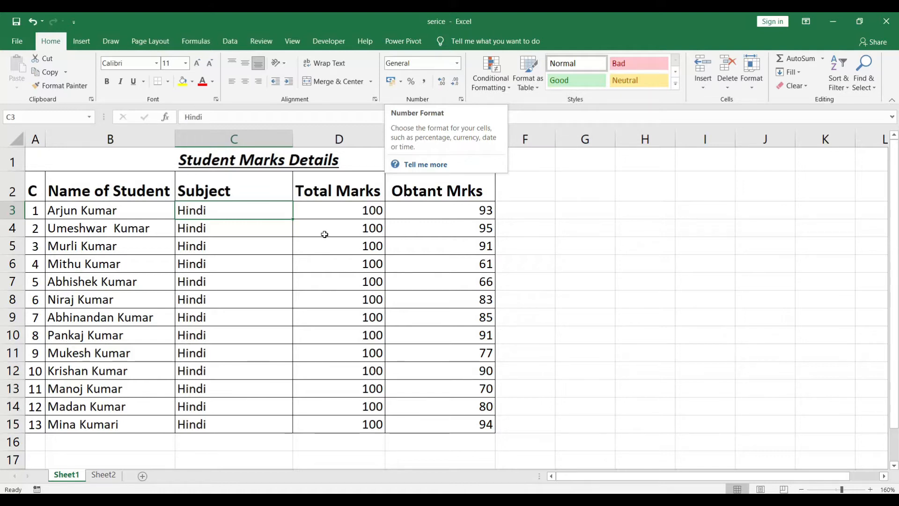
# Apply the Number format to the Total Marks values in D3:D15.
pyautogui.moveTo(347, 210); pyautogui.dragTo(354, 422)
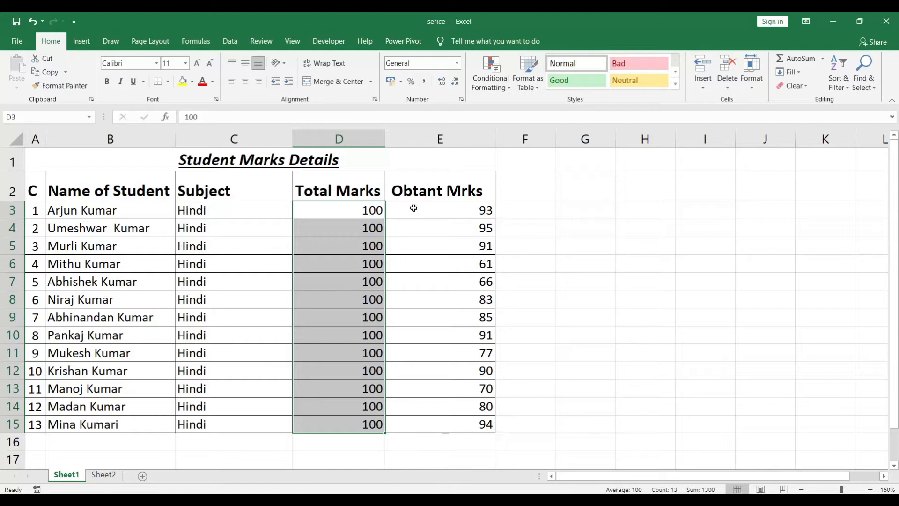
pyautogui.click(457, 60)
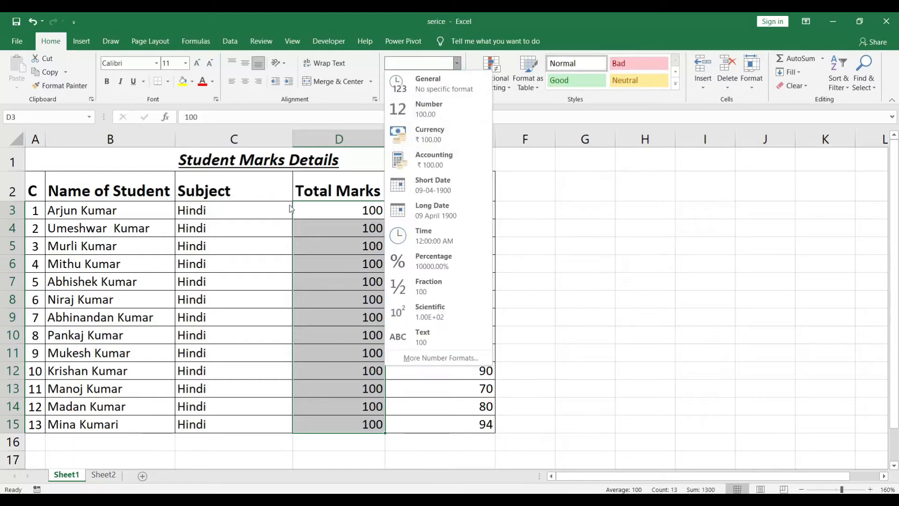
pyautogui.click(302, 230)
pyautogui.moveTo(357, 209); pyautogui.dragTo(358, 428)
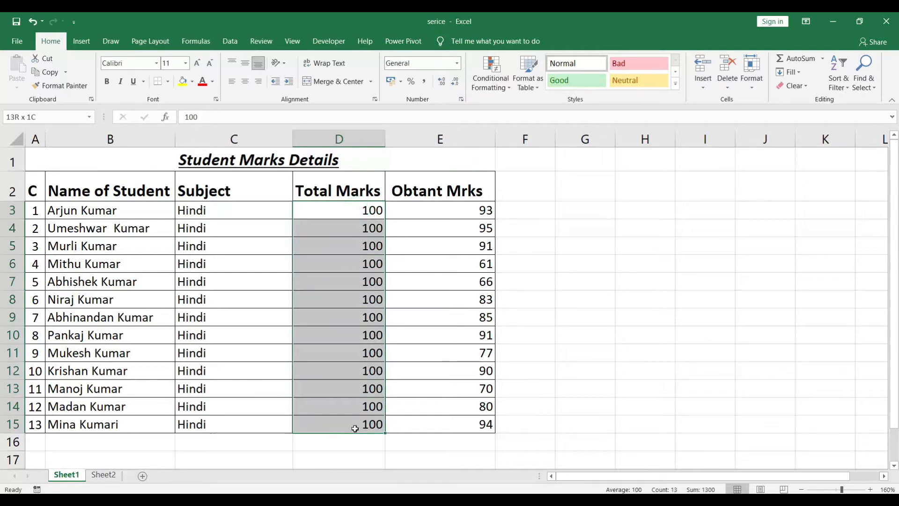
pyautogui.click(457, 67)
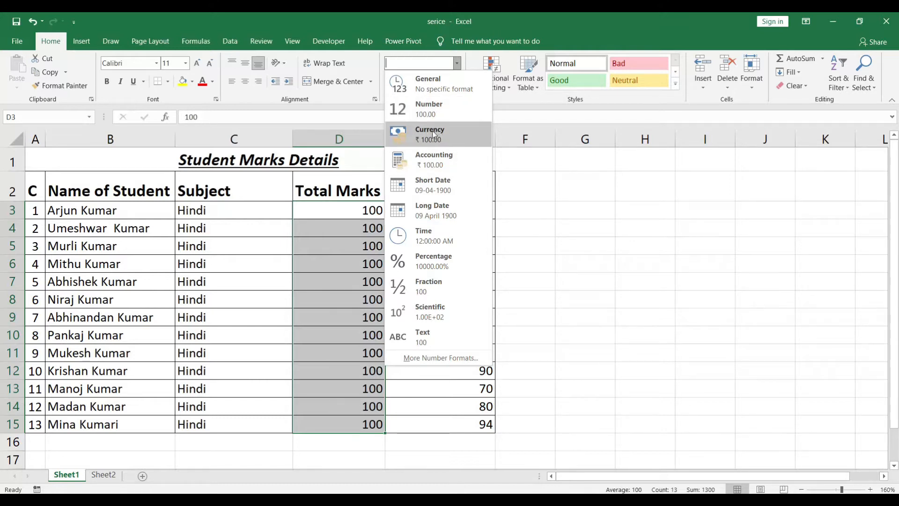
pyautogui.click(426, 114)
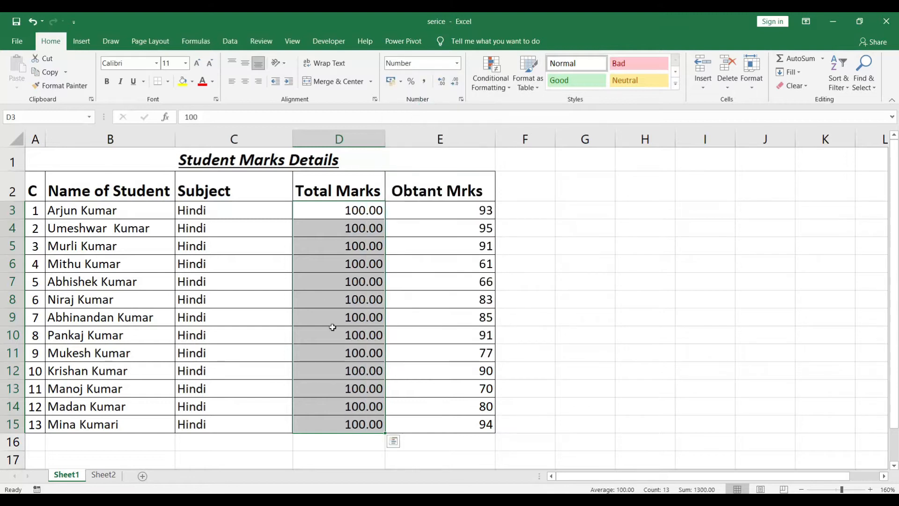
# Try the Currency format on the Total Marks values in D3:D15 and restore the General format.
pyautogui.click(457, 64)
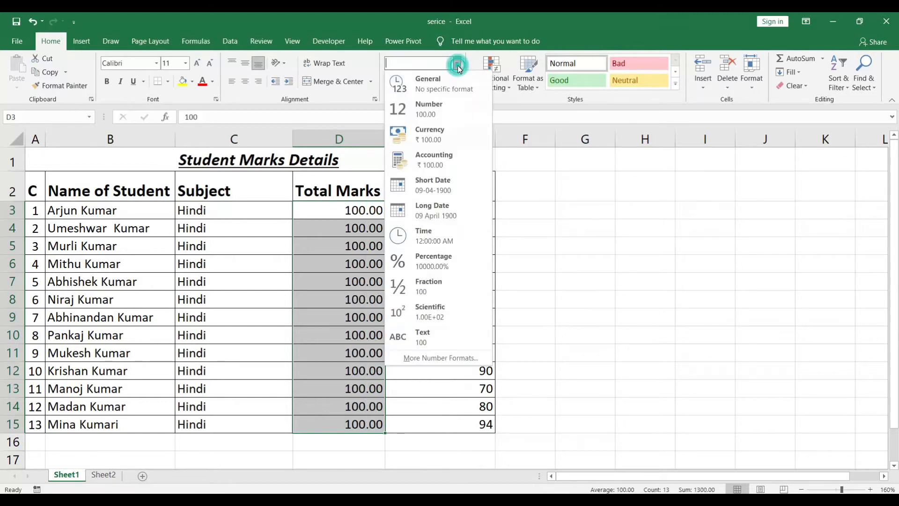
pyautogui.click(424, 136)
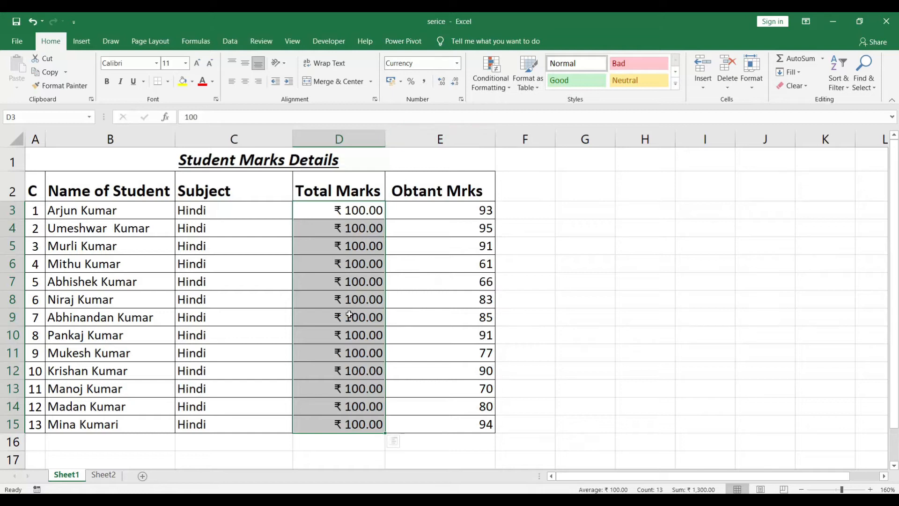
pyautogui.click(457, 64)
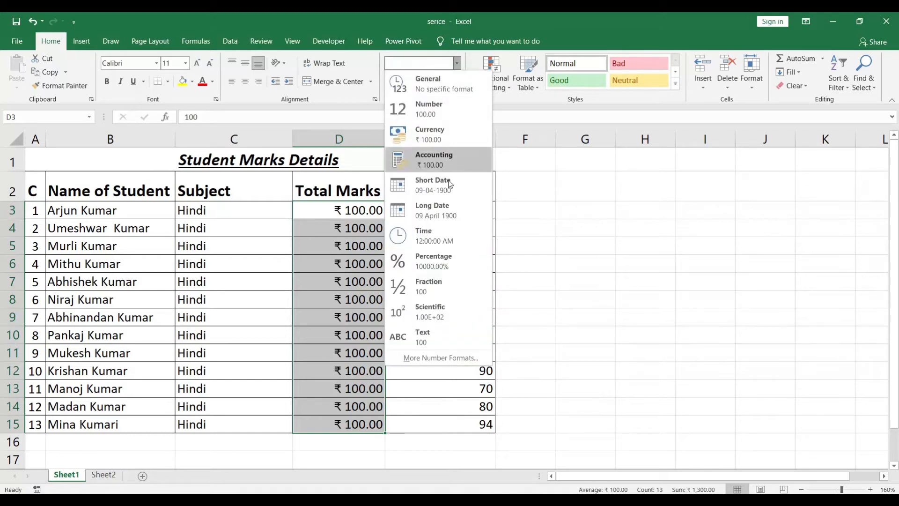
pyautogui.click(424, 86)
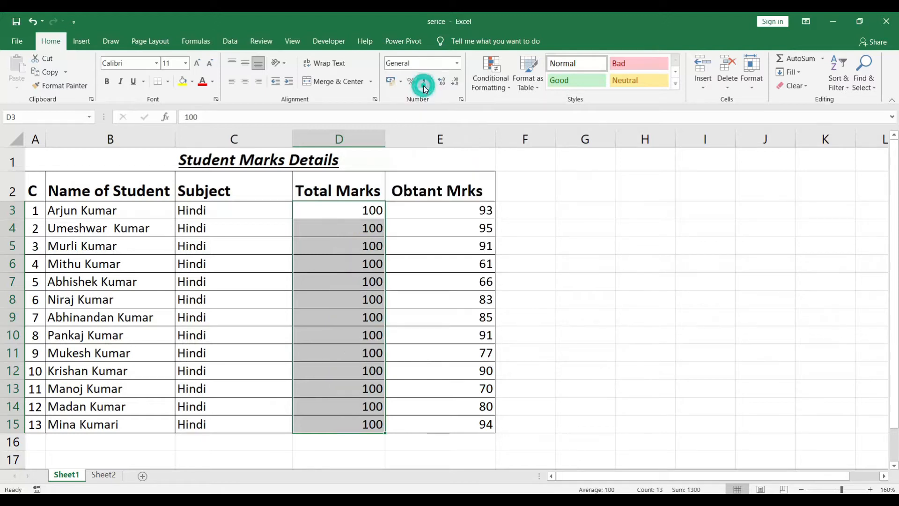
# Try the ₹ English (India) accounting format on the Total Marks values in D3:D15 and undo it.
pyautogui.click(373, 228)
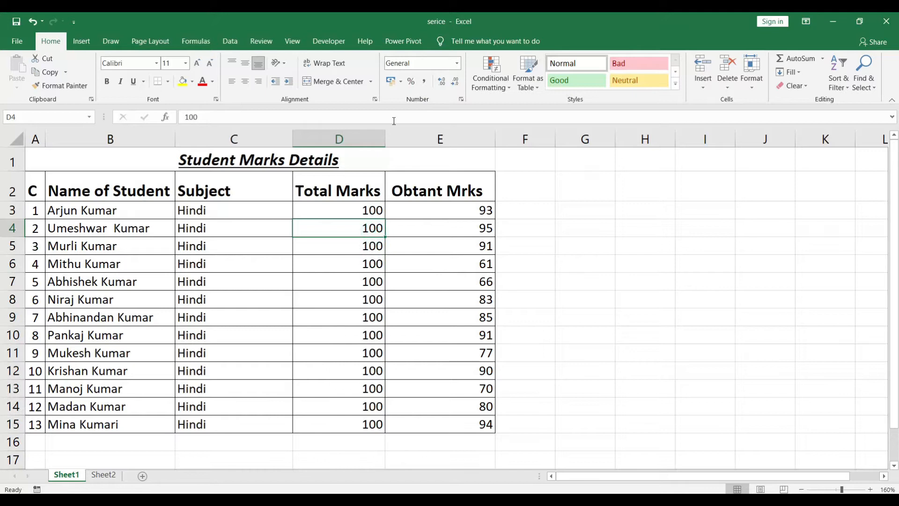
pyautogui.click(413, 266)
pyautogui.moveTo(367, 210); pyautogui.dragTo(362, 426)
pyautogui.click(400, 80)
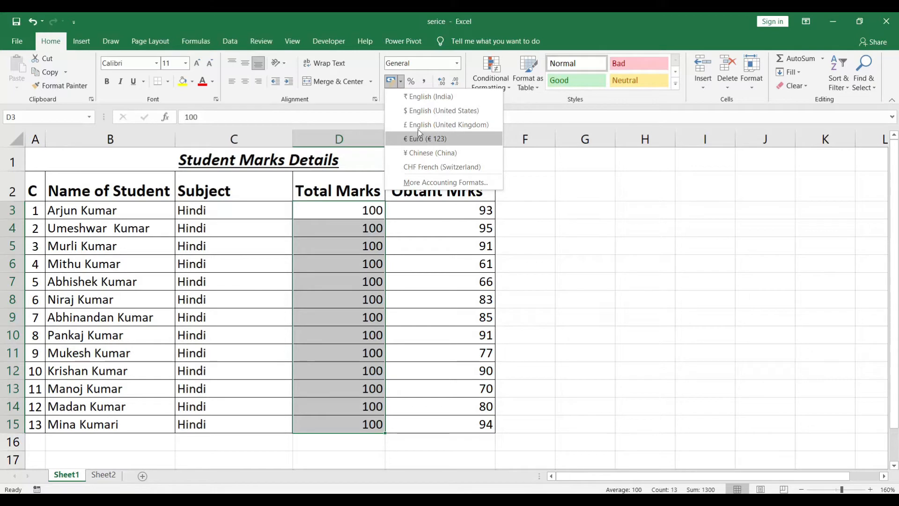
pyautogui.click(421, 99)
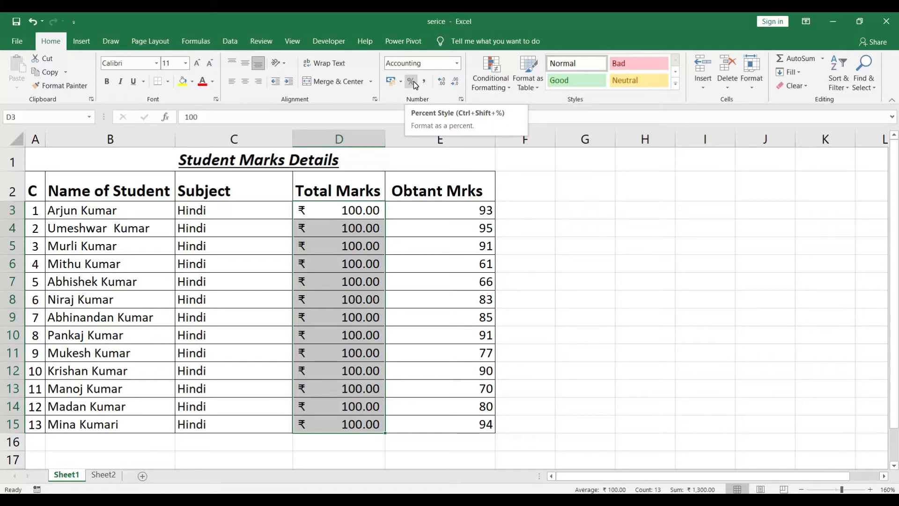
pyautogui.hotkey('ctrl', 'z')
# Enter the formula =E3/D3 in F3 to divide the first student's obtained marks by the total marks.
pyautogui.click(506, 210)
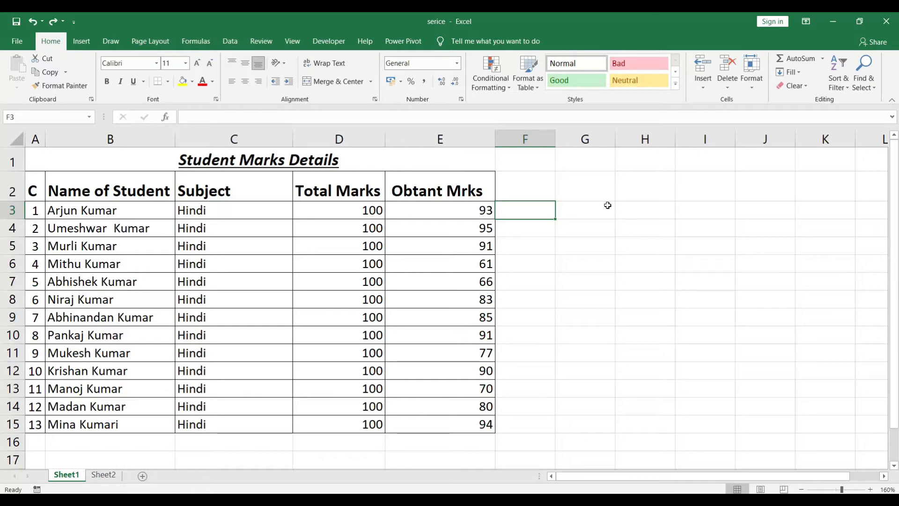
pyautogui.write('=')
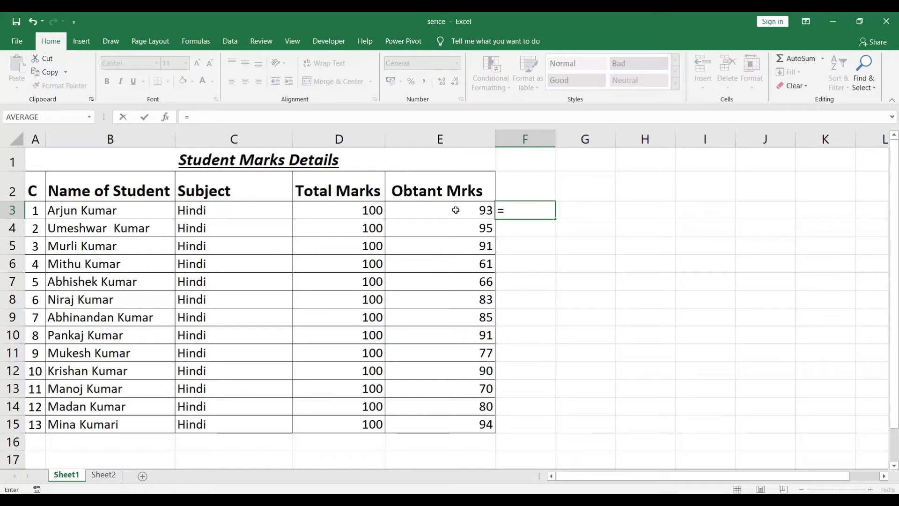
pyautogui.click(456, 210)
pyautogui.write('/')
pyautogui.click(371, 211)
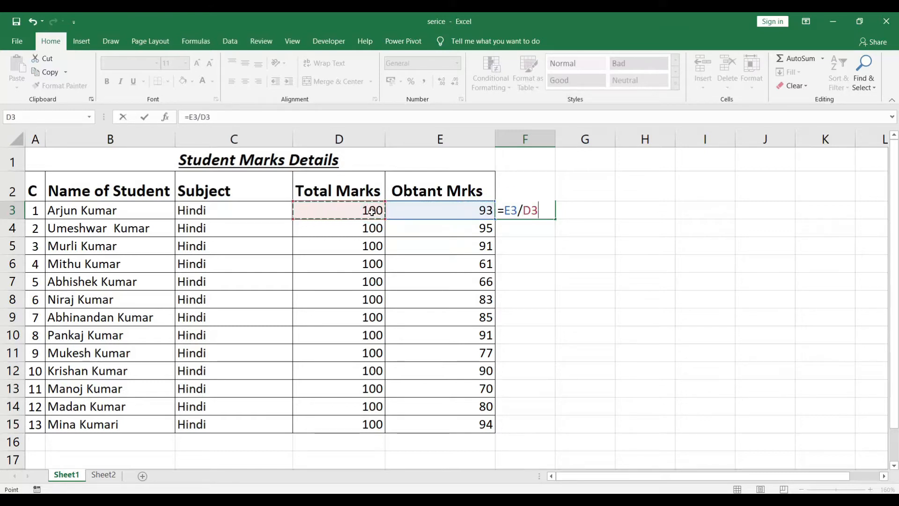
pyautogui.press('Return')
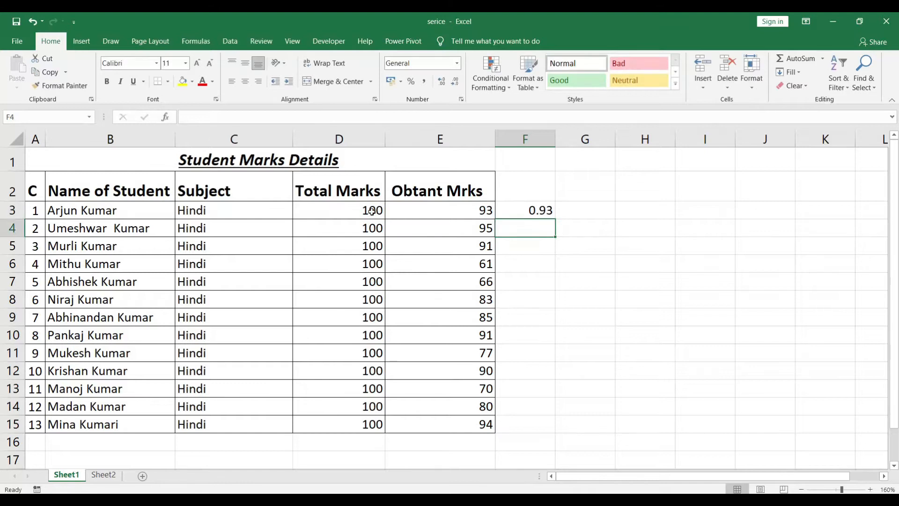
# Apply Percent Style to the formula result in F3 and delete the cell's contents.
pyautogui.click(531, 212)
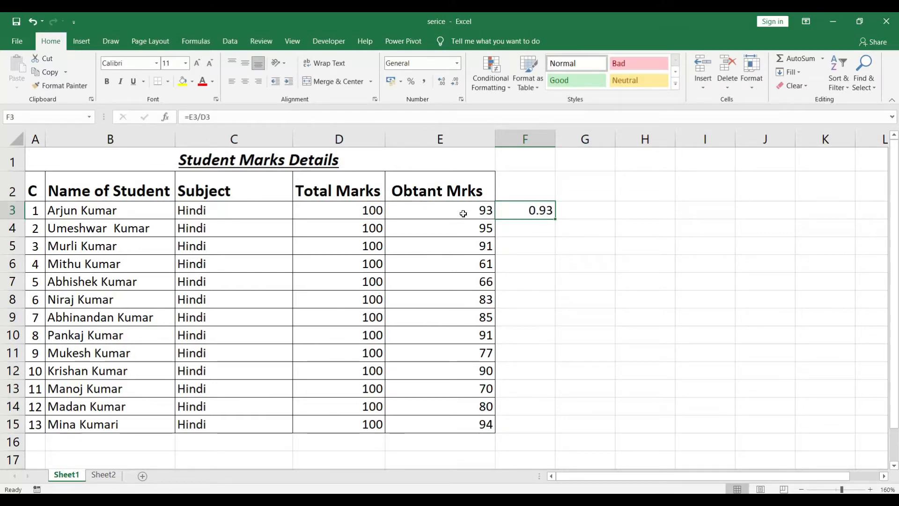
pyautogui.click(411, 82)
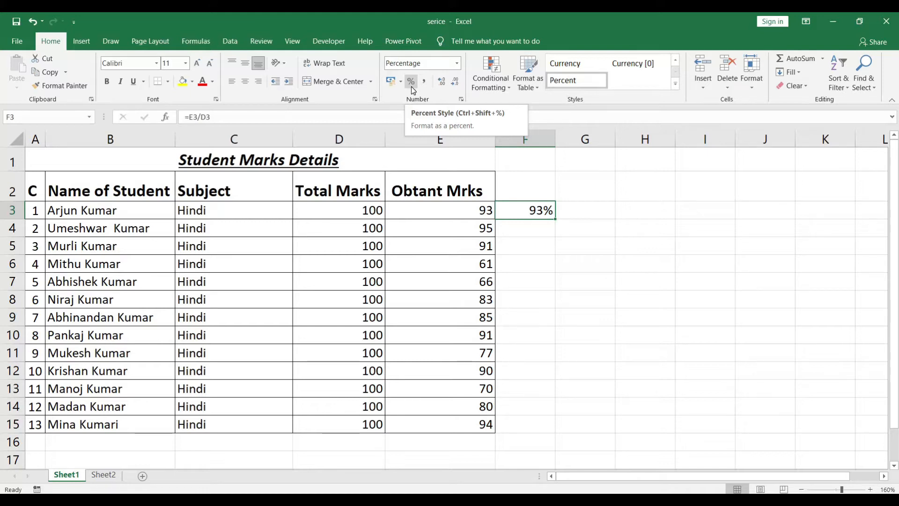
pyautogui.press('Delete')
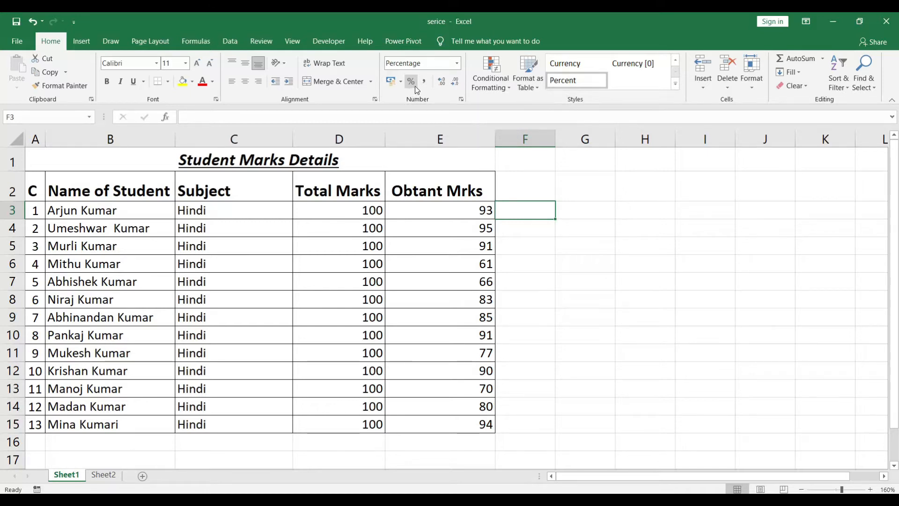
# Apply Comma Style to the Total Marks values in D3:D15 and increase them to four decimal places.
pyautogui.moveTo(354, 207); pyautogui.dragTo(367, 426)
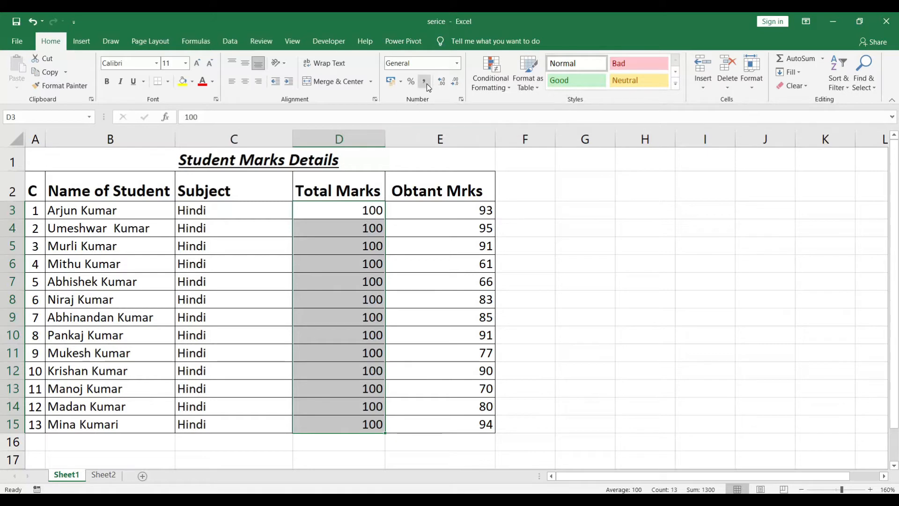
pyautogui.click(425, 82)
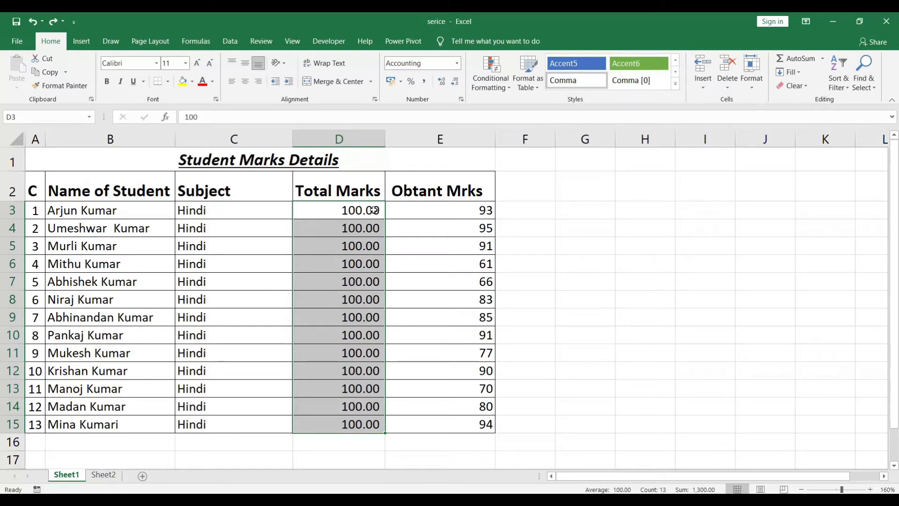
pyautogui.click(442, 83)
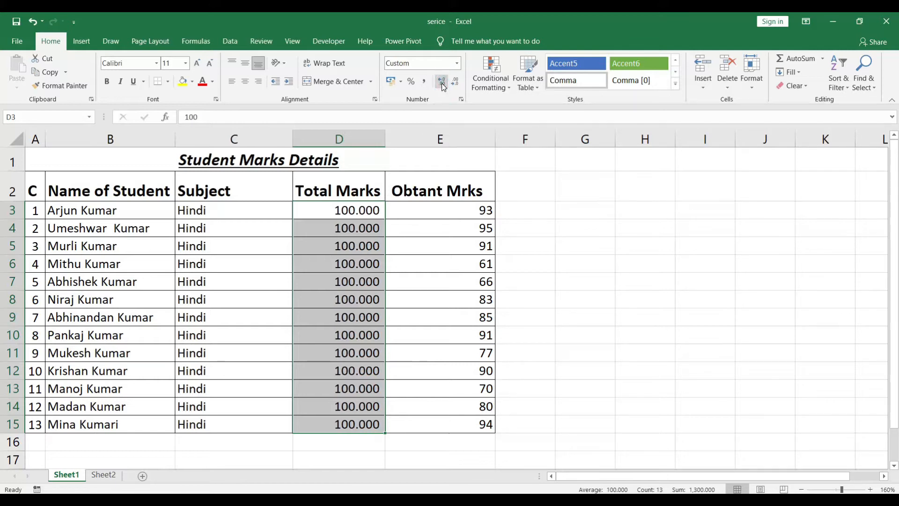
pyautogui.click(442, 83)
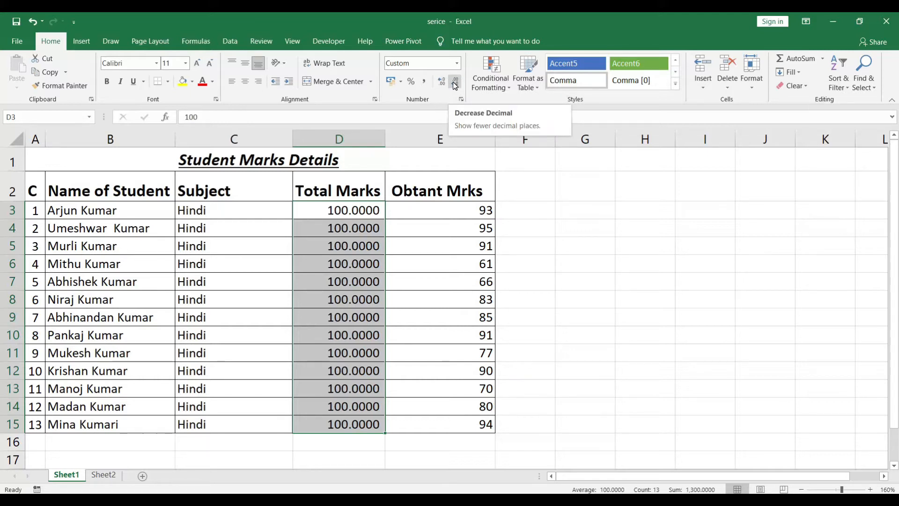
# Decrease the Total Marks values in D3:D15 to zero decimal places.
pyautogui.click(454, 83)
pyautogui.click(455, 82)
pyautogui.click(454, 83)
pyautogui.click(454, 83)
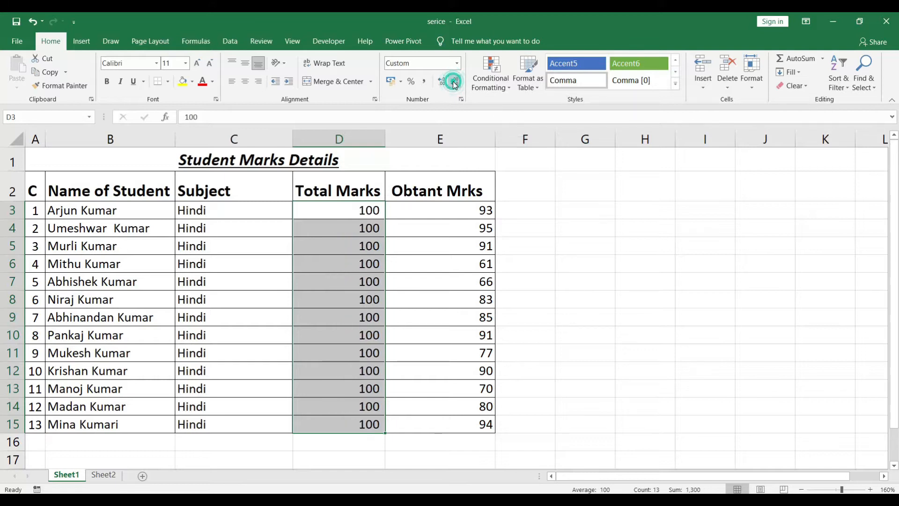
# Try adding two decimal places to the Total Marks values and removing them again, twice.
pyautogui.click(442, 82)
pyautogui.click(442, 82)
pyautogui.click(442, 82)
pyautogui.click(442, 82)
pyautogui.click(455, 82)
pyautogui.click(455, 82)
pyautogui.click(455, 82)
pyautogui.click(455, 82)
pyautogui.click(442, 82)
pyautogui.click(442, 82)
pyautogui.click(442, 82)
pyautogui.click(453, 82)
pyautogui.click(453, 83)
pyautogui.click(453, 82)
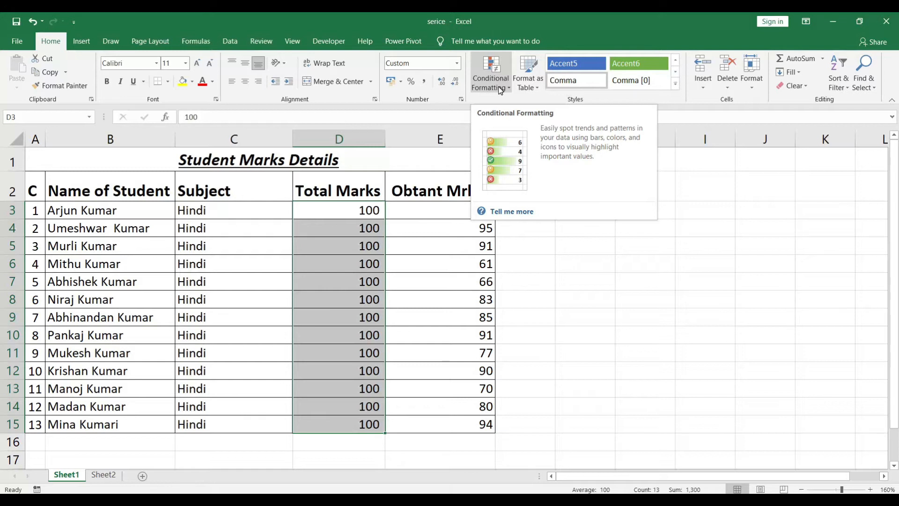
# Start a Greater Than highlight rule on the Obtant Mrks values in E3:E15 with 70 as the threshold.
pyautogui.click(446, 296)
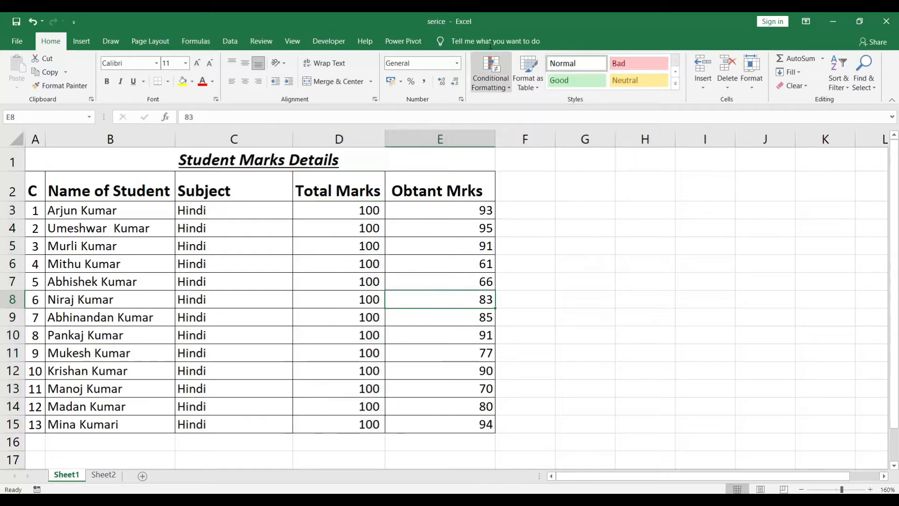
pyautogui.moveTo(462, 207); pyautogui.dragTo(481, 426)
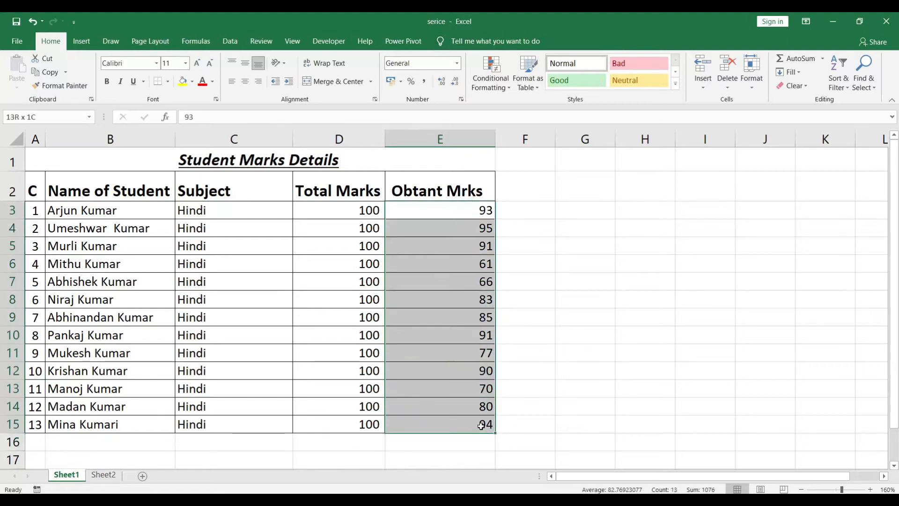
pyautogui.click(508, 89)
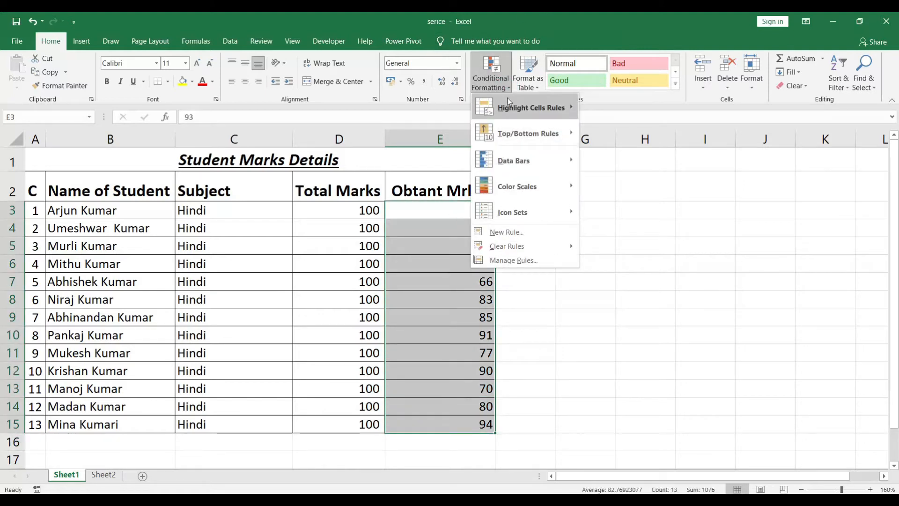
pyautogui.moveTo(512, 107)
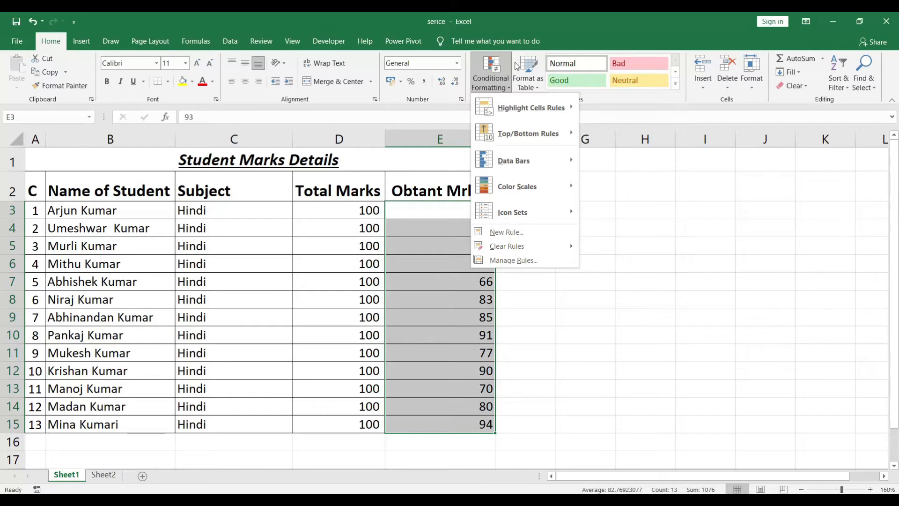
pyautogui.moveTo(542, 119)
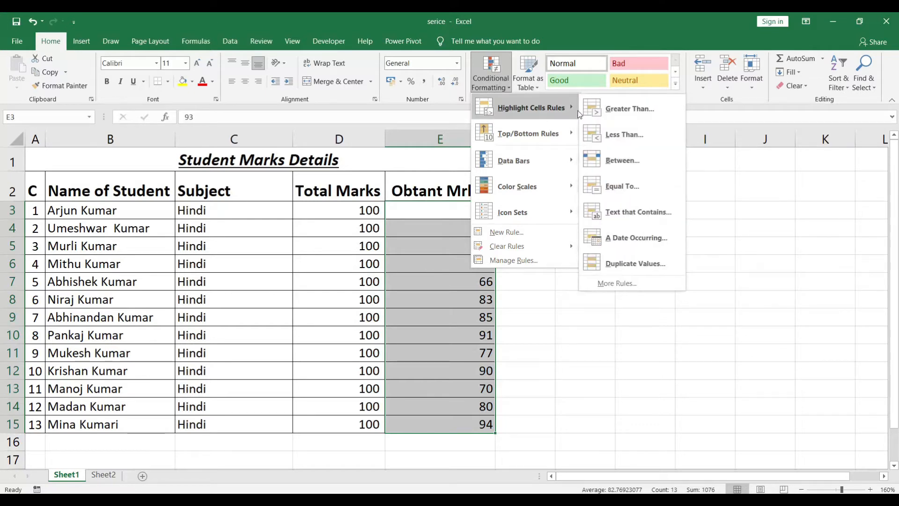
pyautogui.click(628, 110)
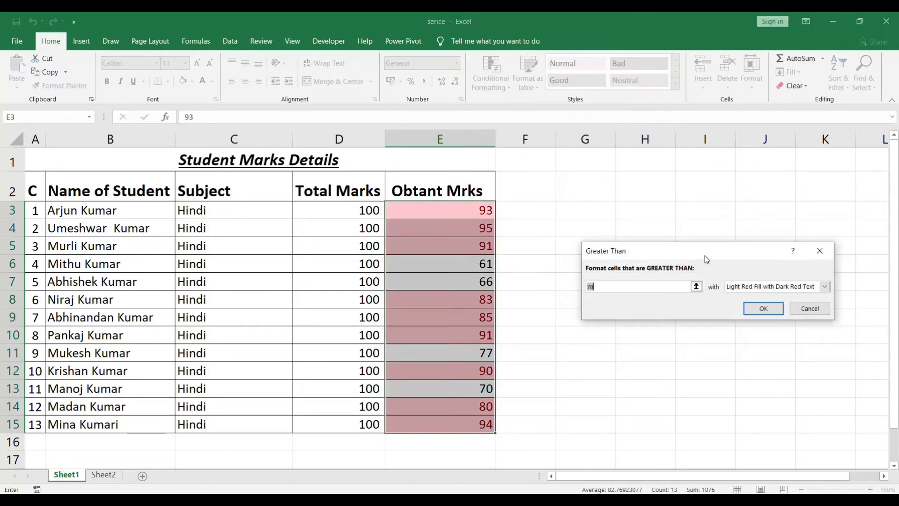
pyautogui.moveTo(706, 259); pyautogui.dragTo(696, 192)
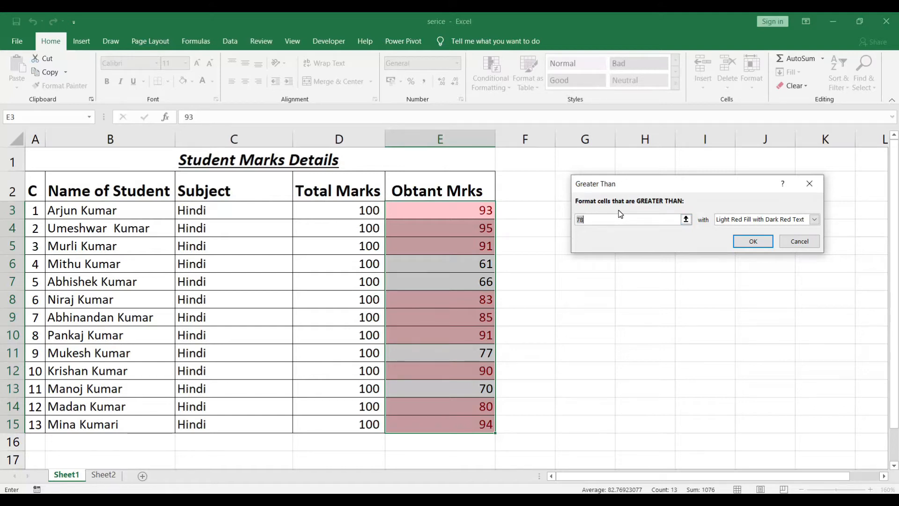
pyautogui.write('70')
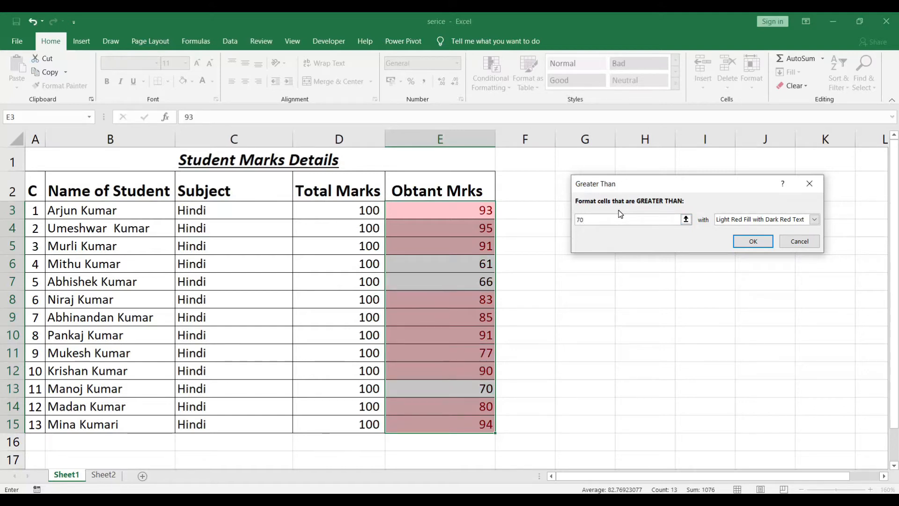
# Give the Greater Than rule a custom format with a green fill and apply it to the Obtant Mrks values.
pyautogui.click(814, 221)
pyautogui.click(735, 278)
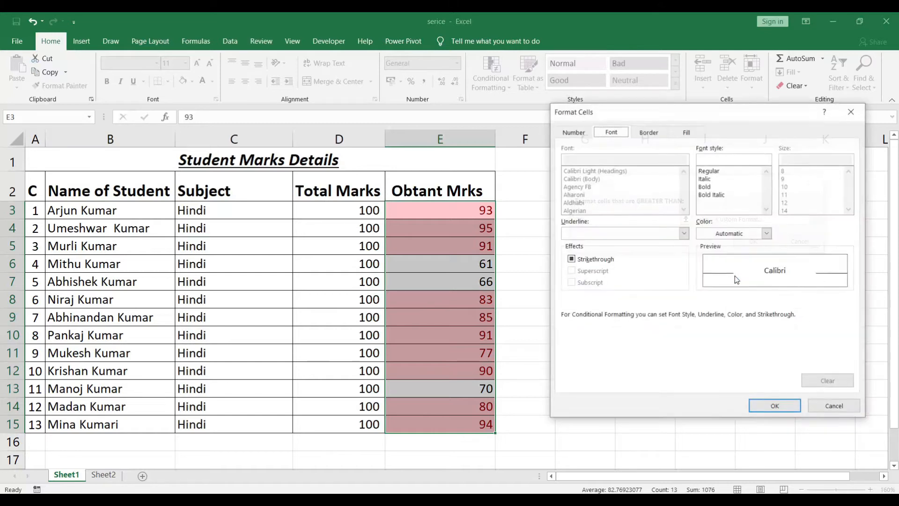
pyautogui.click(699, 132)
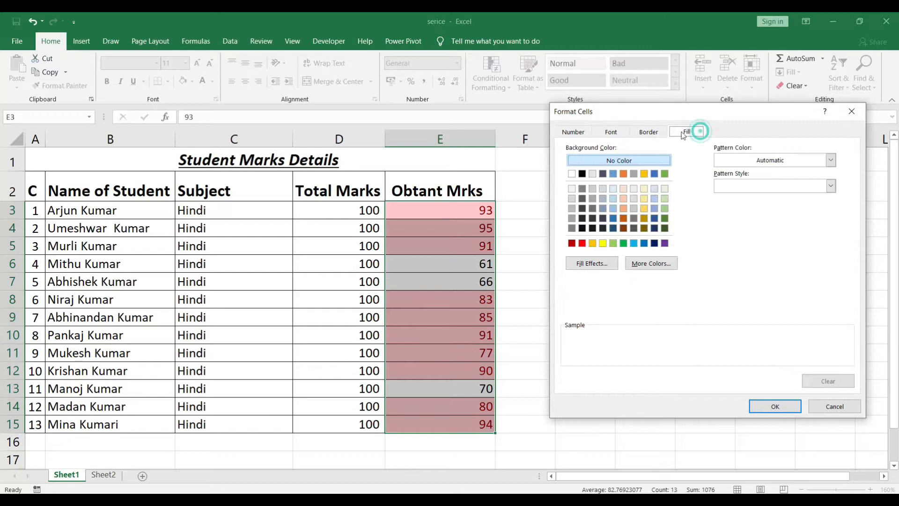
pyautogui.click(624, 243)
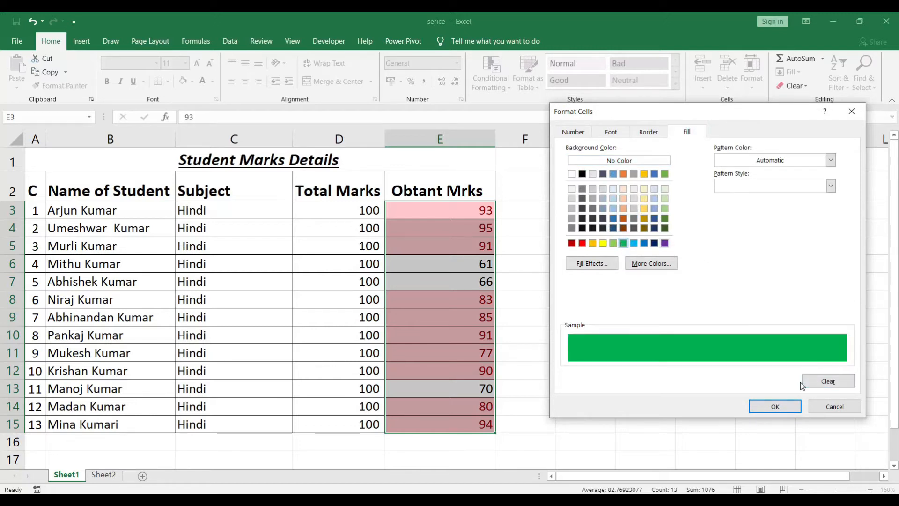
pyautogui.click(779, 408)
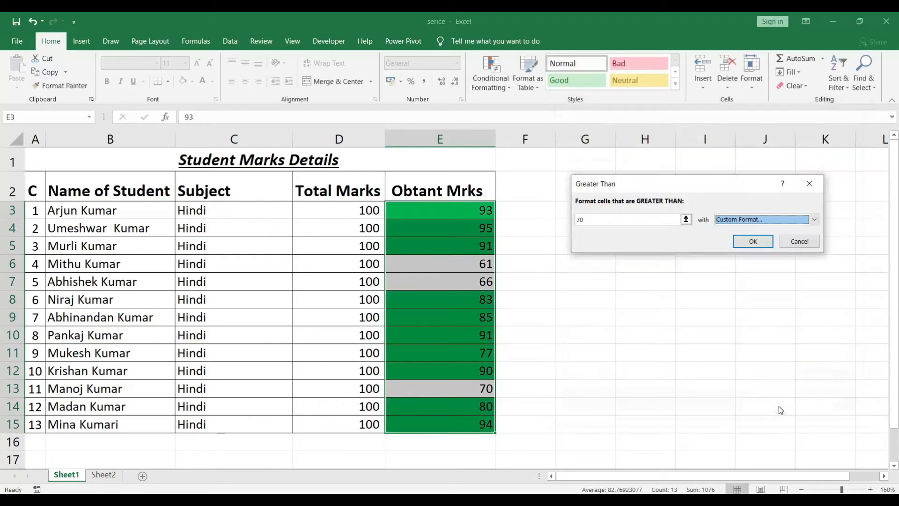
pyautogui.click(757, 240)
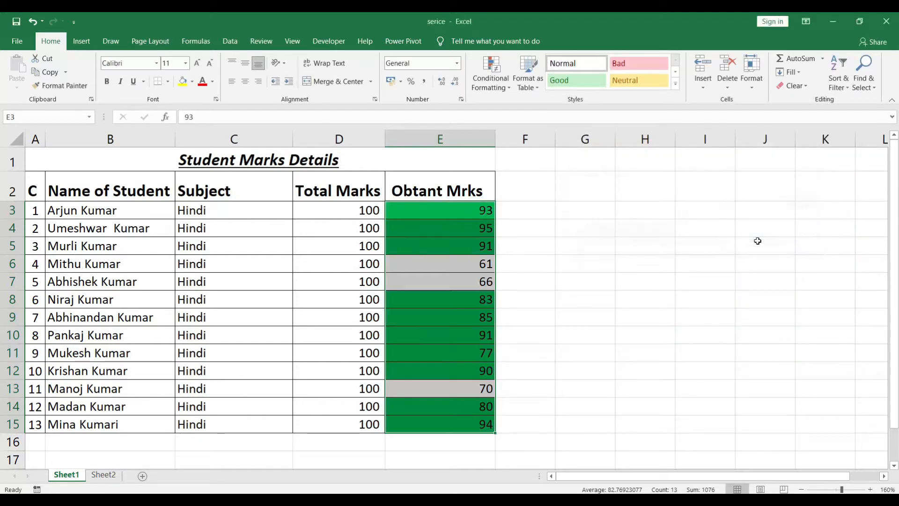
pyautogui.click(501, 241)
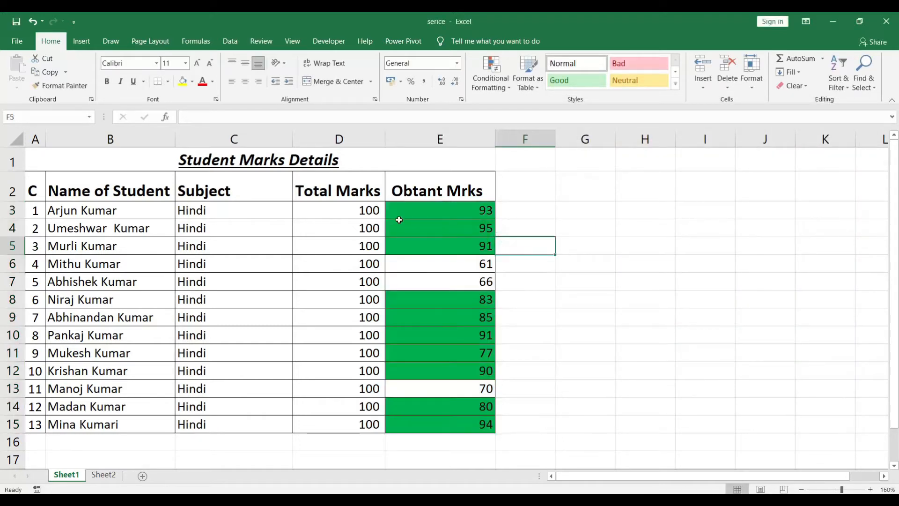
# Review the highlighted marks and the other Highlight Cells Rules options, and undo the green Greater Than rule on E3:E15.
pyautogui.click(466, 209)
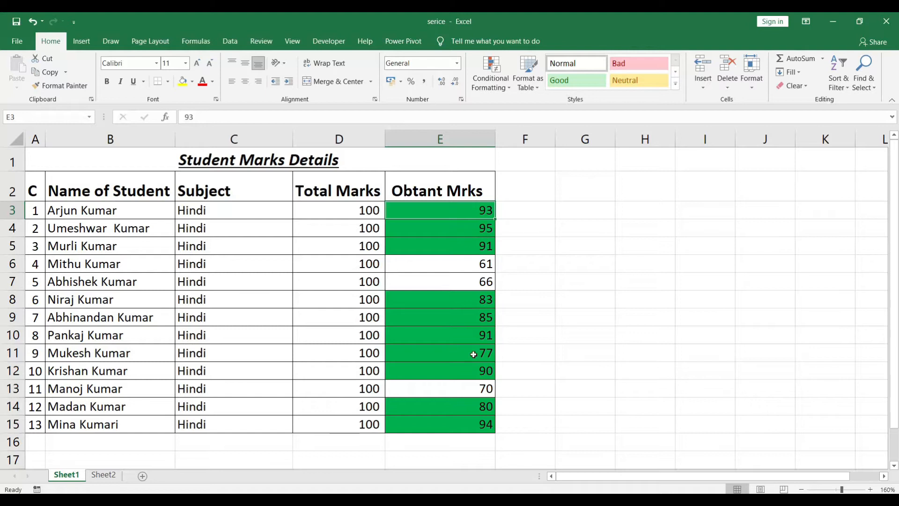
pyautogui.click(484, 389)
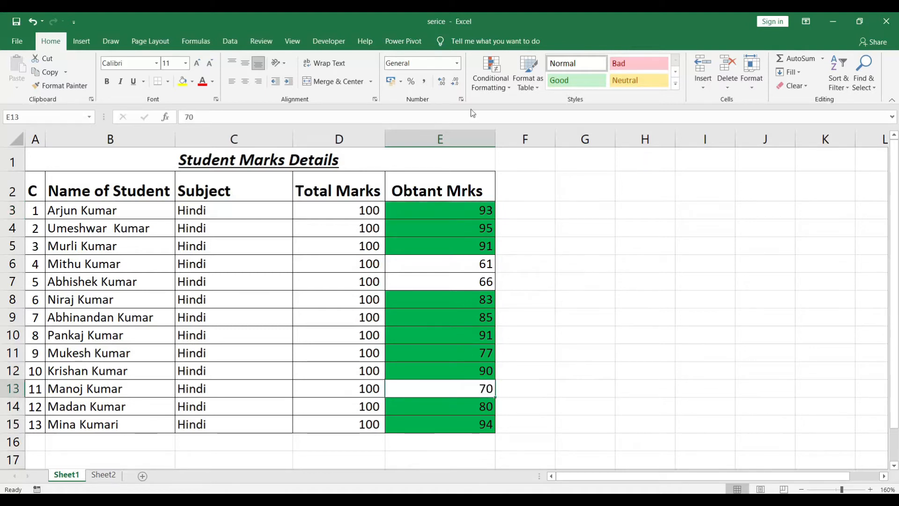
pyautogui.click(496, 92)
pyautogui.moveTo(537, 108)
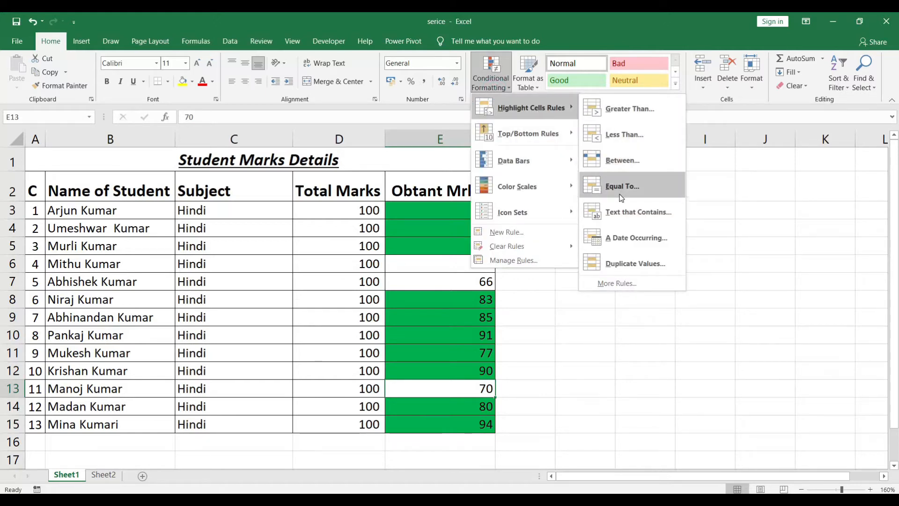
pyautogui.click(701, 196)
pyautogui.click(560, 227)
pyautogui.hotkey('ctrl', 'z')
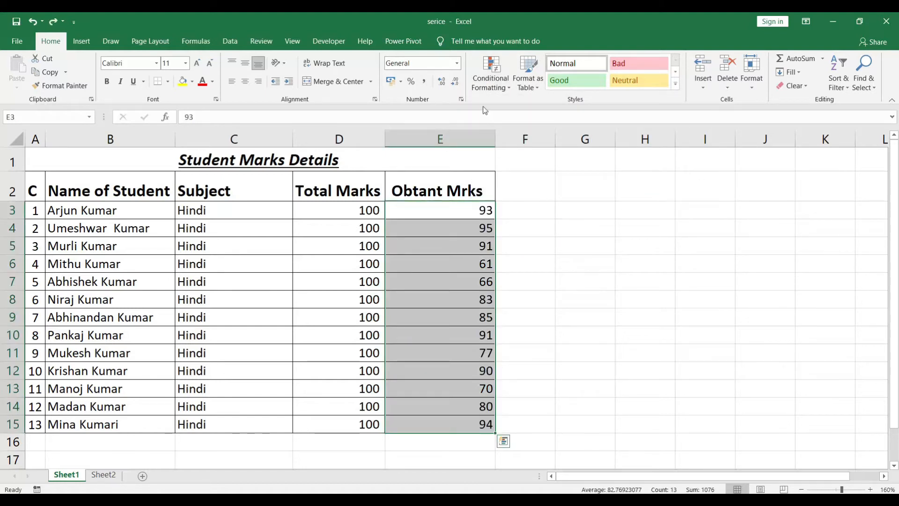
# Look over the Top/Bottom Rules and apply green gradient-fill data bars to the Obtant Mrks values.
pyautogui.click(498, 82)
pyautogui.moveTo(509, 134)
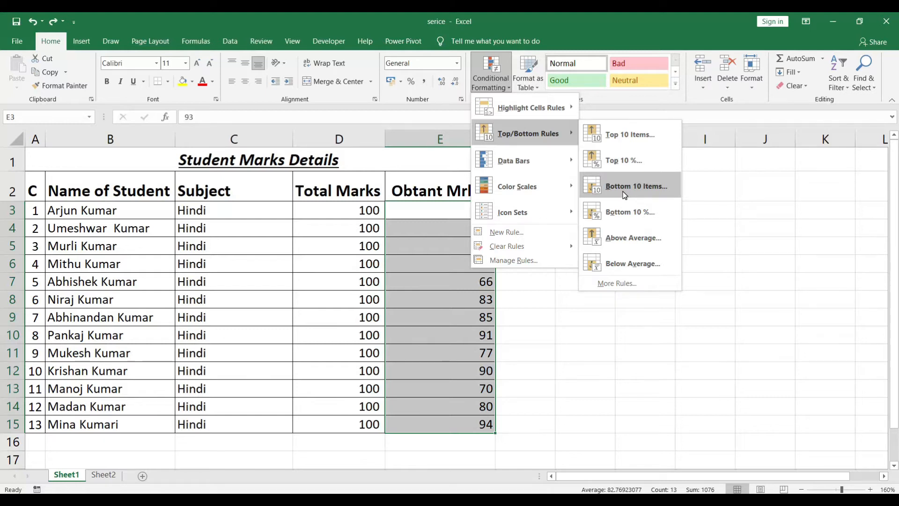
pyautogui.moveTo(530, 162)
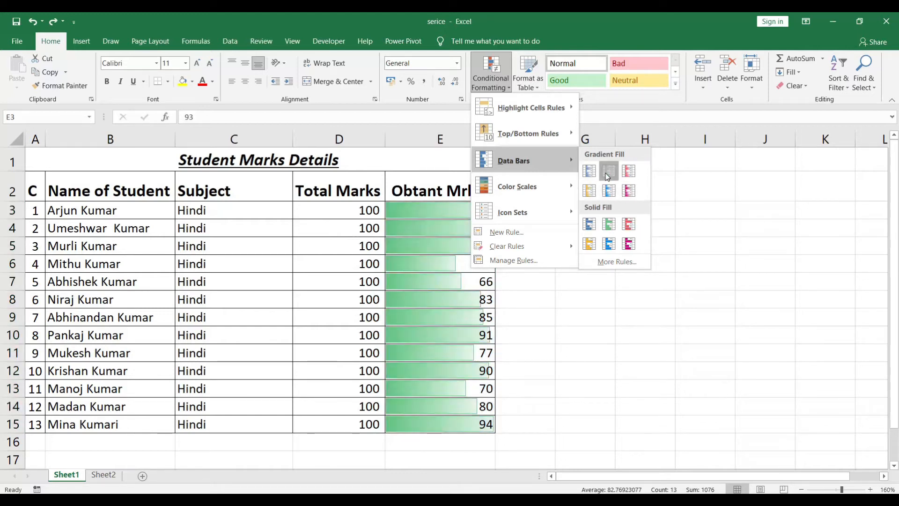
pyautogui.click(609, 171)
pyautogui.click(547, 246)
pyautogui.click(487, 209)
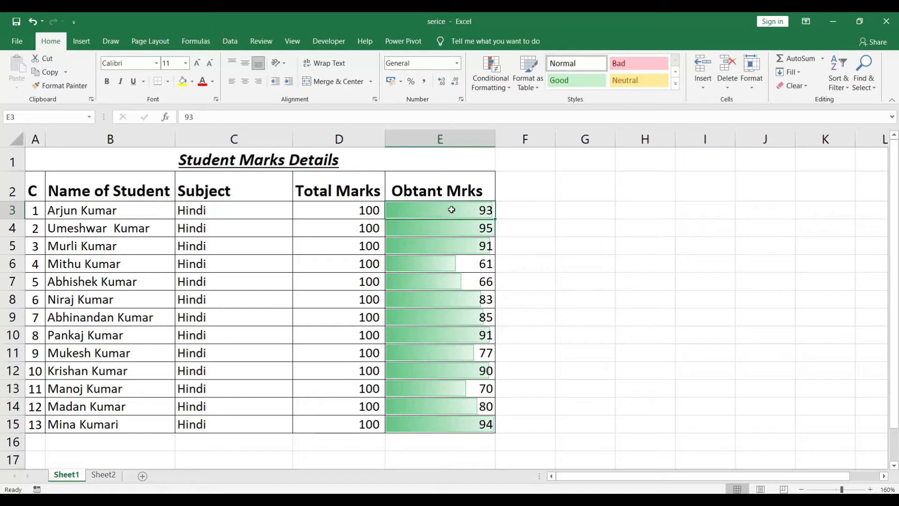
# Preview color scales and icon sets on the Obtant Mrks values in E3:E15, and undo the green data bars.
pyautogui.moveTo(467, 214); pyautogui.dragTo(465, 424)
pyautogui.click(499, 85)
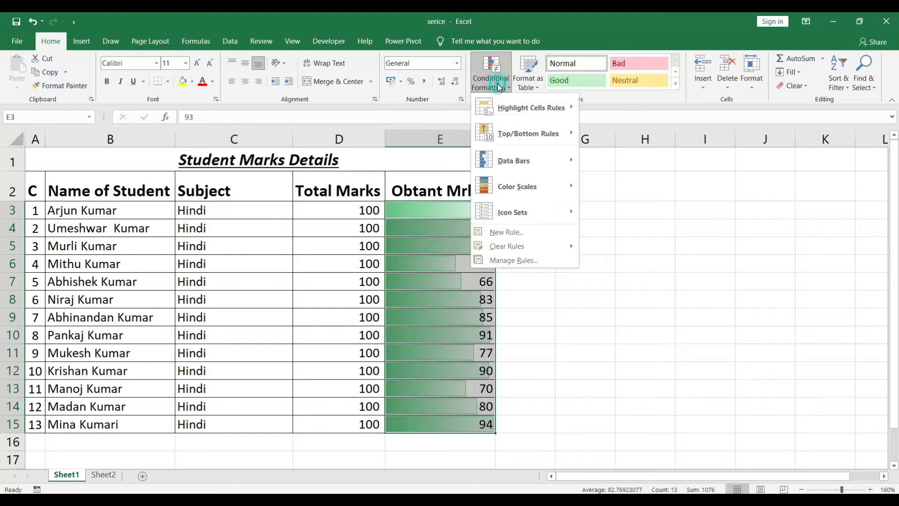
pyautogui.moveTo(562, 189)
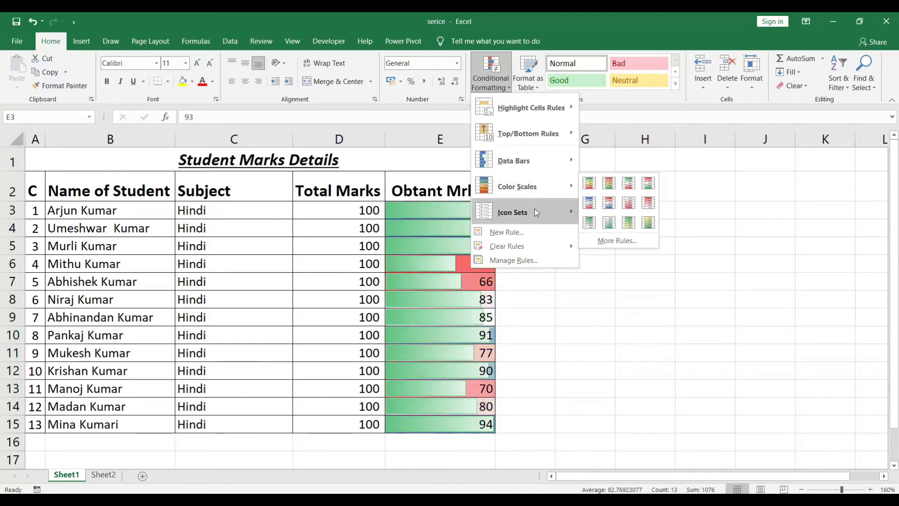
pyautogui.moveTo(534, 214)
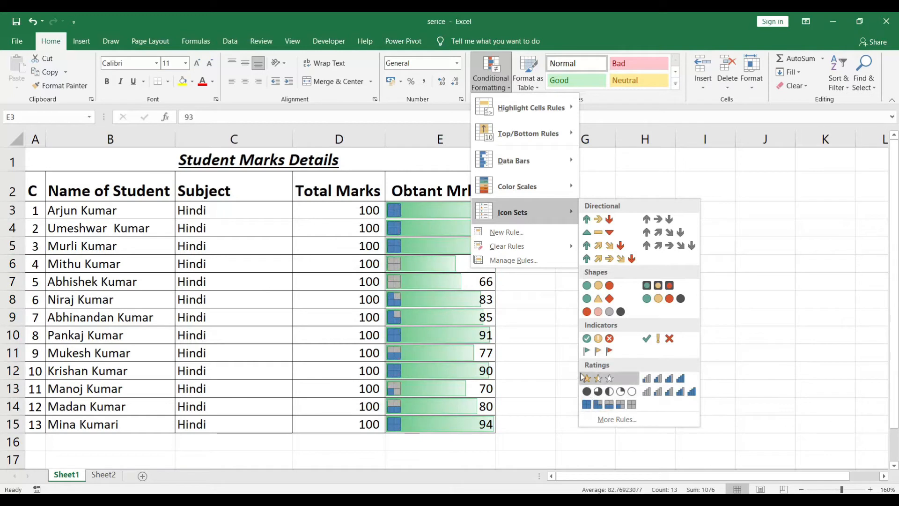
pyautogui.click(606, 171)
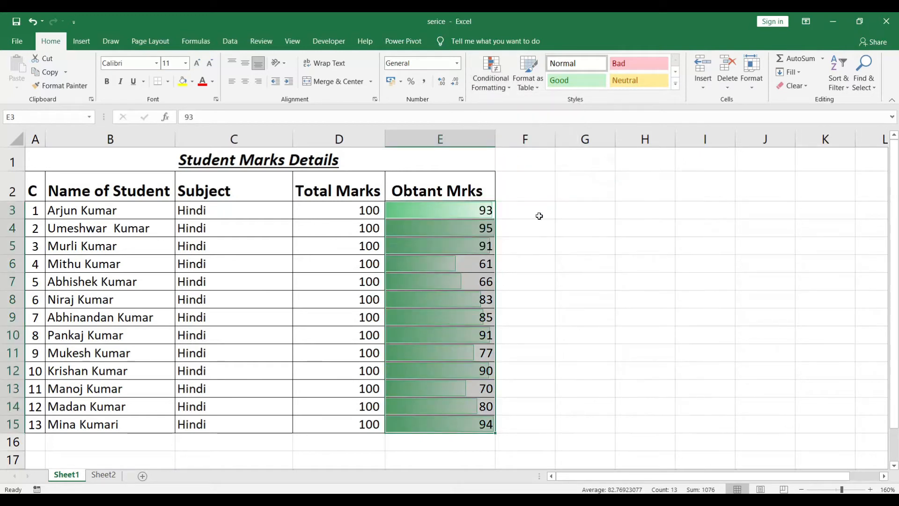
pyautogui.click(539, 216)
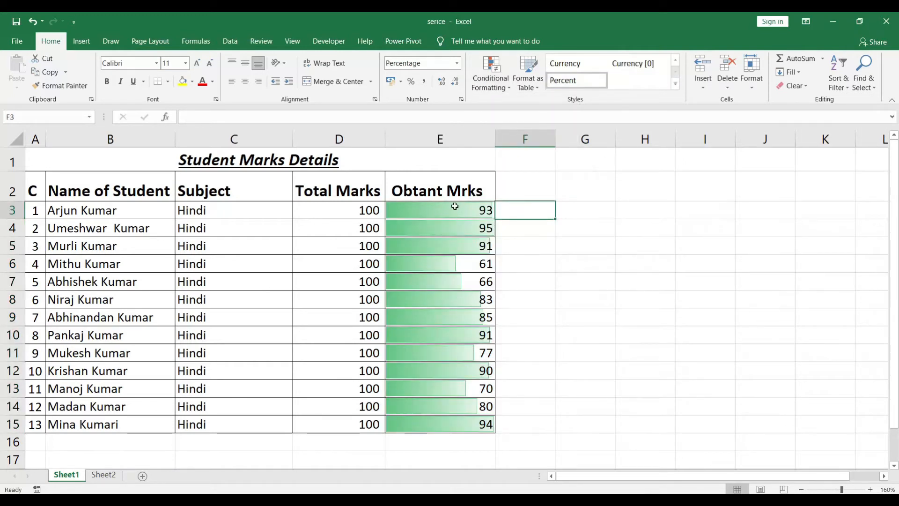
pyautogui.hotkey('ctrl', 'z')
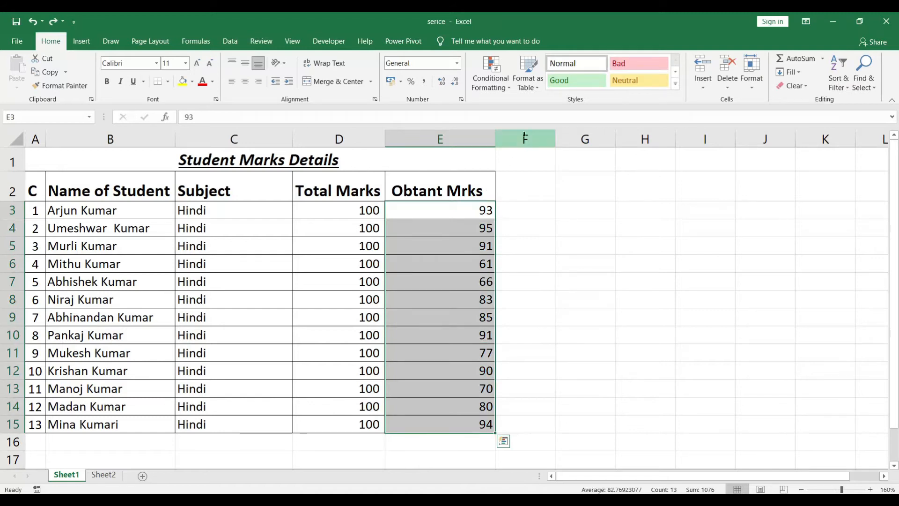
# Format the range A2:E15 as a table using the first Light table style.
pyautogui.click(535, 90)
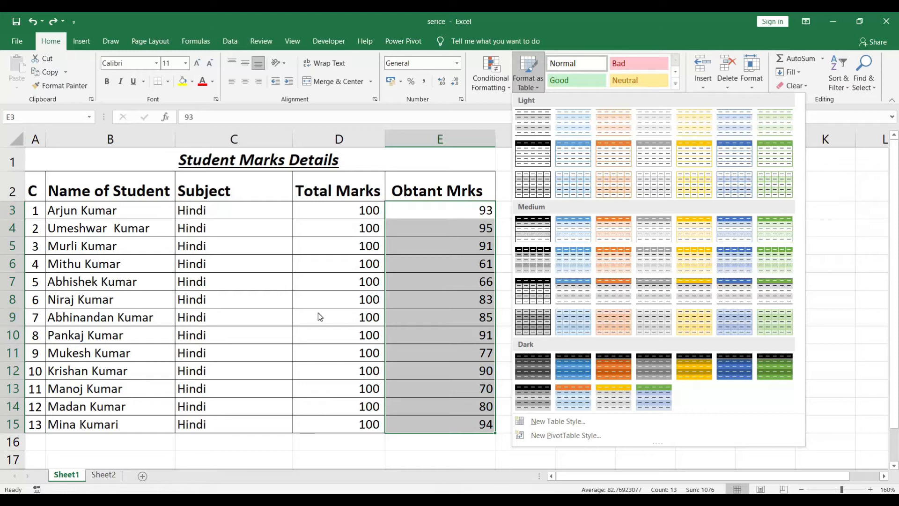
pyautogui.click(363, 298)
pyautogui.click(327, 259)
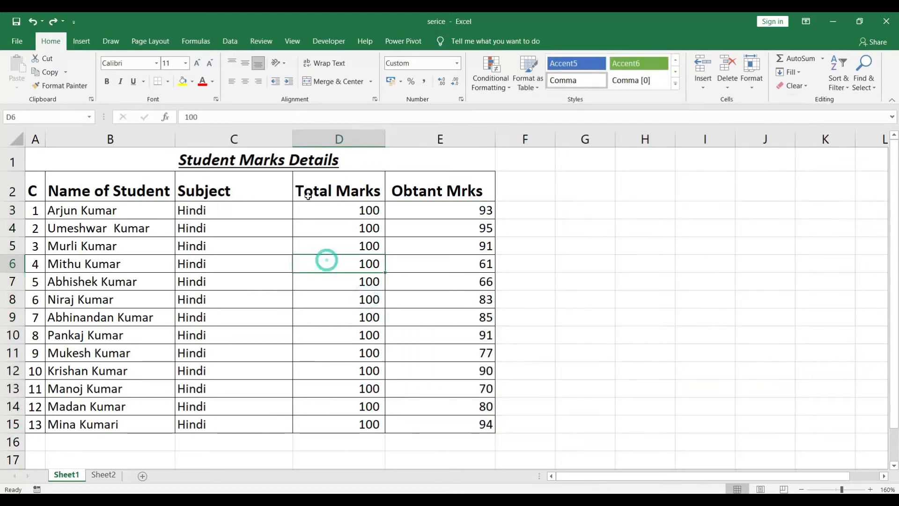
pyautogui.moveTo(33, 183); pyautogui.dragTo(458, 426)
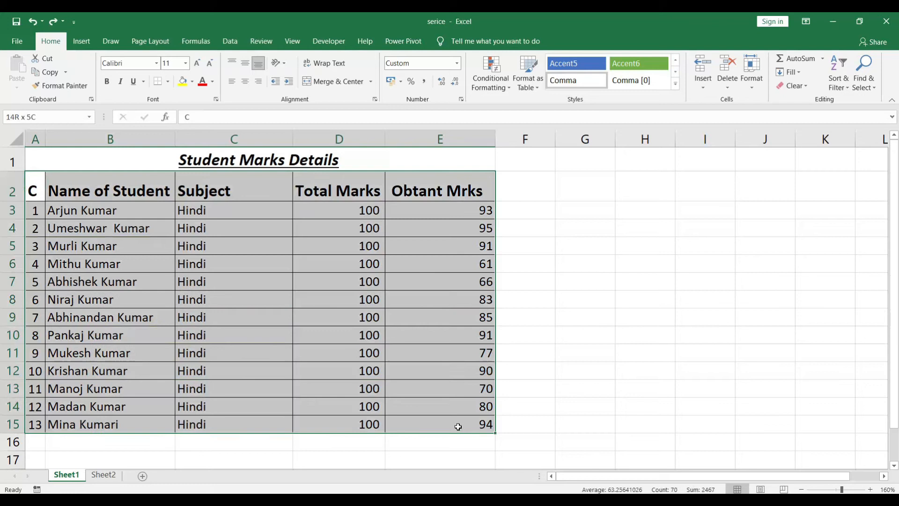
pyautogui.click(526, 82)
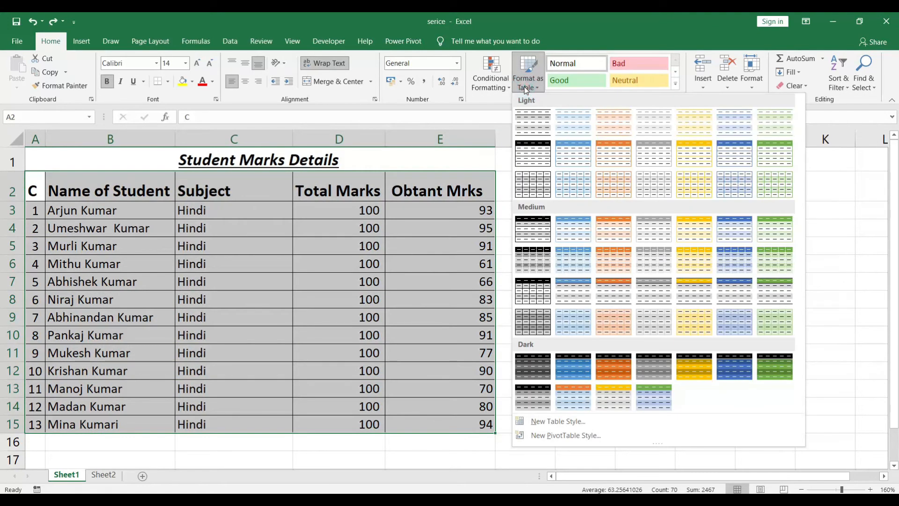
pyautogui.click(532, 124)
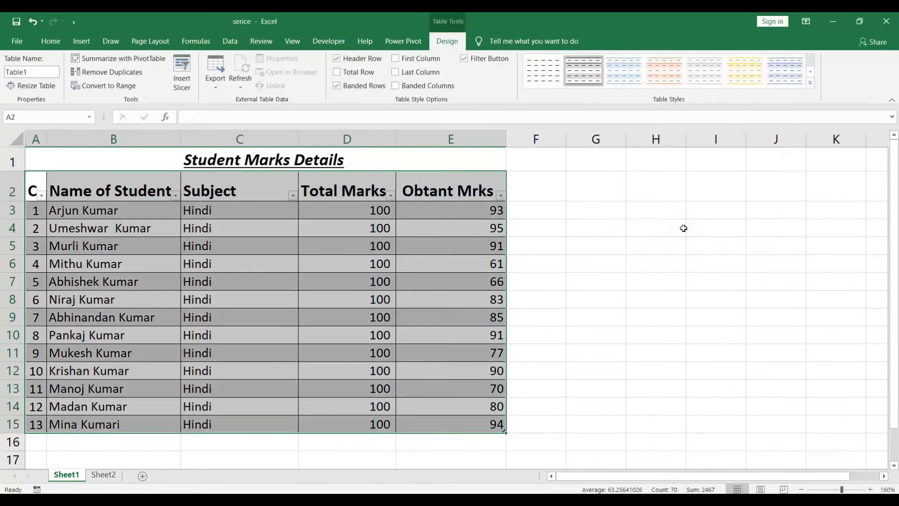
pyautogui.click(230, 318)
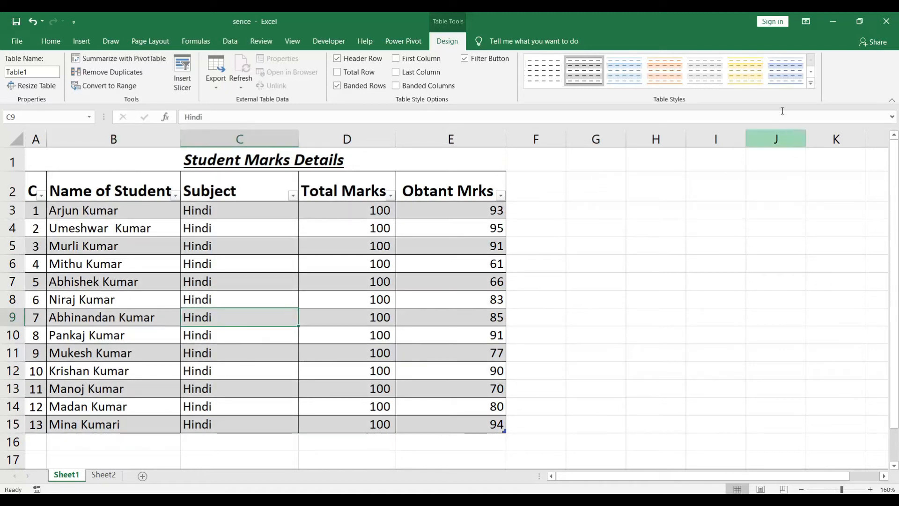
# Change the marks table's style to the yellow banded one in the last row of the Medium styles.
pyautogui.click(810, 83)
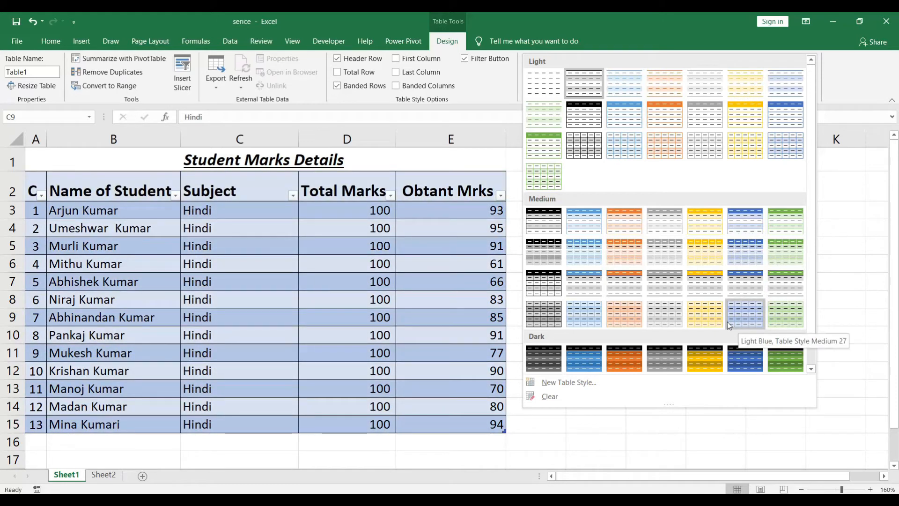
pyautogui.click(703, 314)
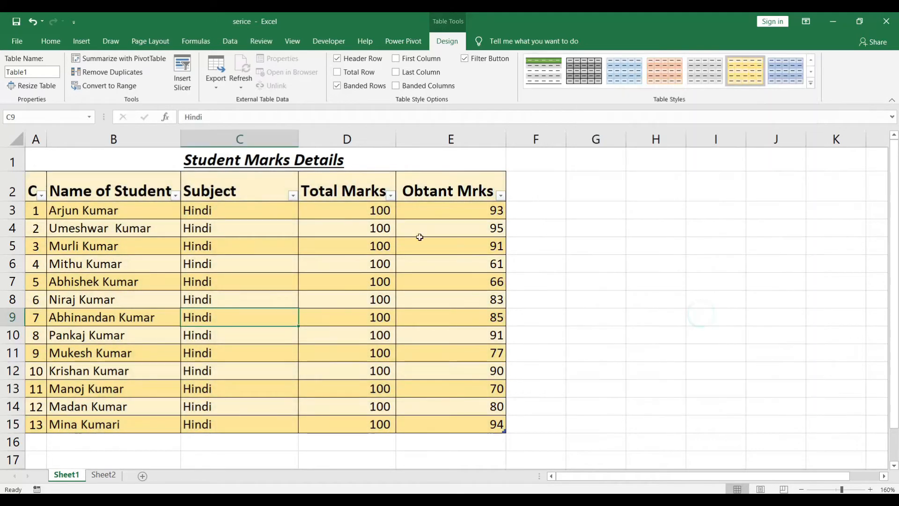
pyautogui.click(411, 234)
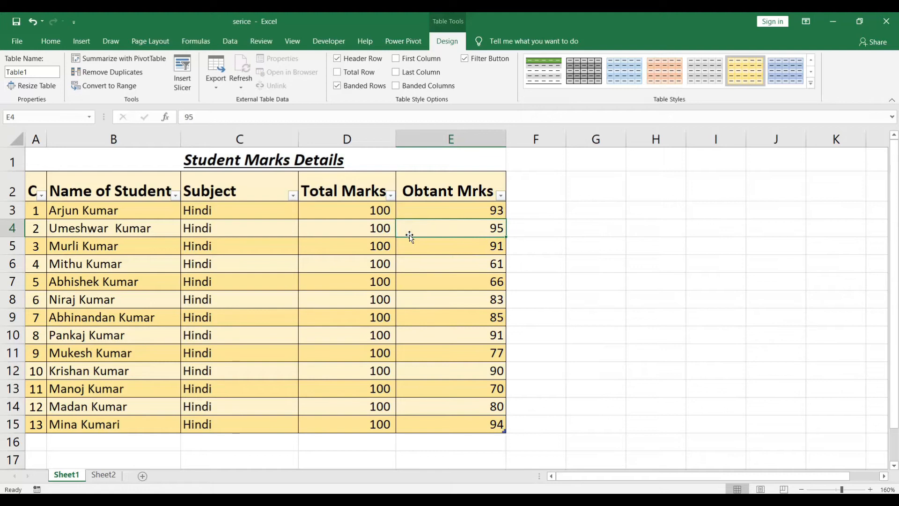
pyautogui.click(51, 42)
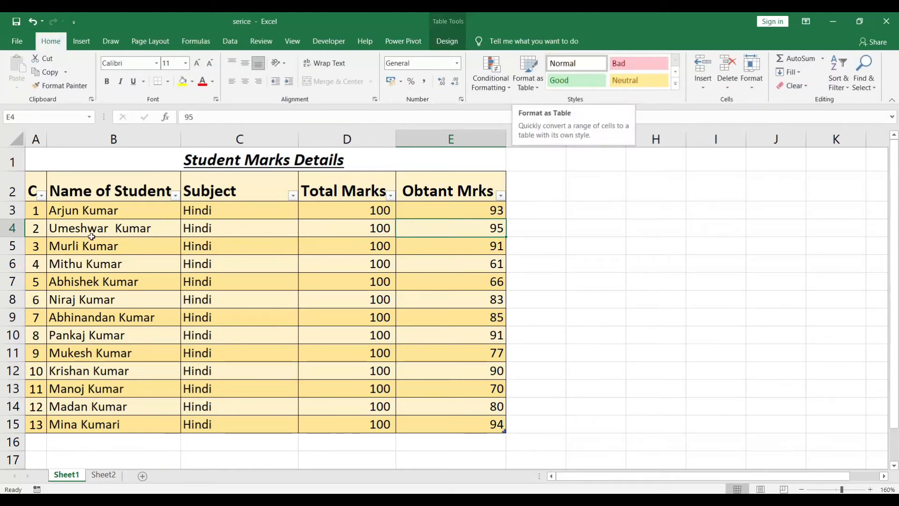
# Undo the table formatting and the most recent decimal changes to the Total Marks values.
pyautogui.click(516, 300)
pyautogui.hotkey('ctrl', 'z')
pyautogui.hotkey('ctrl', 'z')
pyautogui.hotkey('ctrl', 'z')
pyautogui.hotkey('ctrl', 'z')
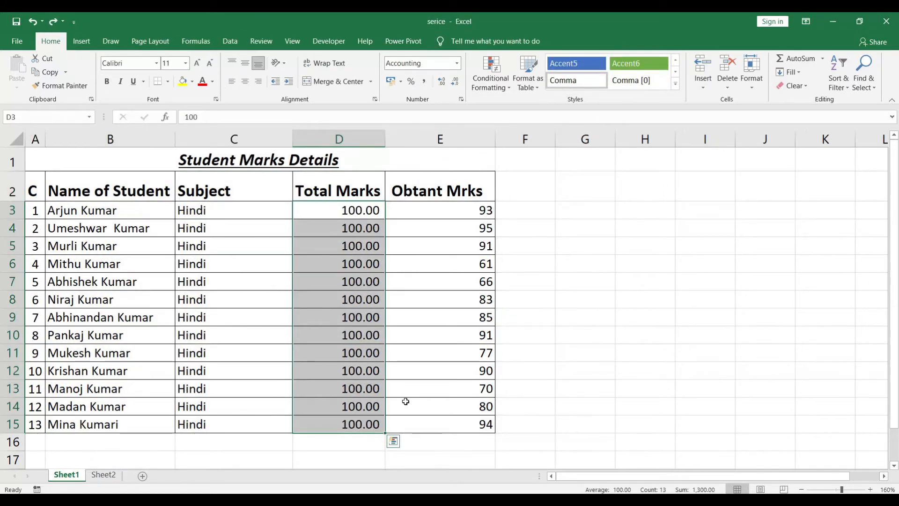
pyautogui.hotkey('ctrl', 'z')
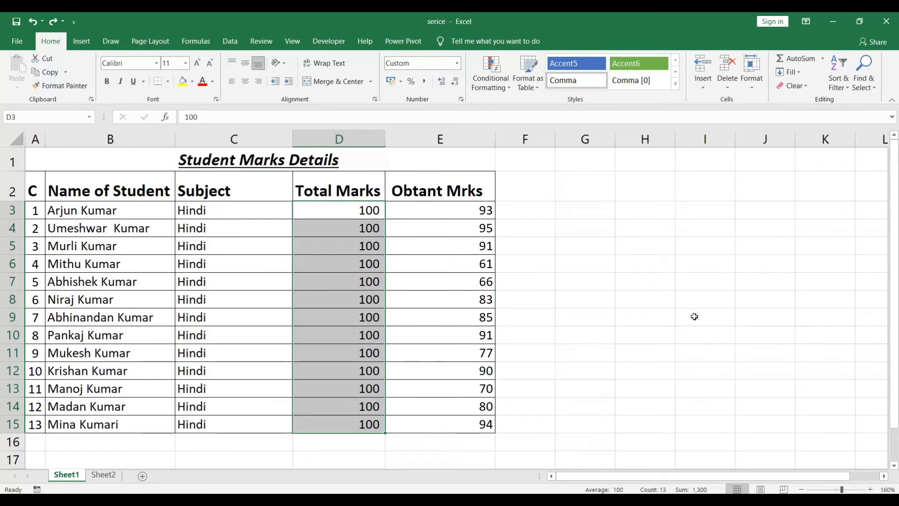
# Apply the Good cell style to the marks in E3 and E4 and the Bad cell style to E13.
pyautogui.click(562, 288)
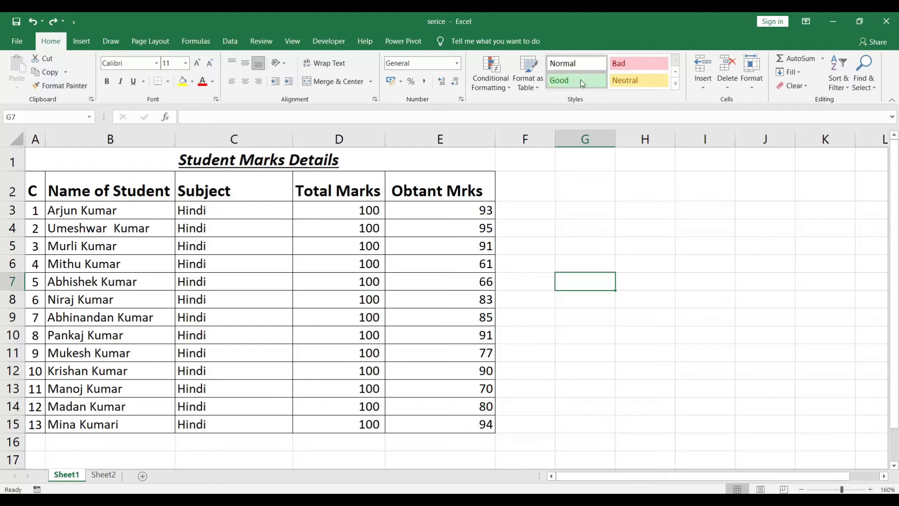
pyautogui.click(678, 86)
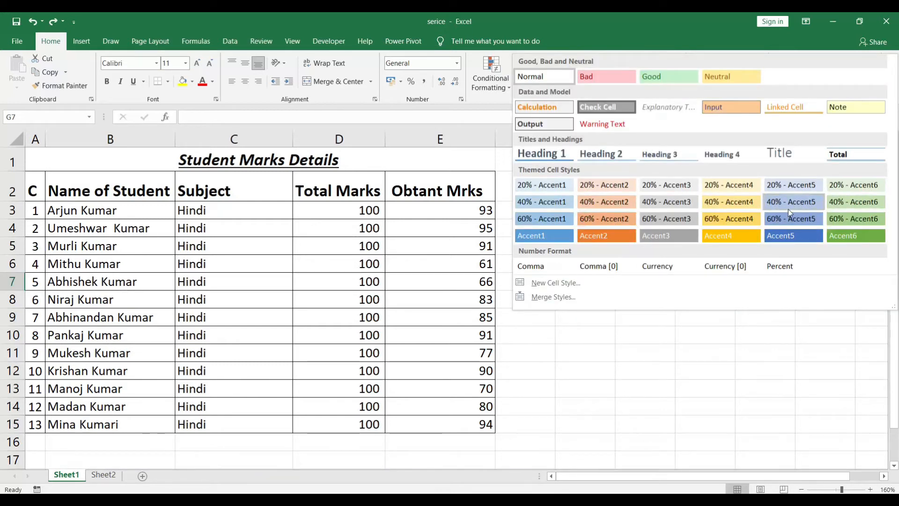
pyautogui.click(584, 396)
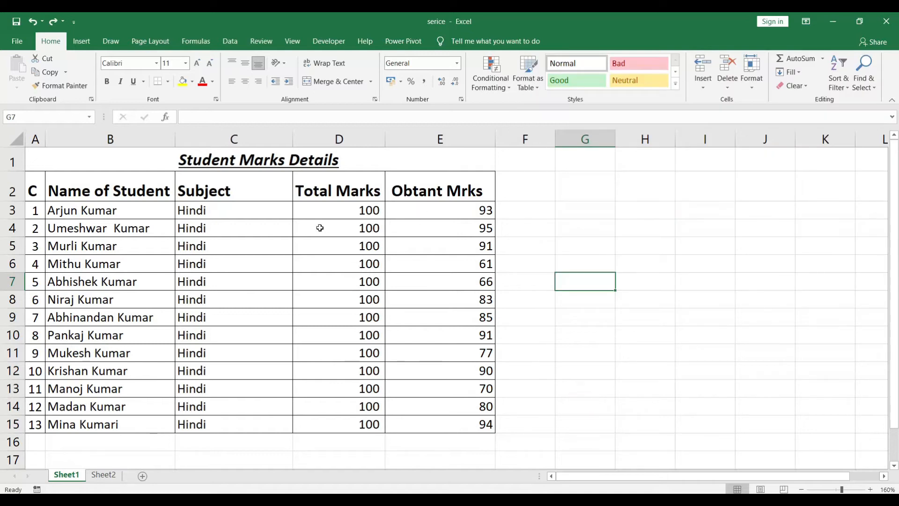
pyautogui.click(465, 209)
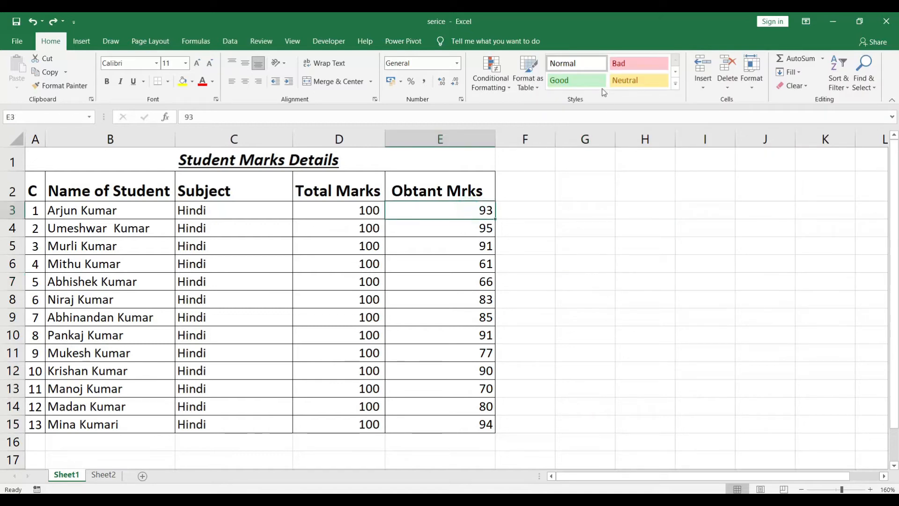
pyautogui.click(582, 84)
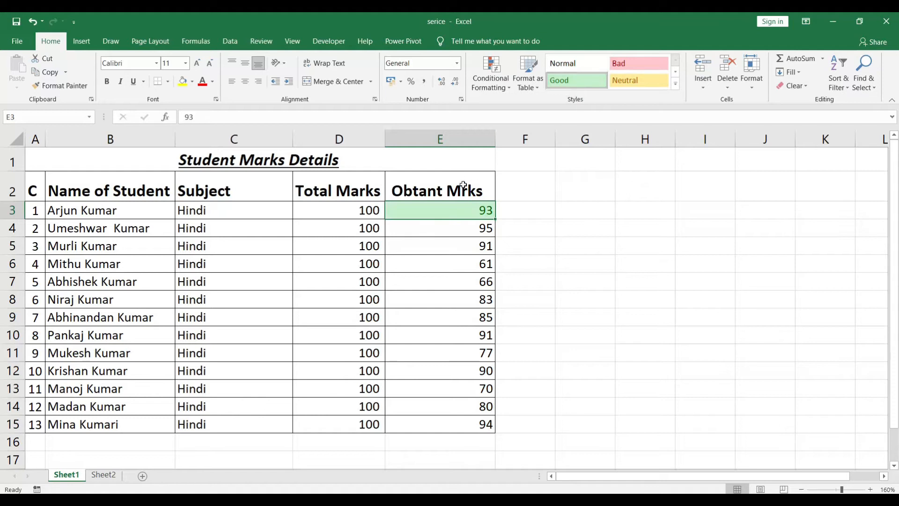
pyautogui.click(465, 230)
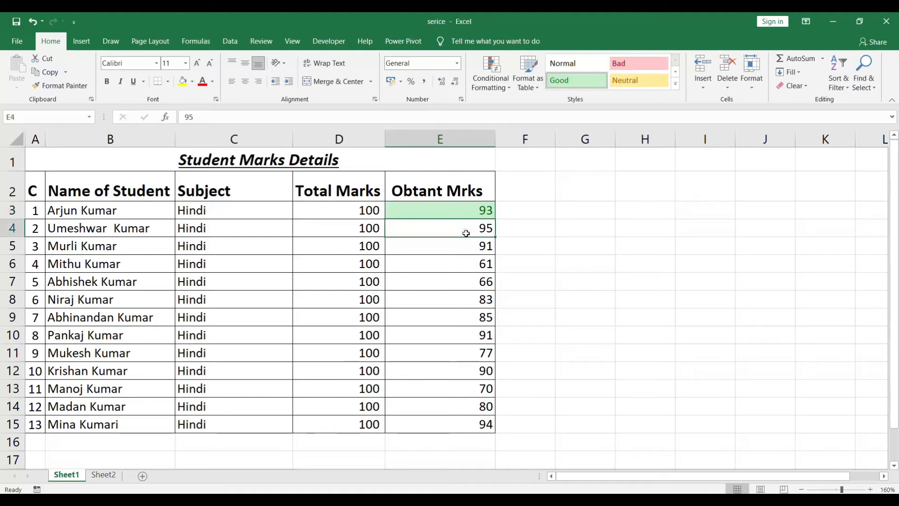
pyautogui.click(592, 83)
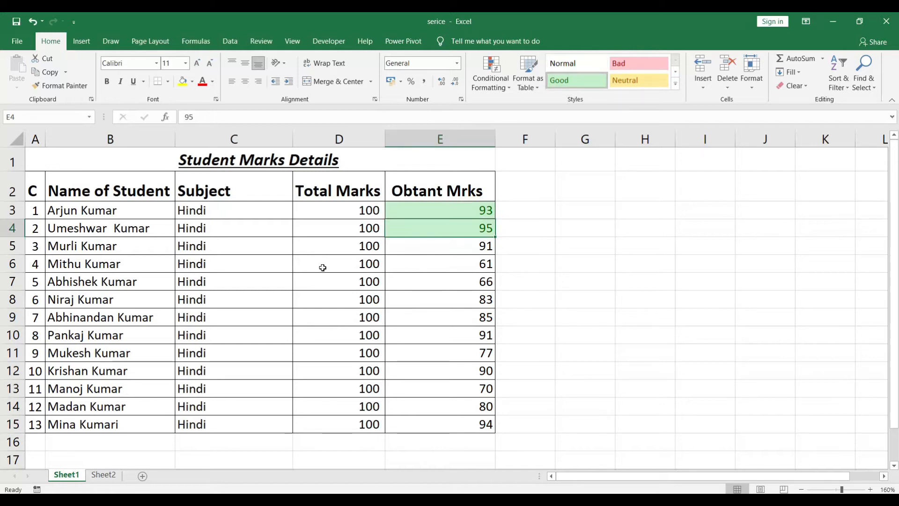
pyautogui.click(478, 388)
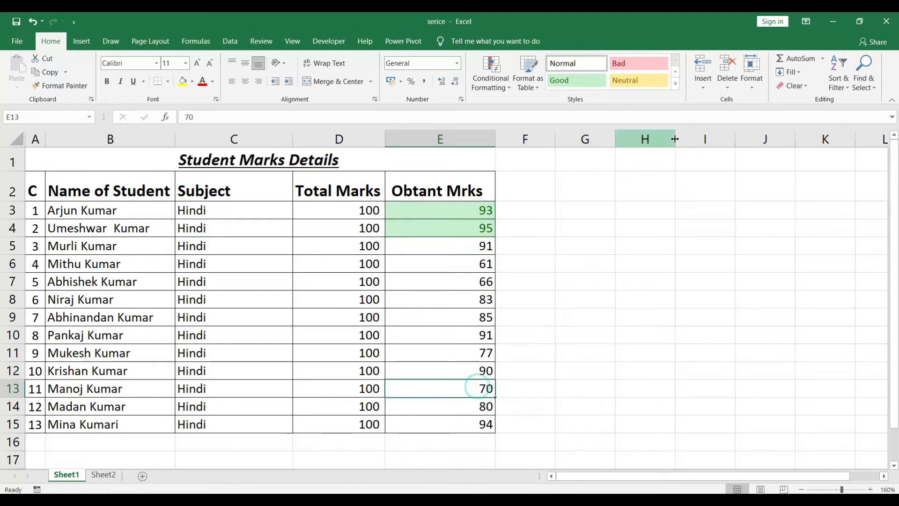
pyautogui.click(623, 63)
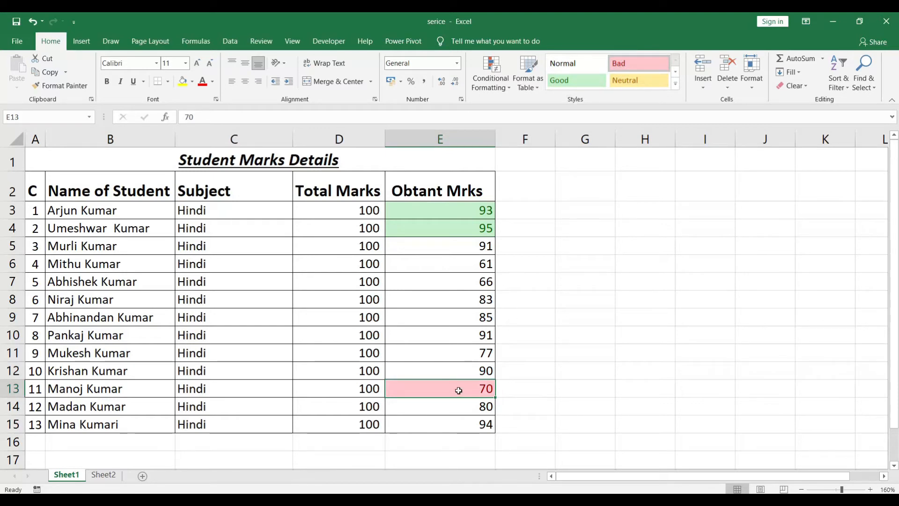
# Browse the remaining cell styles, and undo the Good and Bad styles on the Obtant Mrks cells.
pyautogui.click(677, 84)
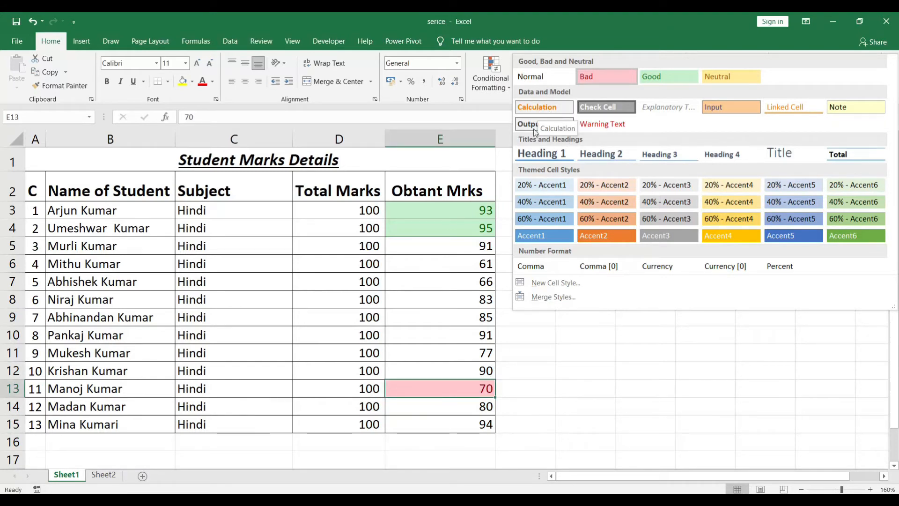
pyautogui.click(579, 334)
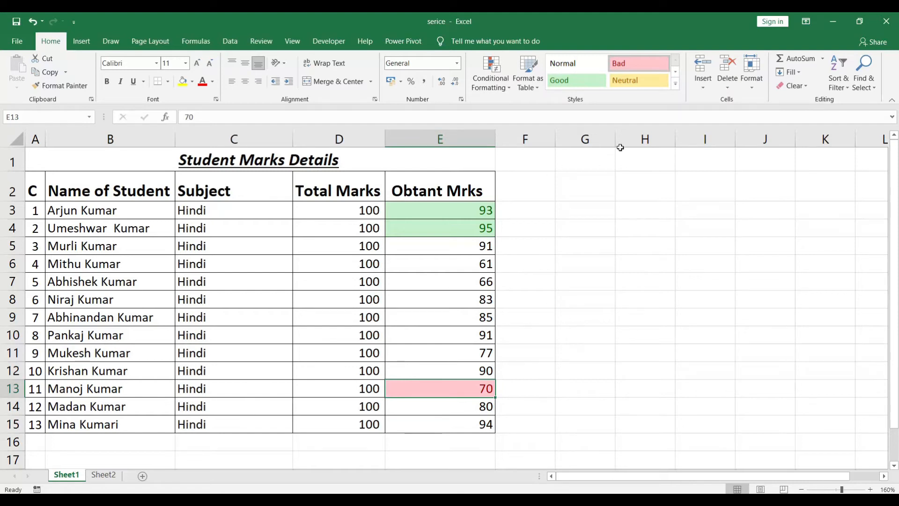
pyautogui.hotkey('ctrl', 'z')
pyautogui.hotkey('ctrl', 'z')
pyautogui.hotkey('ctrl', 'z')
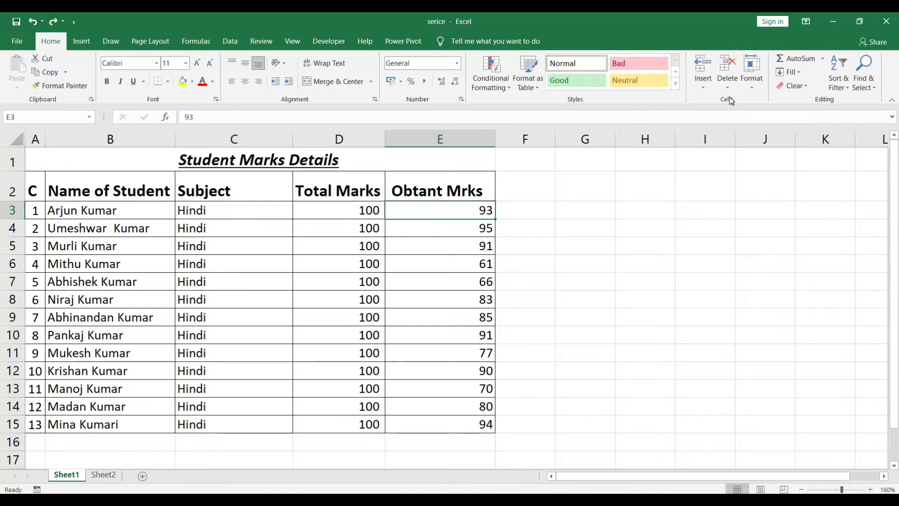
# Insert an entire row above row 3 of the marks table with the Insert Cells command.
pyautogui.click(703, 88)
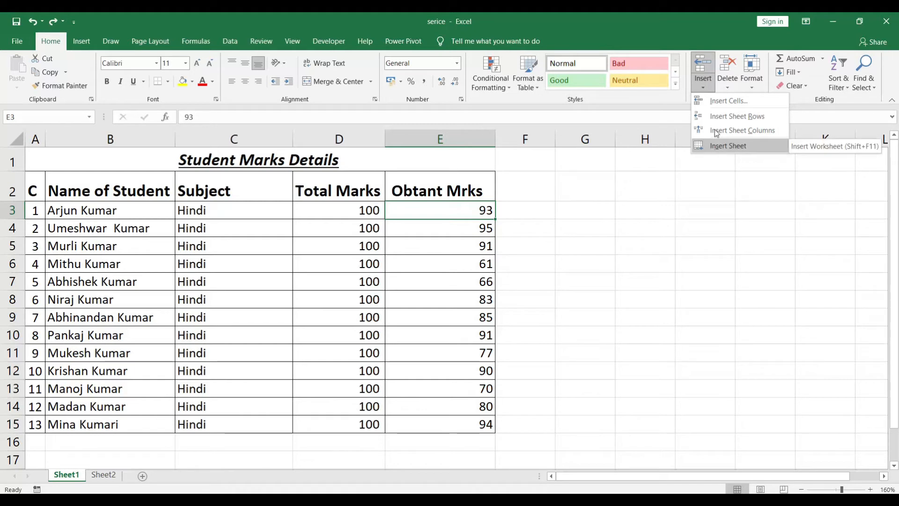
pyautogui.click(719, 102)
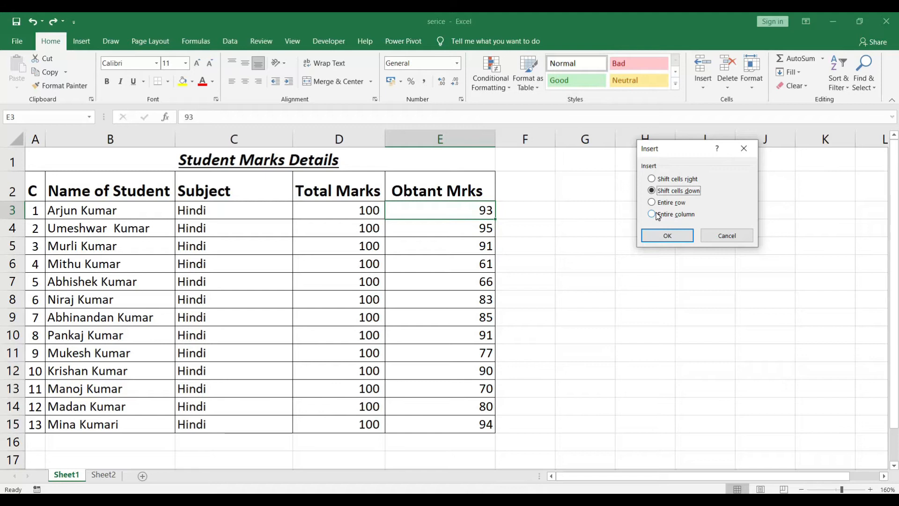
pyautogui.click(654, 178)
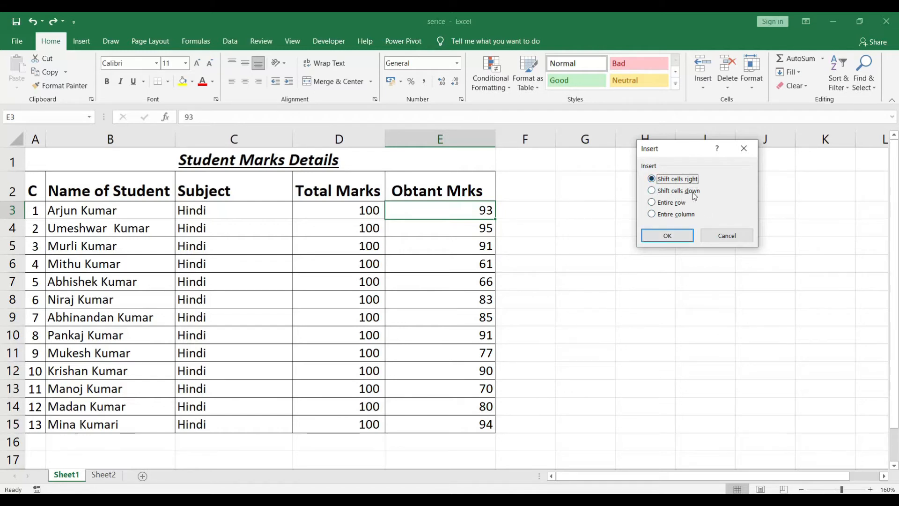
pyautogui.click(658, 204)
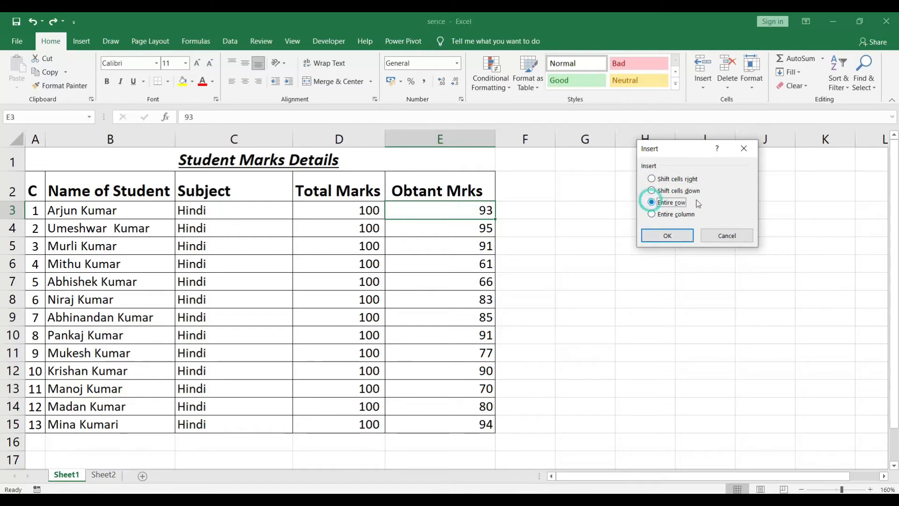
pyautogui.click(667, 236)
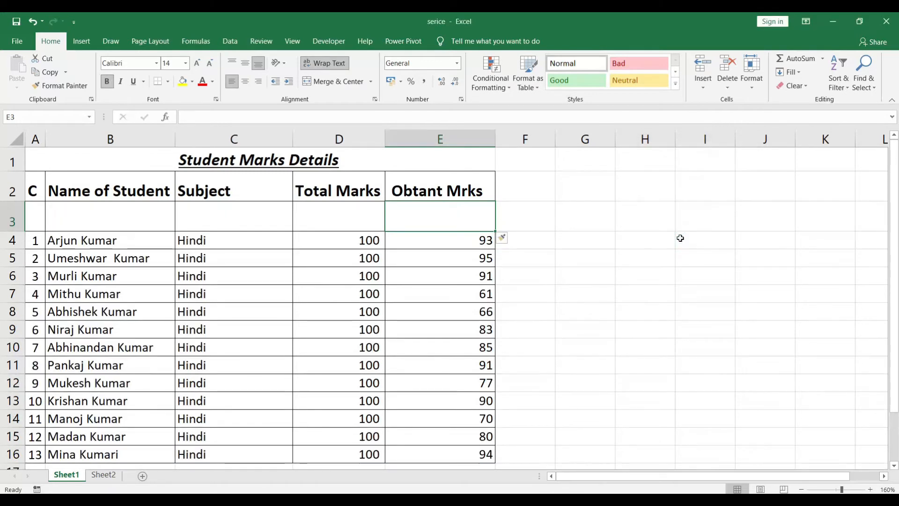
# Insert an entire column before the Obtant Mrks column using Insert Cells, and undo both the column and row insertions.
pyautogui.click(463, 242)
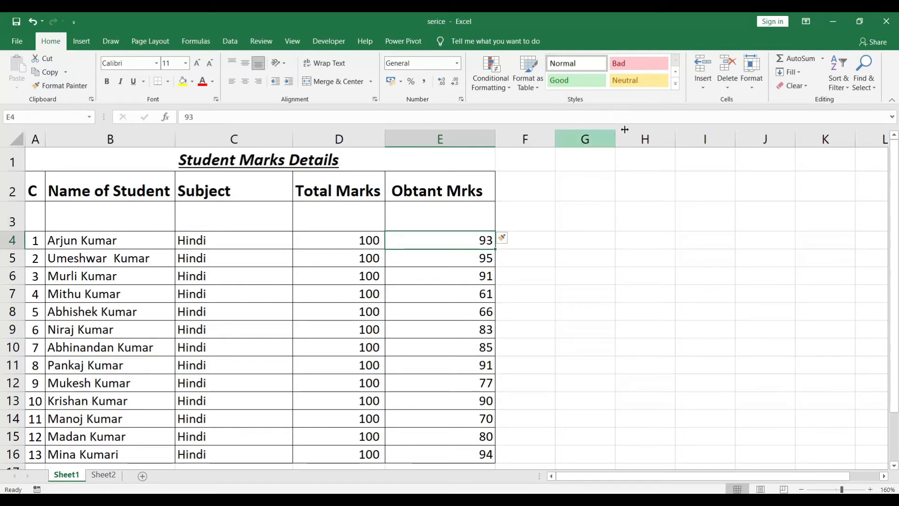
pyautogui.click(704, 86)
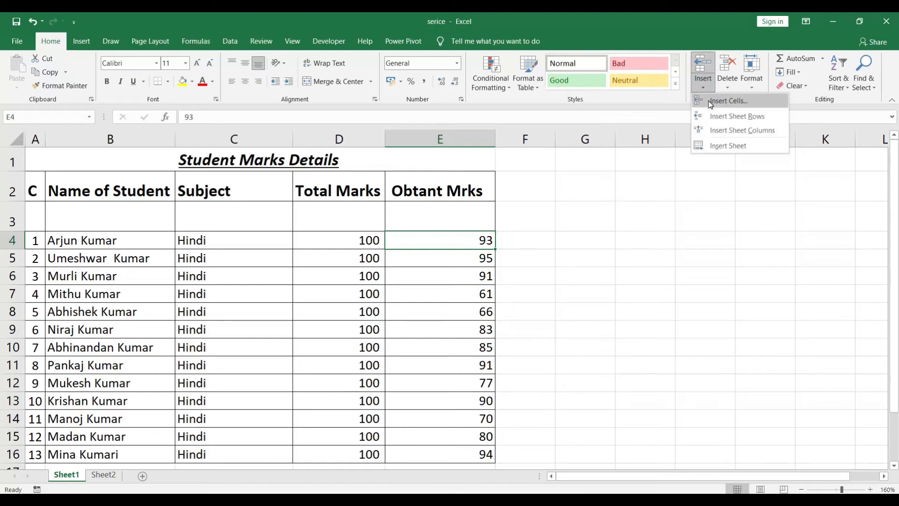
pyautogui.click(709, 100)
pyautogui.click(654, 214)
pyautogui.click(667, 236)
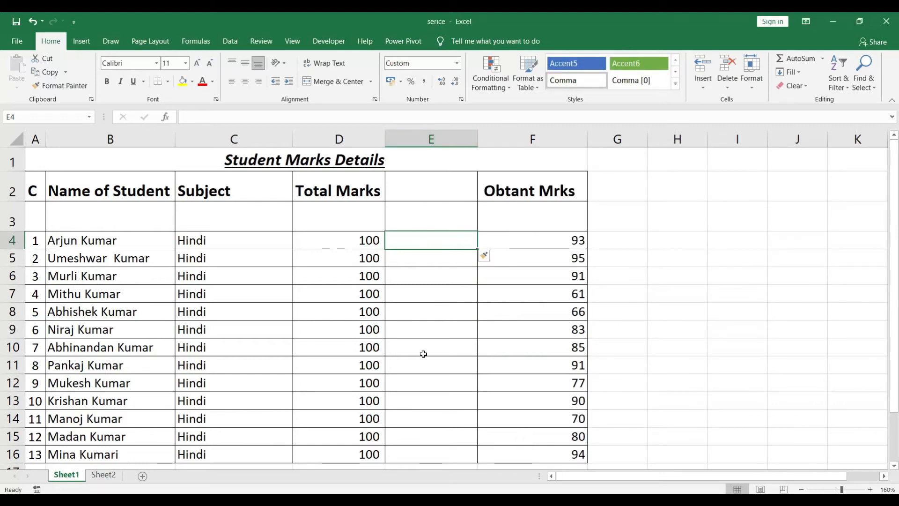
pyautogui.hotkey('ctrl', 'z')
pyautogui.hotkey('ctrl', 'z')
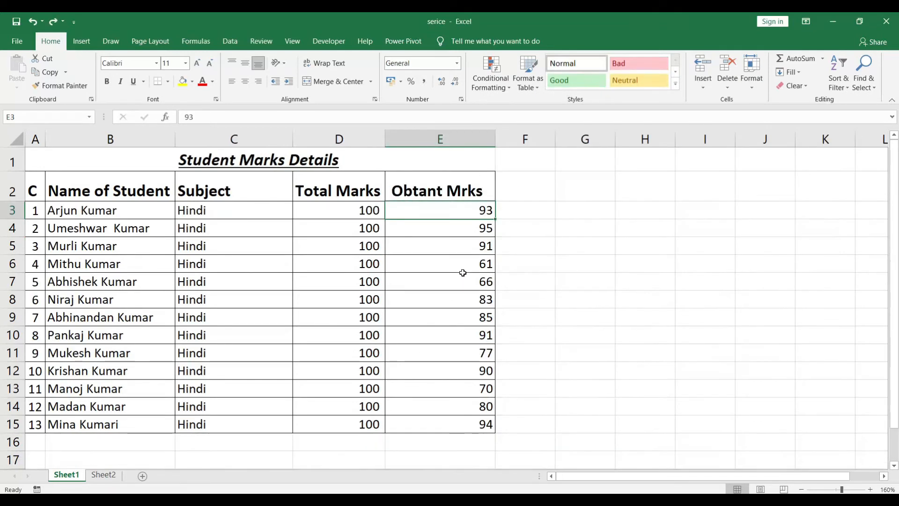
# Insert a sheet row above row 3 and a sheet column before the Obtant Mrks column.
pyautogui.click(697, 89)
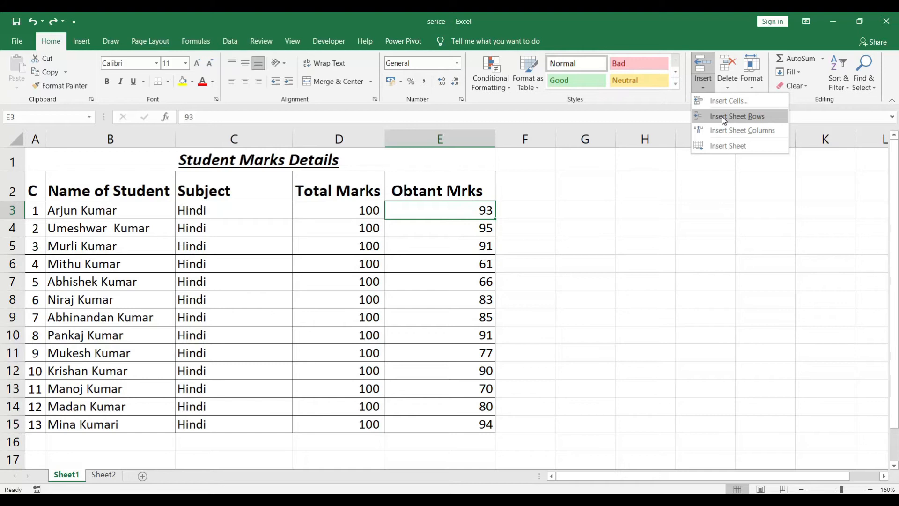
pyautogui.click(722, 116)
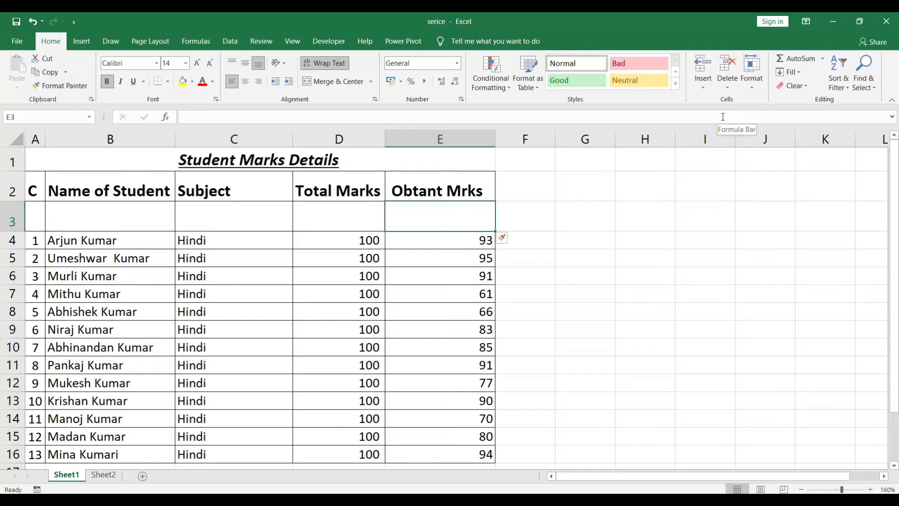
pyautogui.click(695, 83)
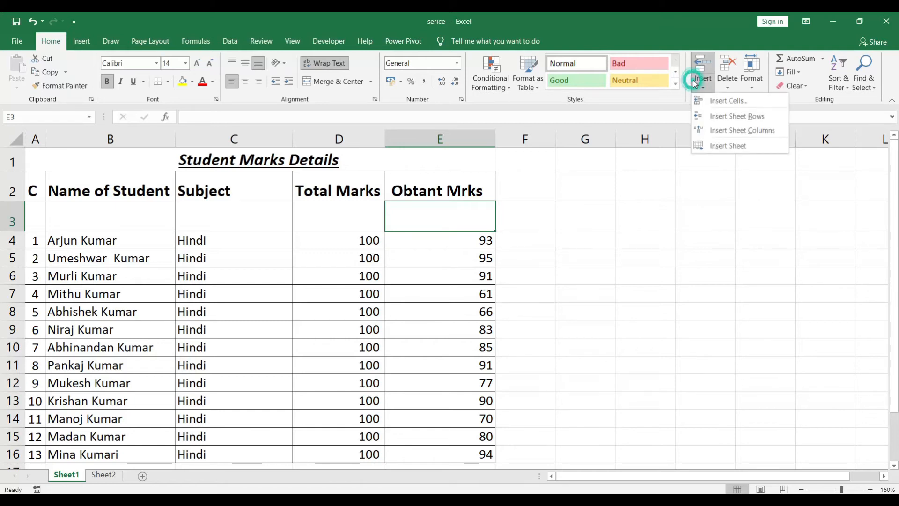
pyautogui.click(724, 131)
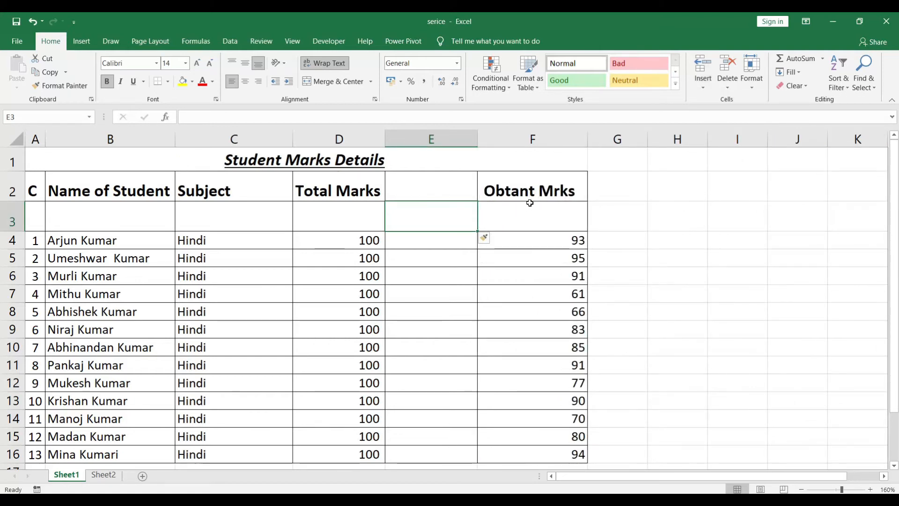
# Insert a sheet column before the Total Marks column, and undo all the row and column insertions.
pyautogui.click(339, 240)
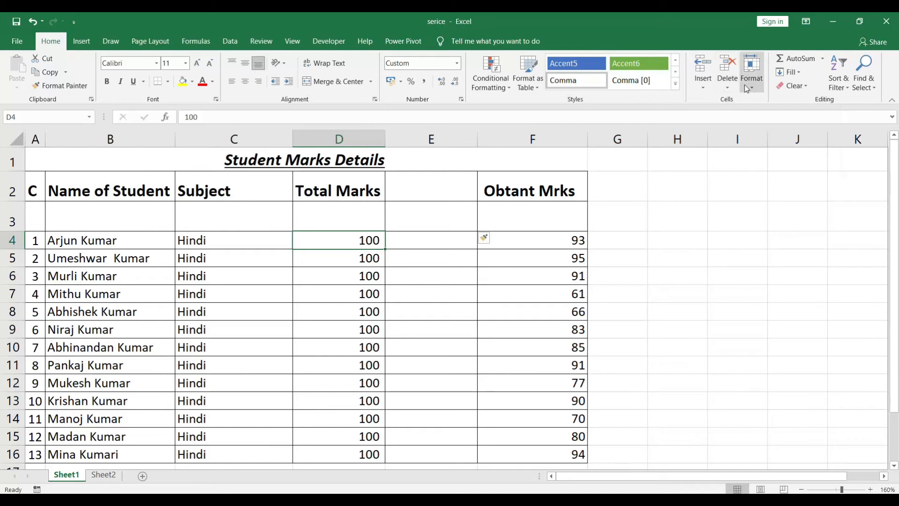
pyautogui.click(697, 89)
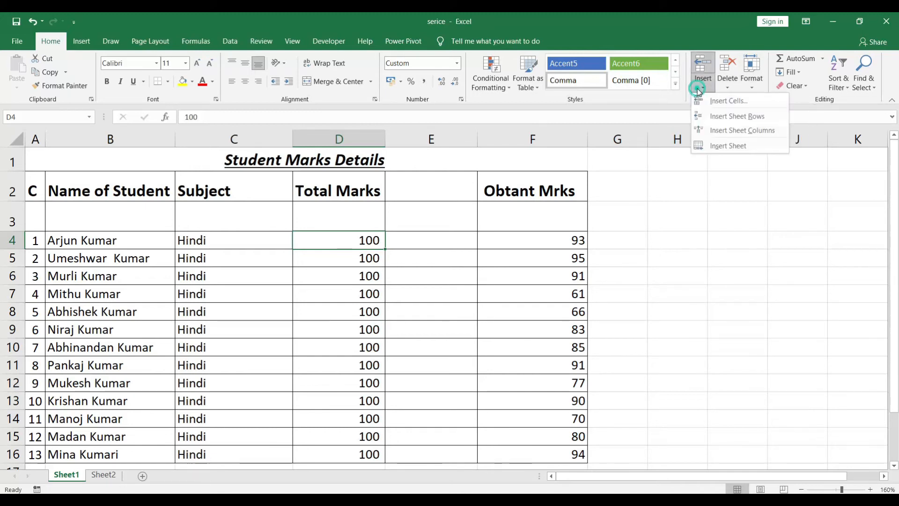
pyautogui.click(723, 130)
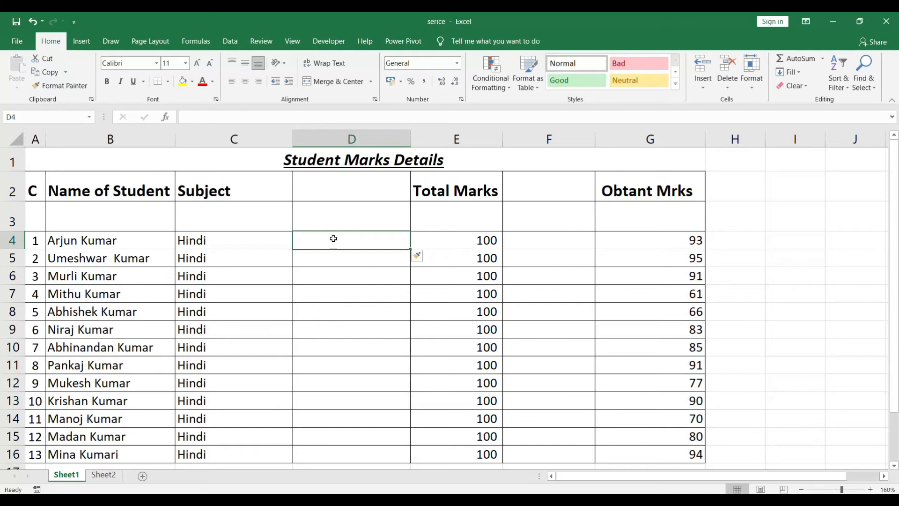
pyautogui.hotkey('ctrl', 'z')
pyautogui.hotkey('ctrl', 'z')
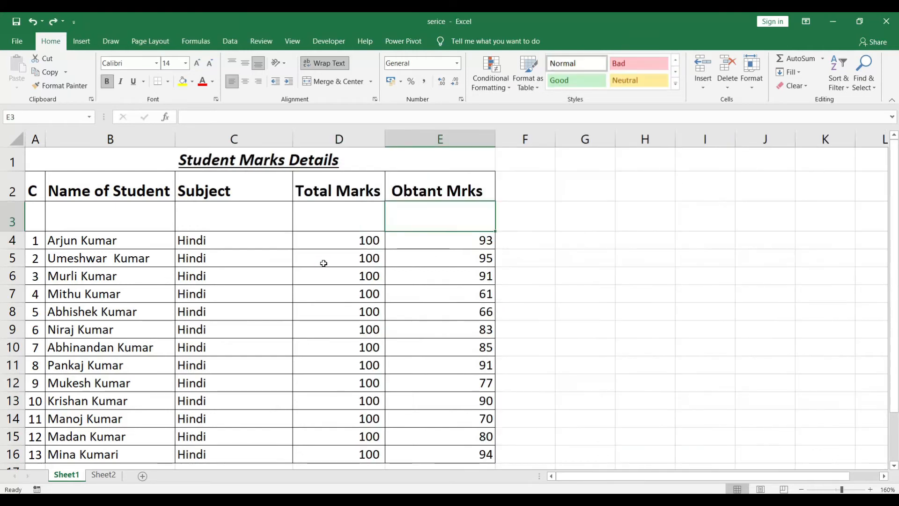
pyautogui.hotkey('ctrl', 'z')
# Insert a new worksheet into the workbook and return to Sheet1.
pyautogui.click(705, 86)
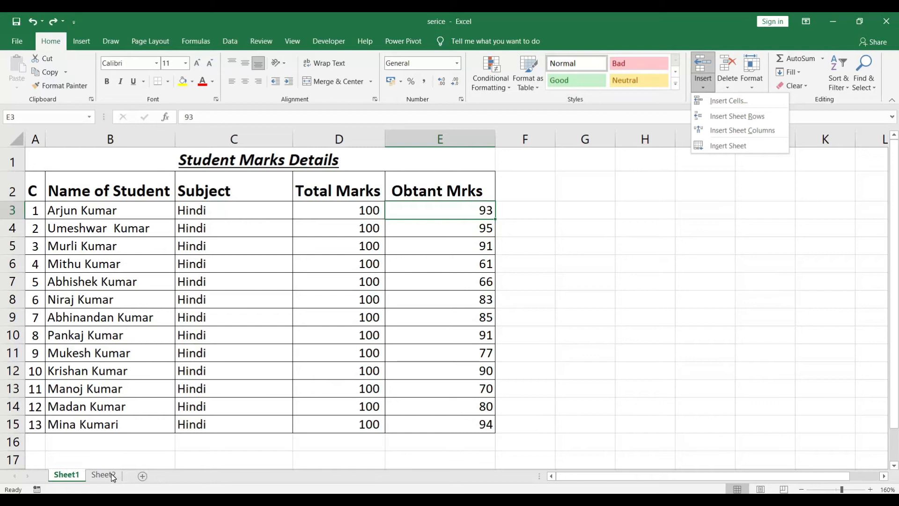
pyautogui.click(721, 146)
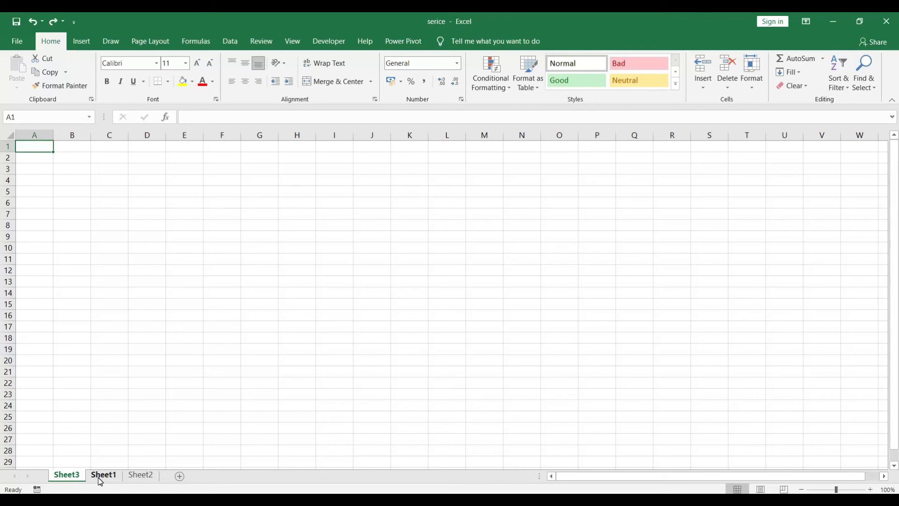
pyautogui.click(101, 477)
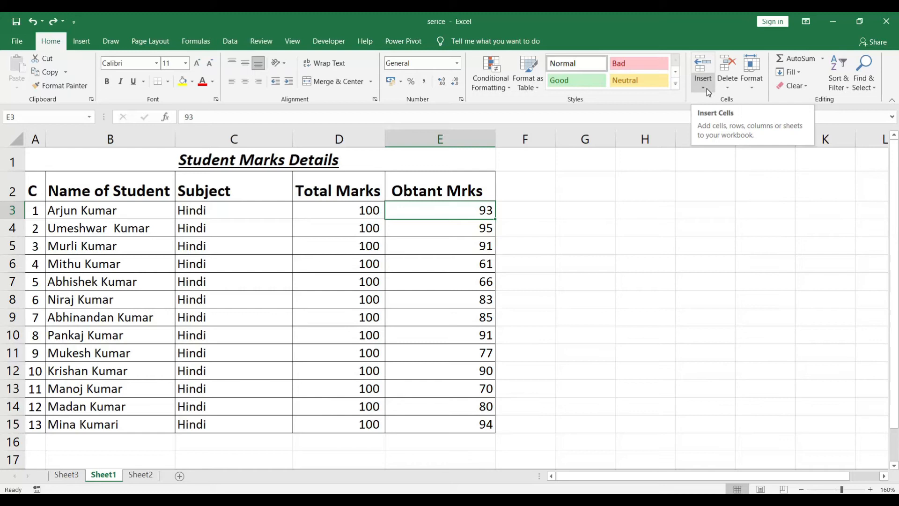
# Delete sheet row 3 from the marks table, and undo the deletion.
pyautogui.click(730, 88)
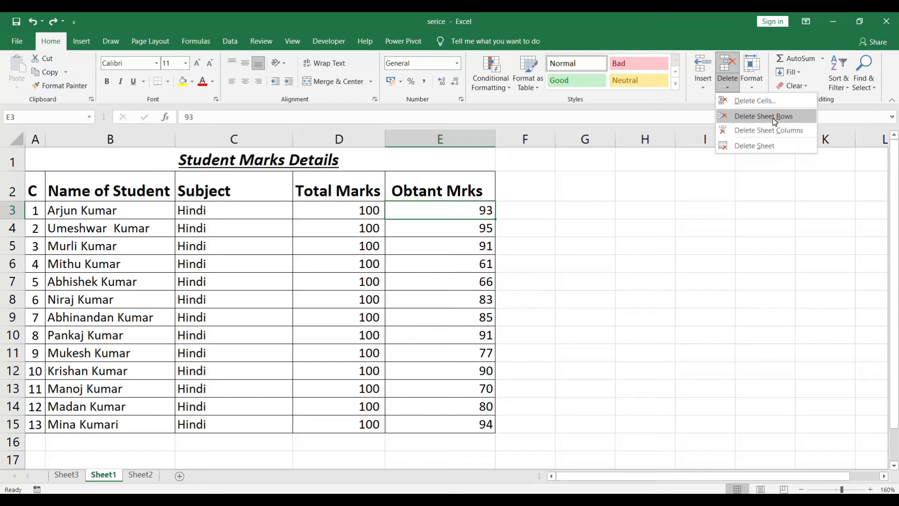
pyautogui.click(11, 210)
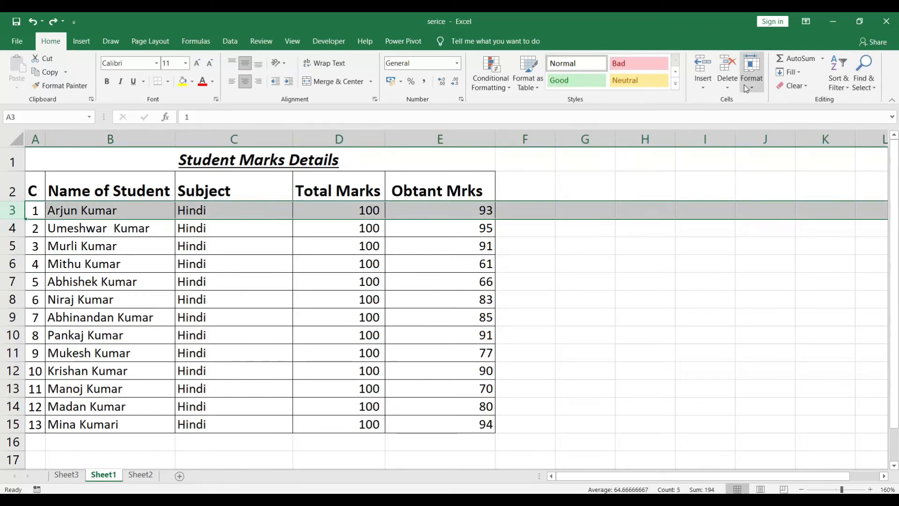
pyautogui.click(727, 84)
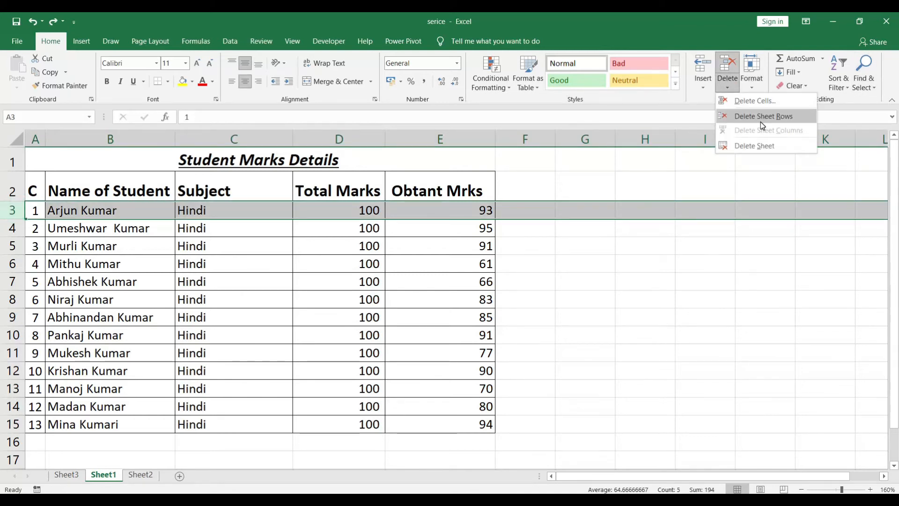
pyautogui.click(436, 211)
pyautogui.click(435, 211)
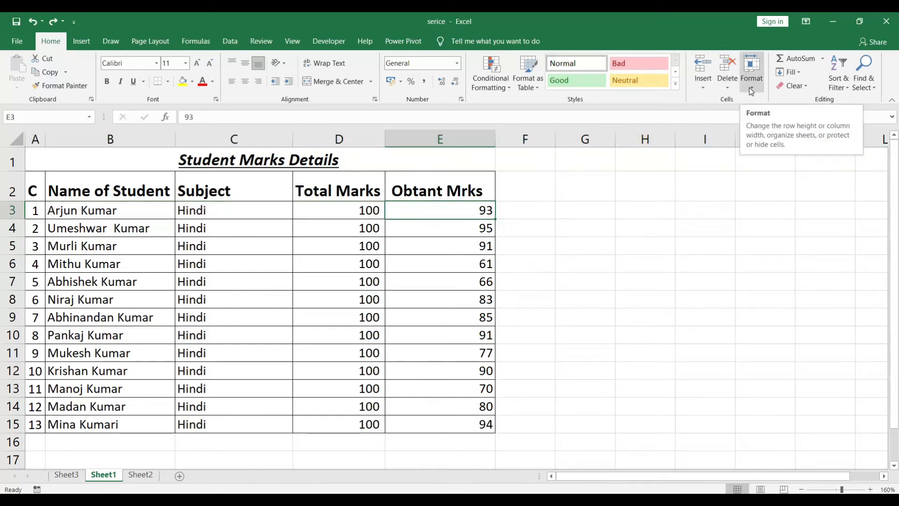
pyautogui.click(729, 86)
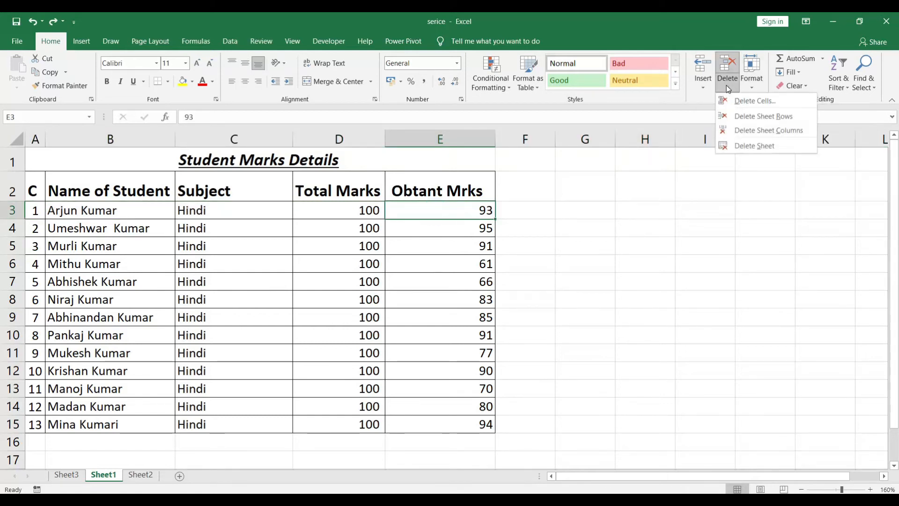
pyautogui.click(753, 118)
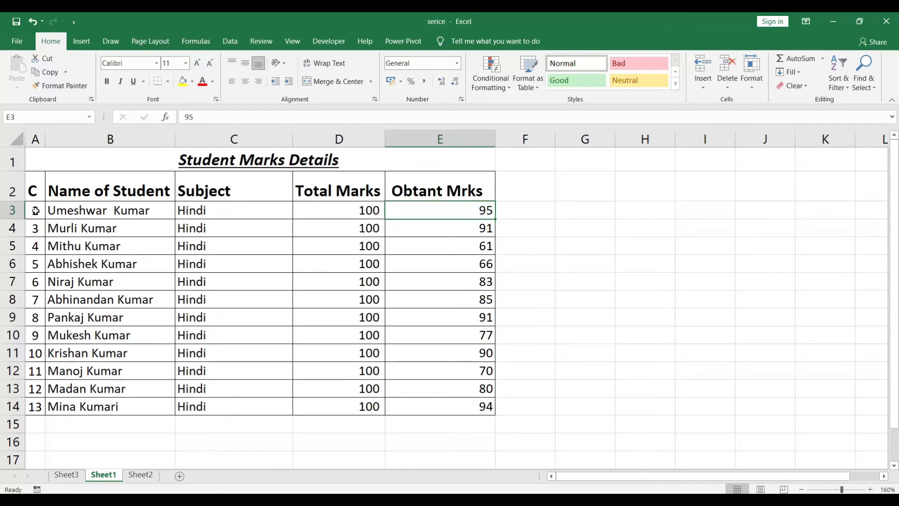
pyautogui.hotkey('ctrl', 'z')
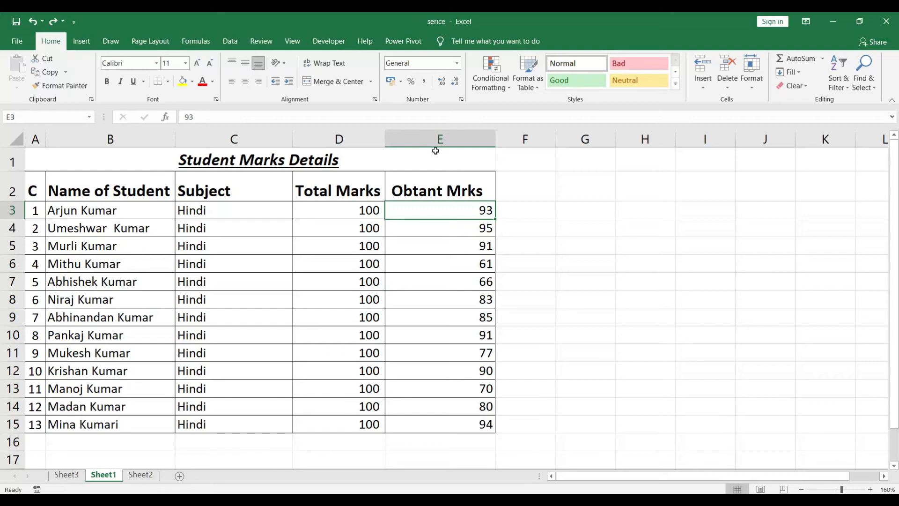
pyautogui.click(721, 89)
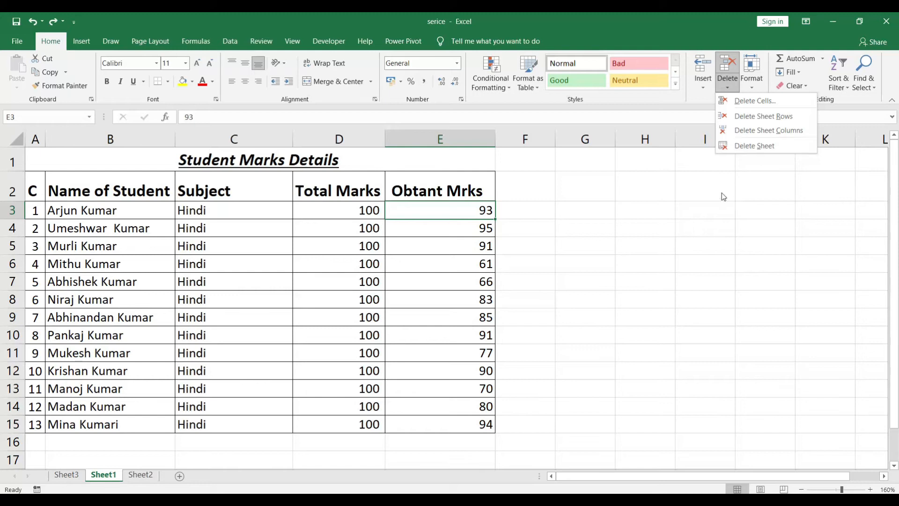
pyautogui.click(696, 175)
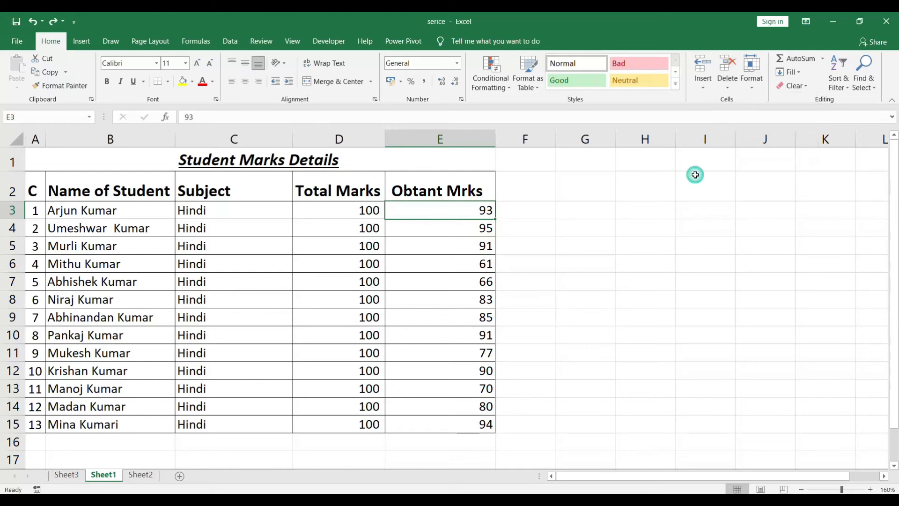
# Rename the Sheet1 worksheet as aa.
pyautogui.click(754, 86)
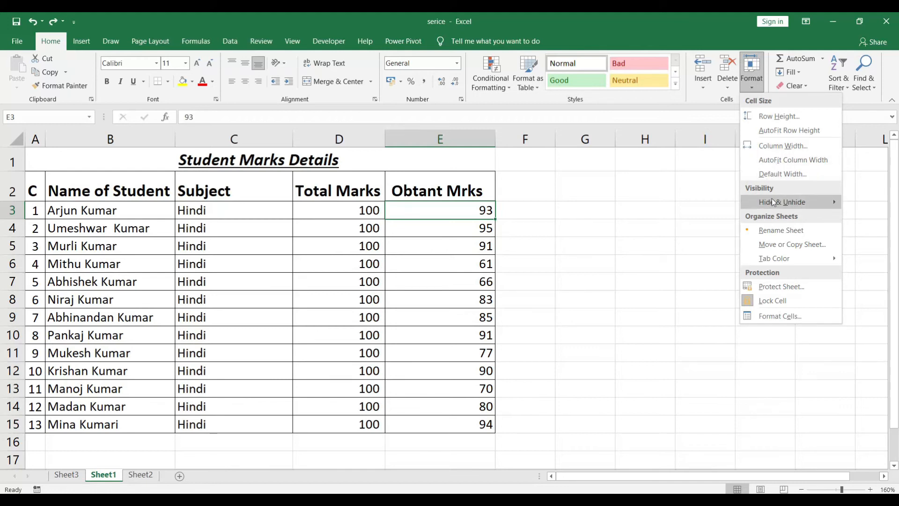
pyautogui.moveTo(805, 201)
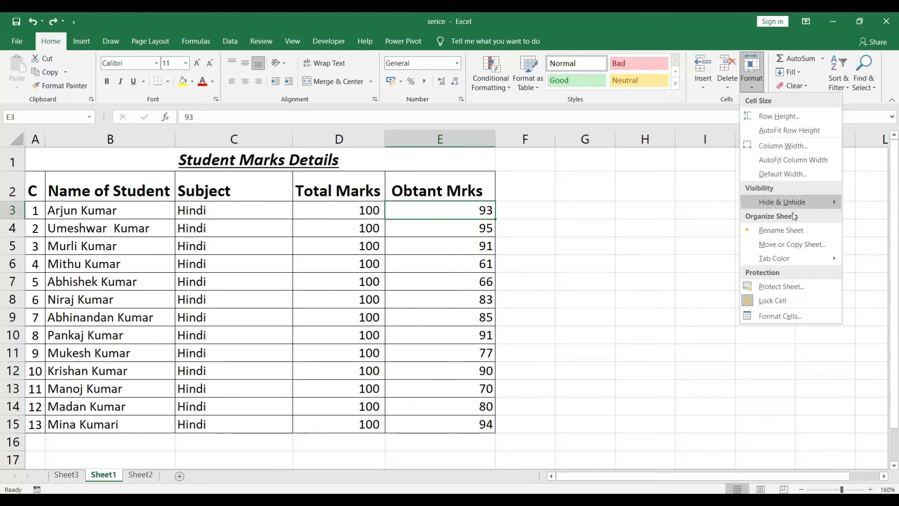
pyautogui.click(776, 230)
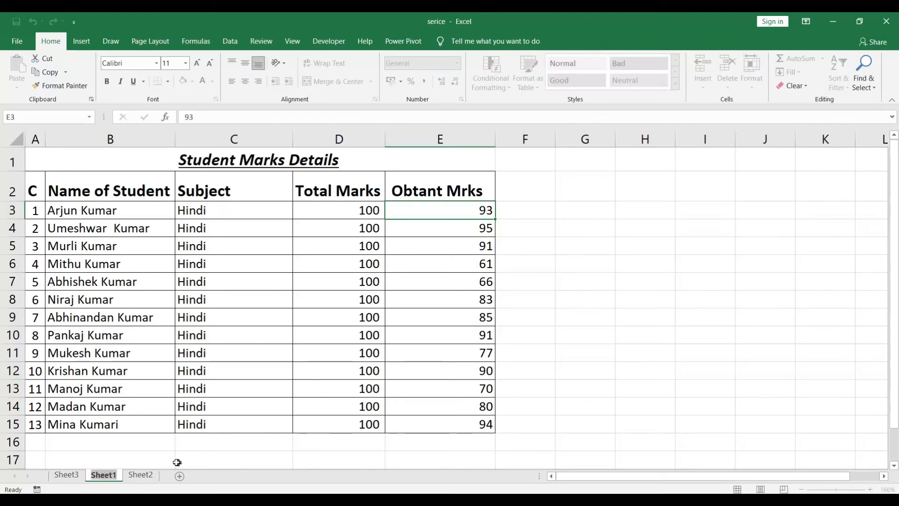
pyautogui.press('BackSpace')
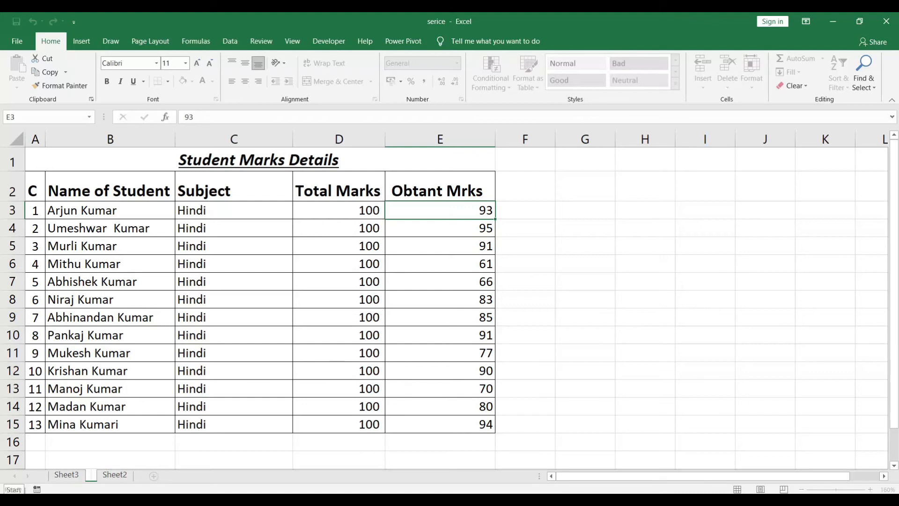
pyautogui.write('aa')
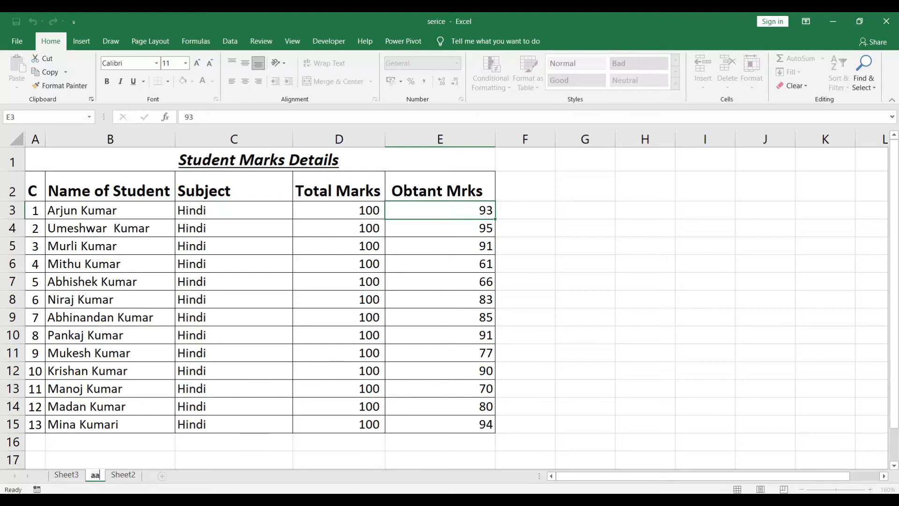
pyautogui.click(592, 322)
# Set the aa sheet's tab color to standard green, and check it by switching to Sheet2 and back.
pyautogui.click(751, 75)
pyautogui.moveTo(788, 260)
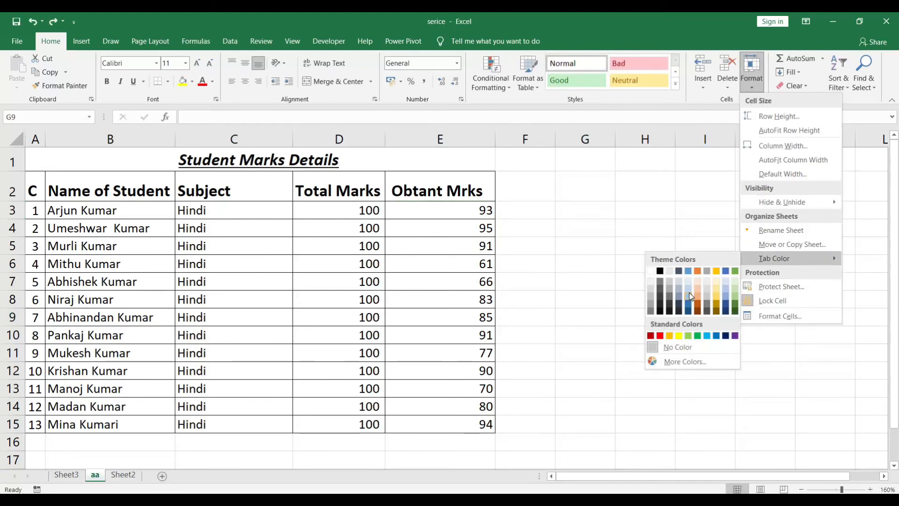
pyautogui.click(700, 339)
pyautogui.click(122, 475)
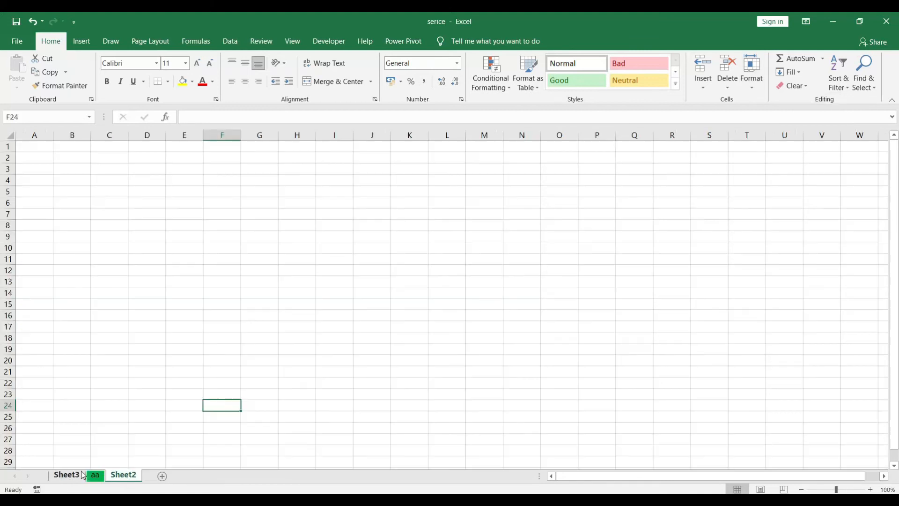
pyautogui.click(97, 475)
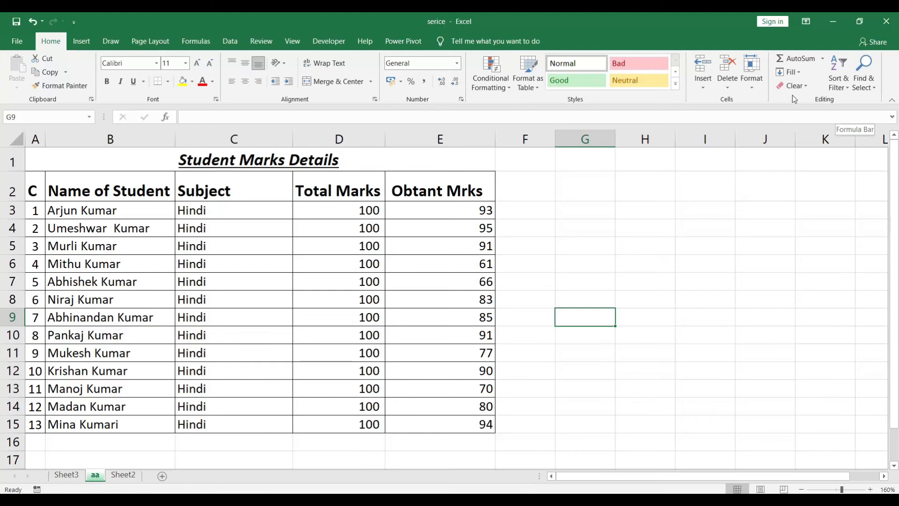
pyautogui.click(752, 75)
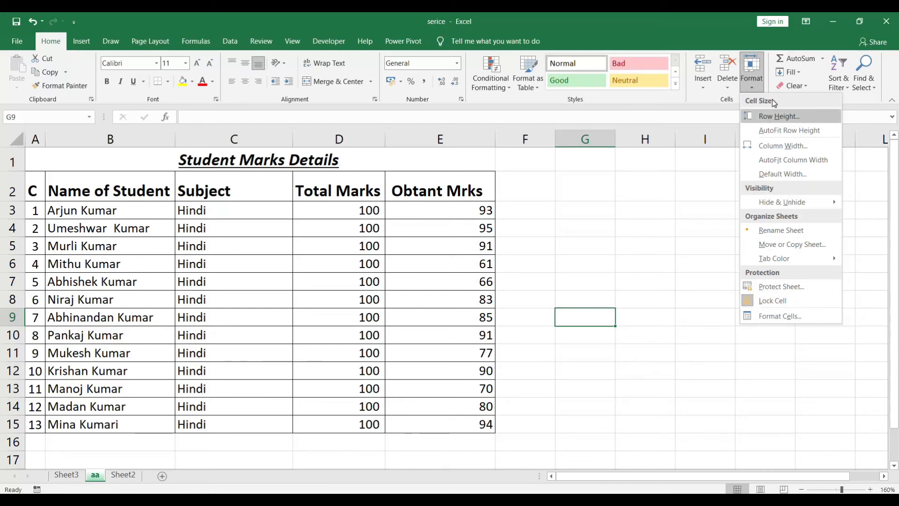
pyautogui.click(806, 56)
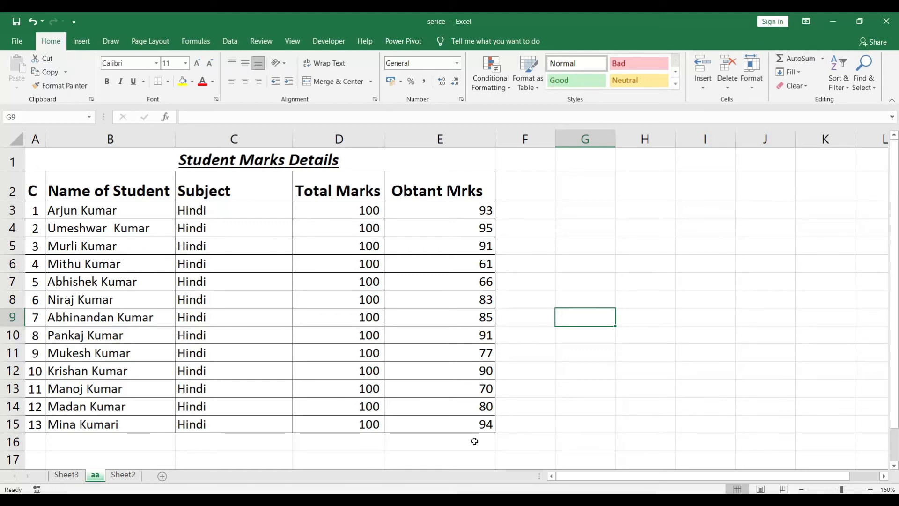
# Total the Obtant Mrks values E3:E15 in cell E16 with AutoSum.
pyautogui.click(451, 443)
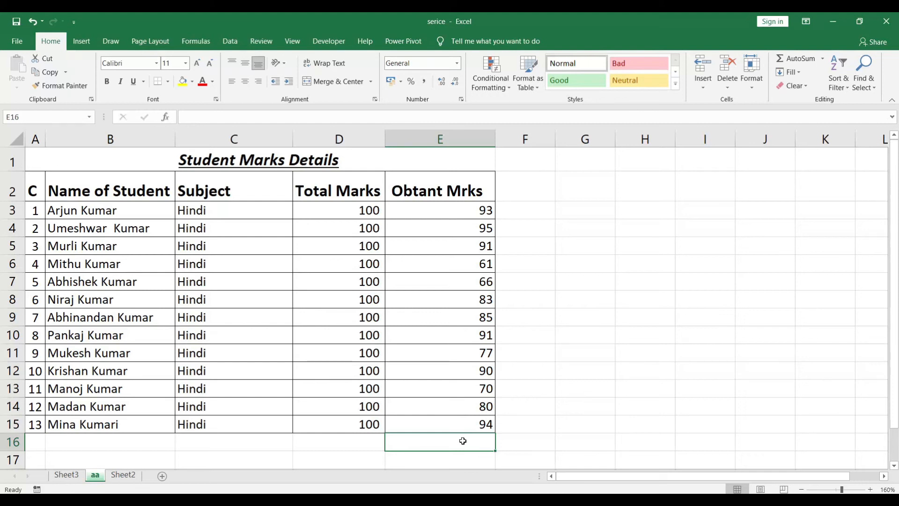
pyautogui.click(807, 58)
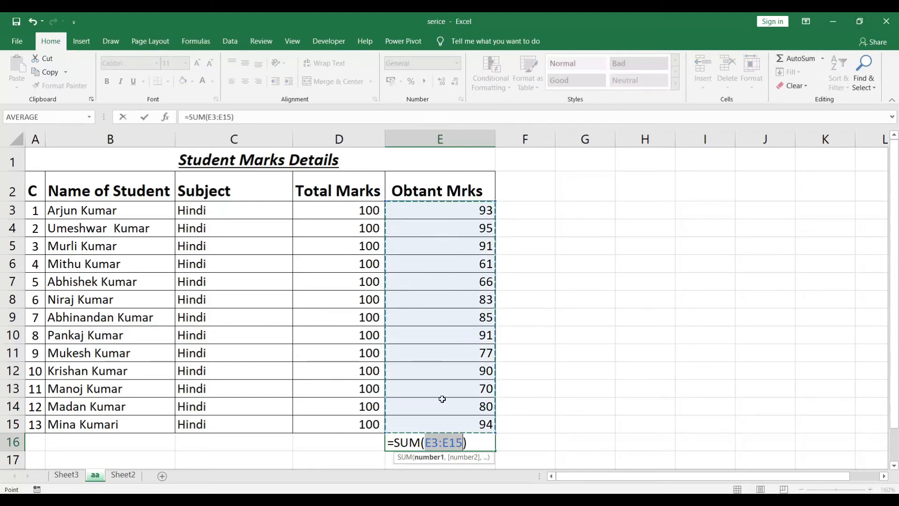
pyautogui.press('Return')
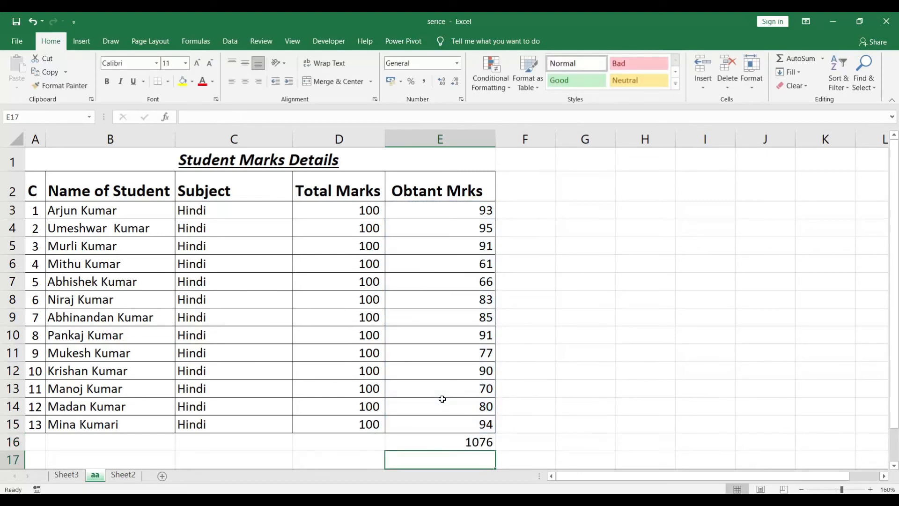
# Inspect the SUM formula in cell E16, and delete it from the cell.
pyautogui.click(469, 445)
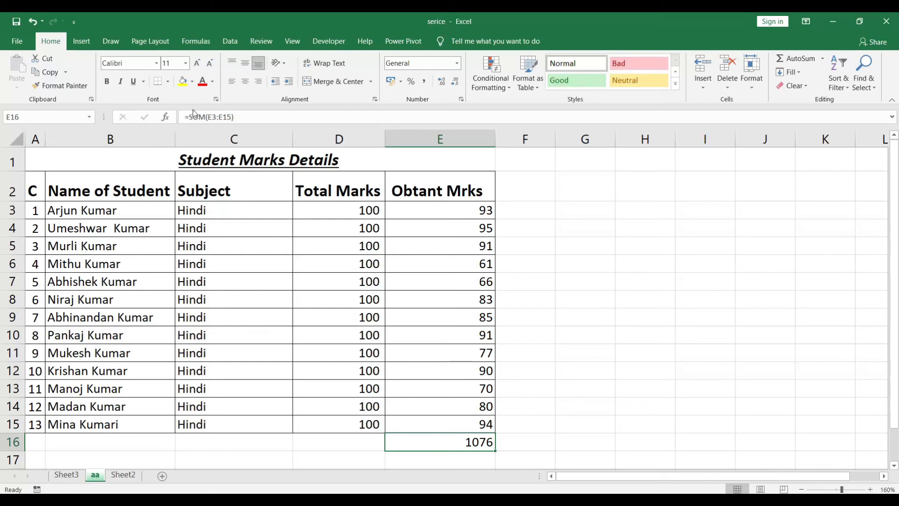
pyautogui.click(226, 119)
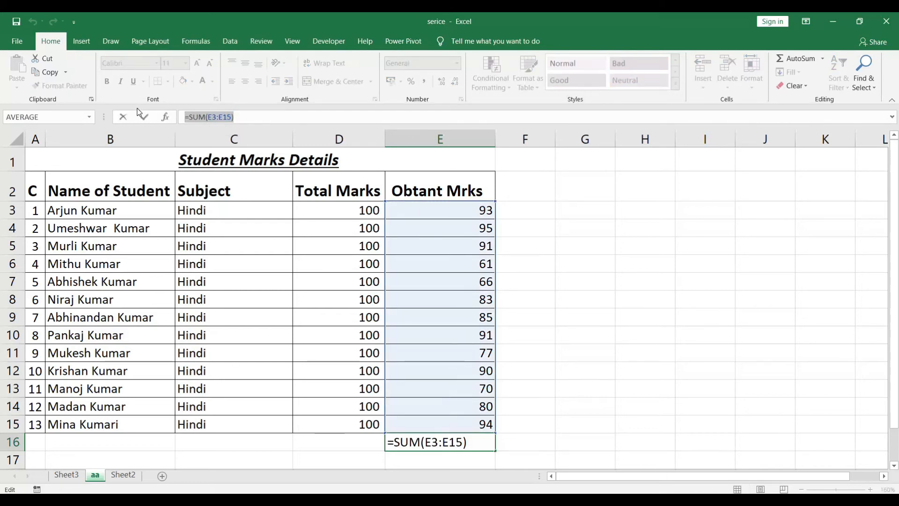
pyautogui.press('Return')
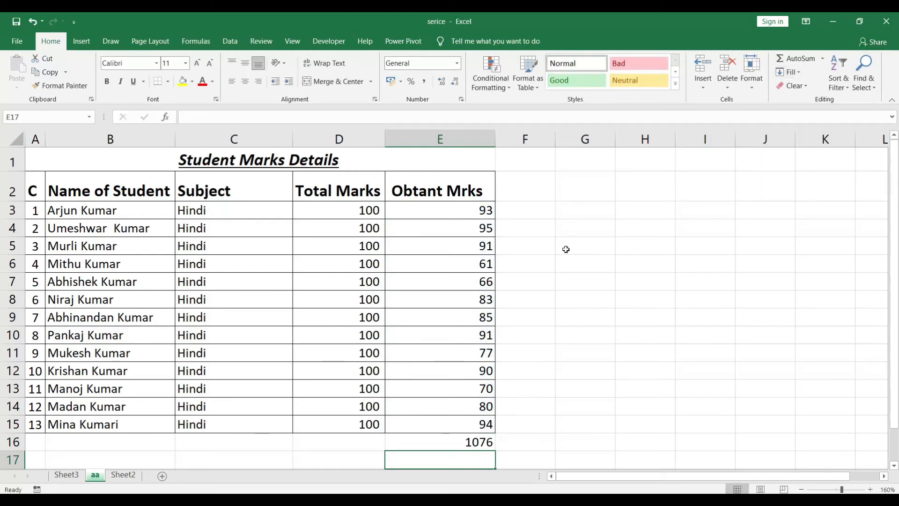
pyautogui.click(464, 447)
pyautogui.press('Delete')
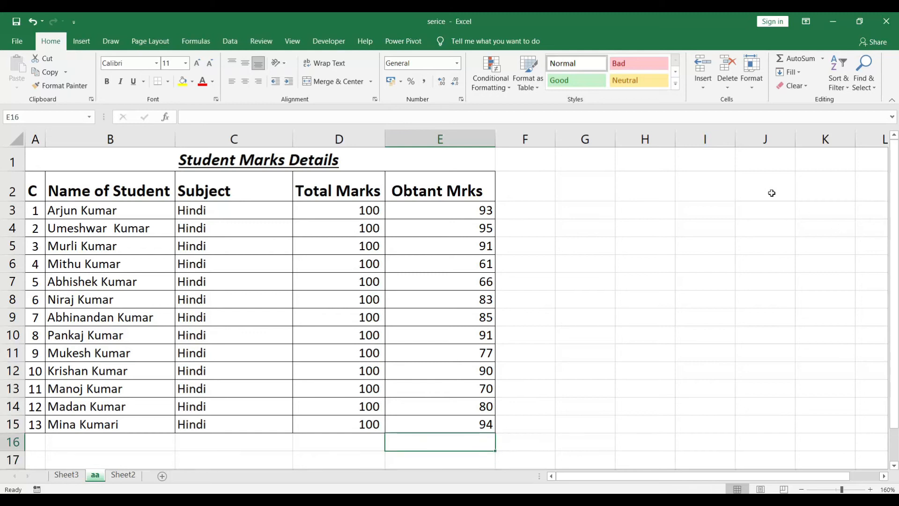
# Enter the number 12 in cell H4 beside the marks table.
pyautogui.click(792, 72)
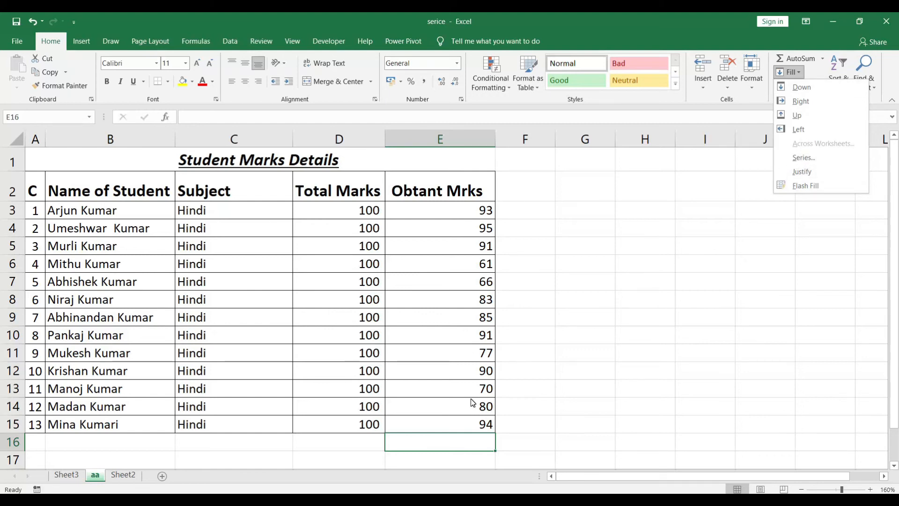
pyautogui.click(640, 219)
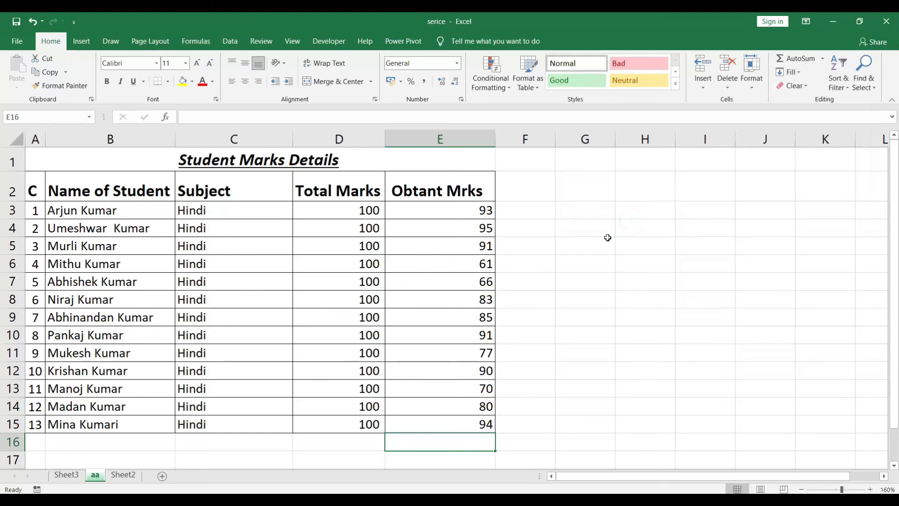
pyautogui.click(638, 224)
pyautogui.write('12')
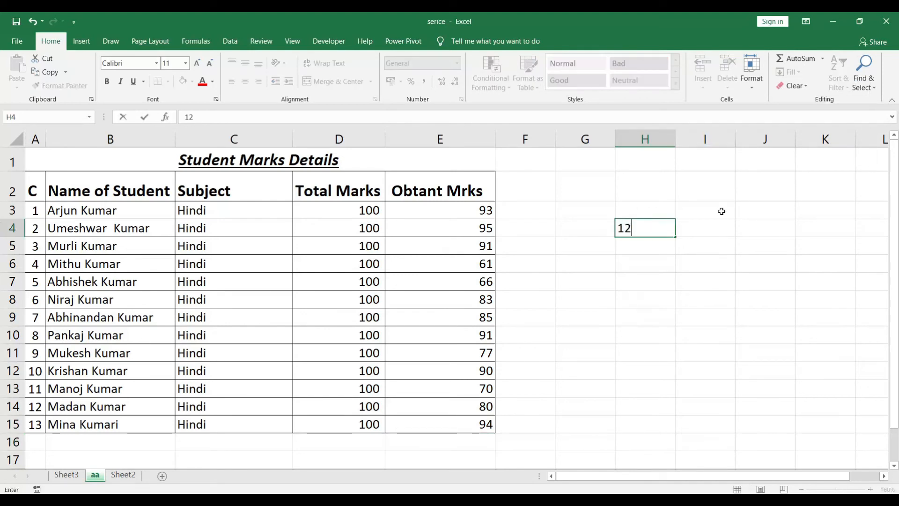
pyautogui.press('Return')
# Fill the value of H4 down into cell H5.
pyautogui.click(655, 233)
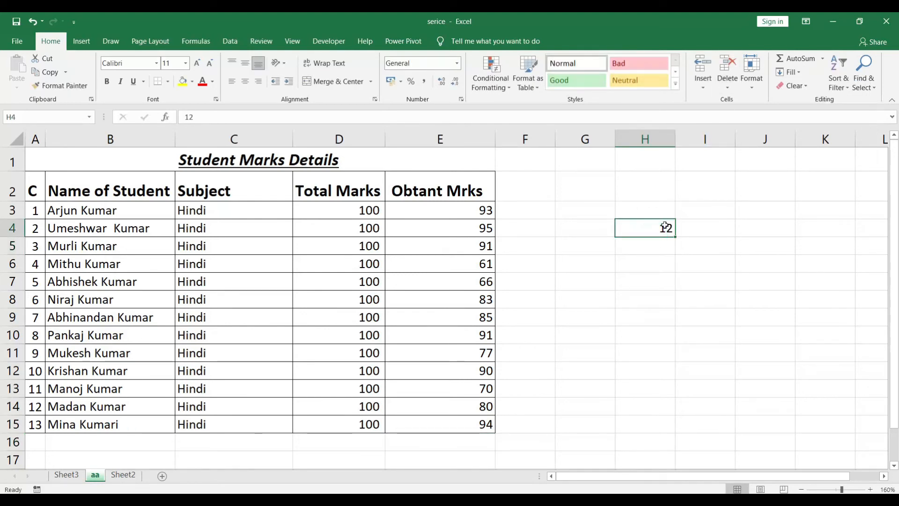
pyautogui.moveTo(658, 240); pyautogui.dragTo(665, 390)
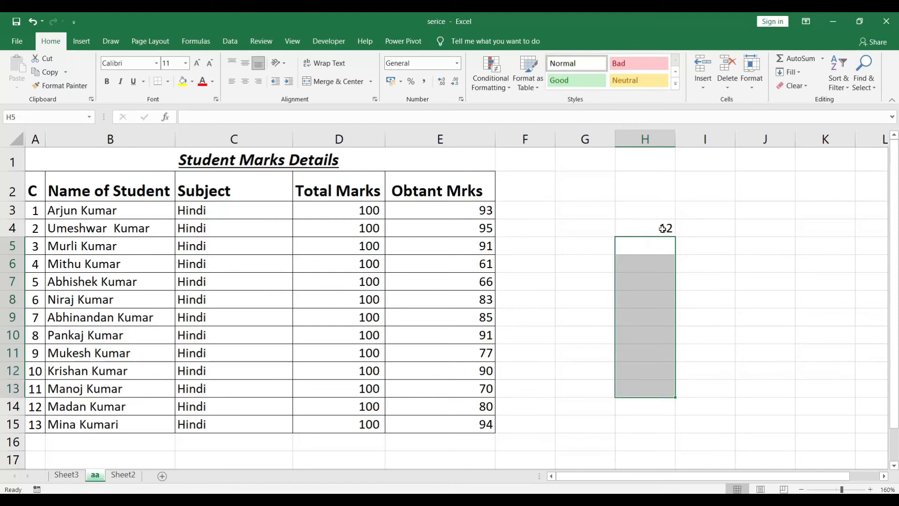
pyautogui.click(755, 232)
pyautogui.click(654, 243)
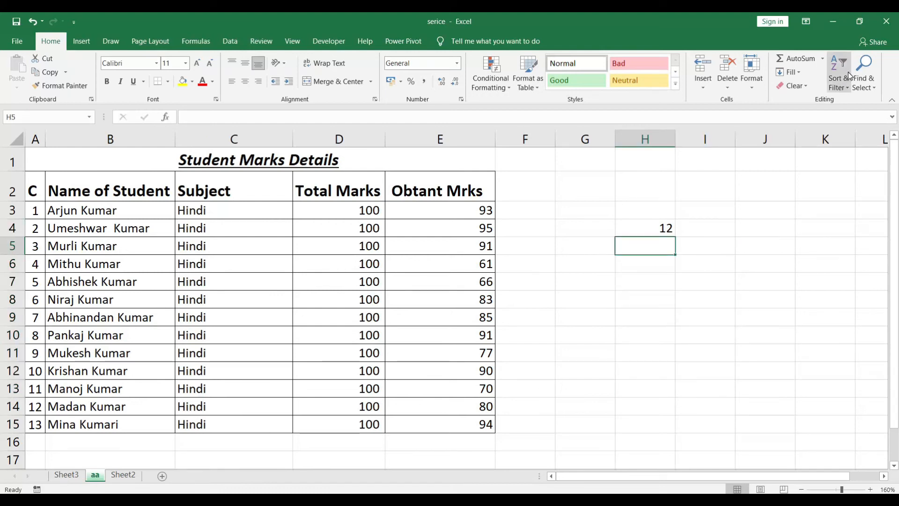
pyautogui.click(802, 71)
pyautogui.click(802, 88)
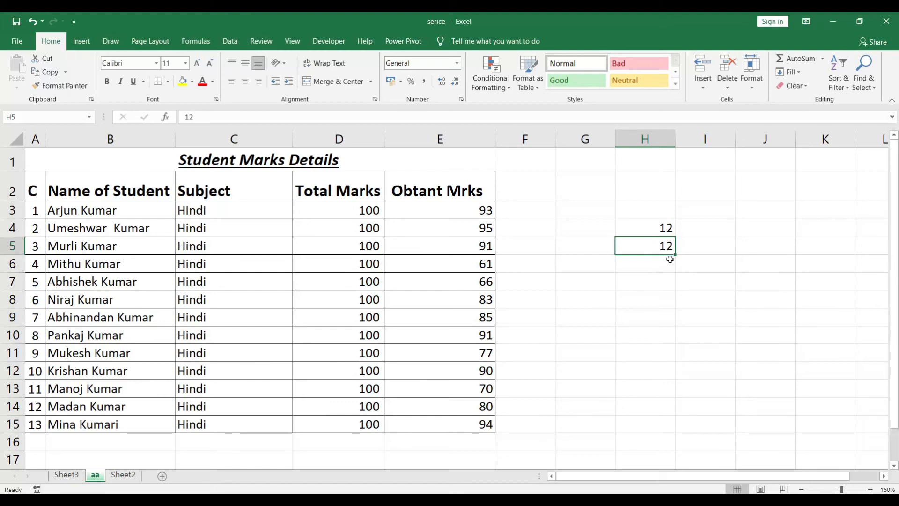
pyautogui.click(691, 262)
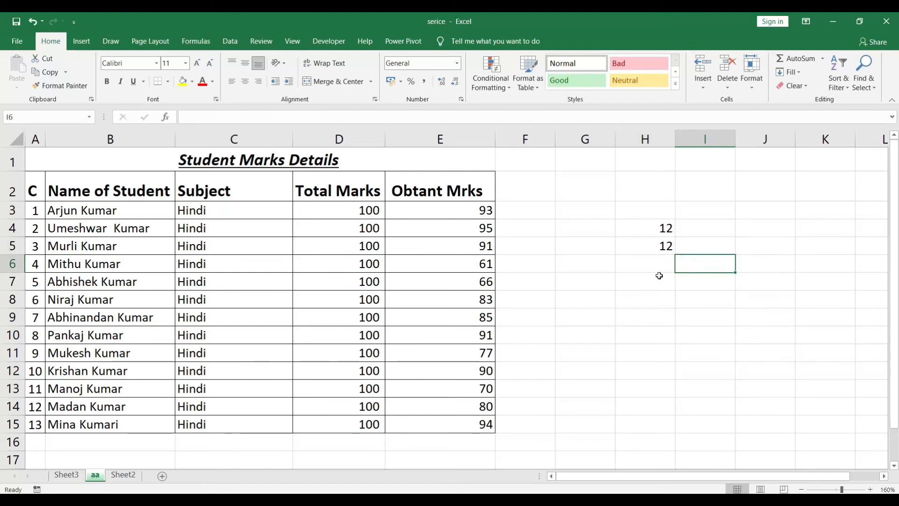
# Try to fill down the empty range H6:H11 without including a source cell.
pyautogui.moveTo(661, 263); pyautogui.dragTo(661, 355)
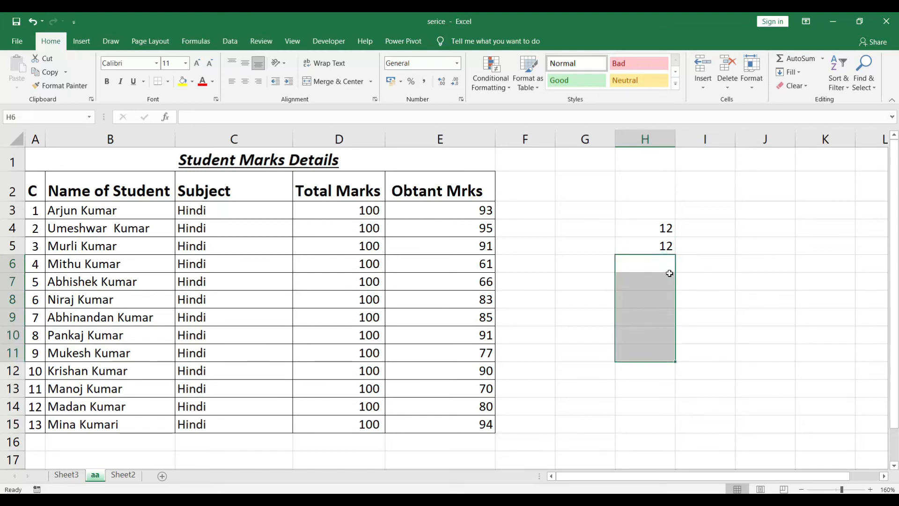
pyautogui.click(799, 77)
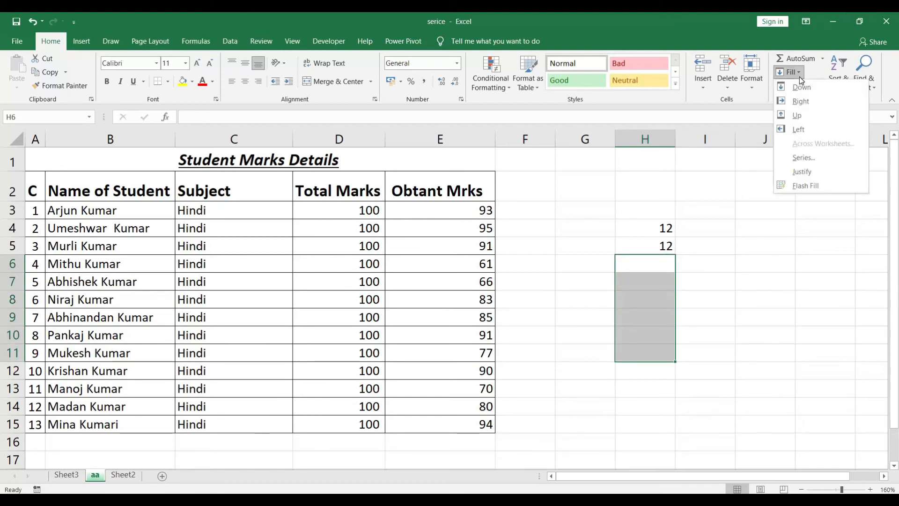
pyautogui.click(802, 85)
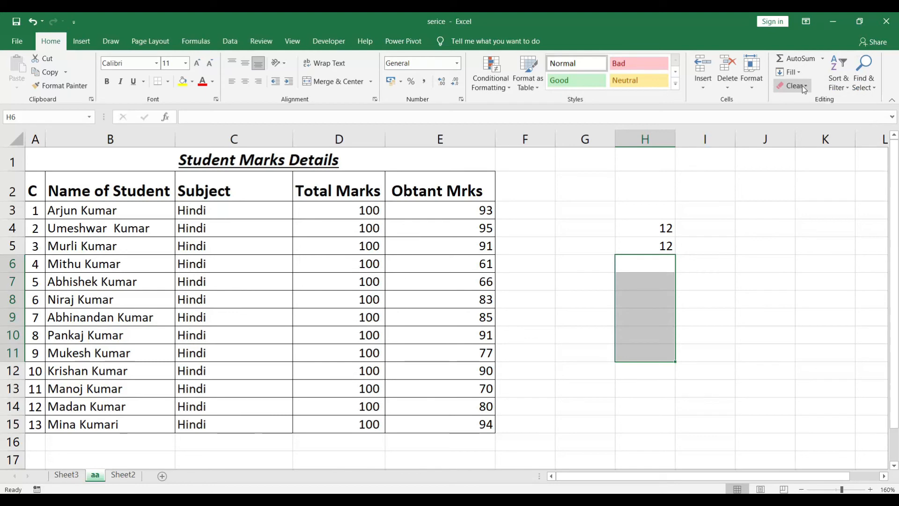
pyautogui.click(692, 248)
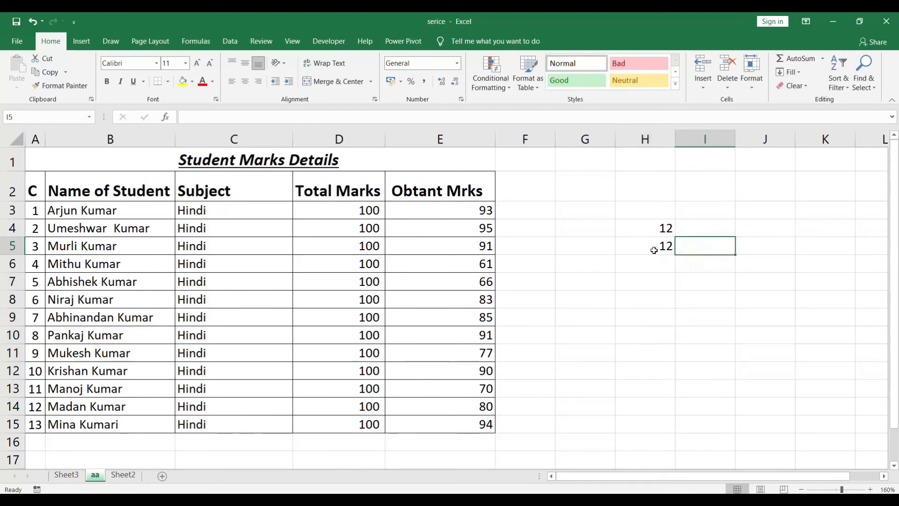
# Fill the value of H5 down through the range H5:H11.
pyautogui.moveTo(657, 246); pyautogui.dragTo(667, 358)
pyautogui.click(800, 72)
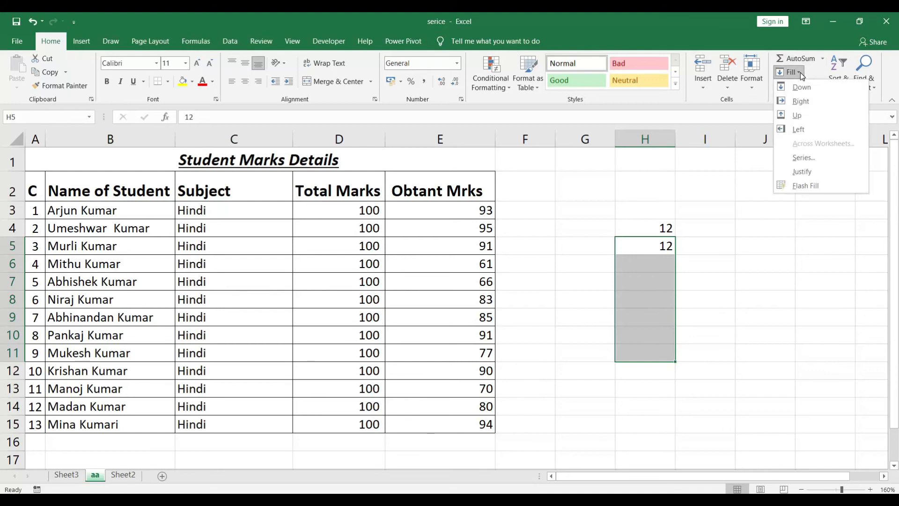
pyautogui.click(801, 87)
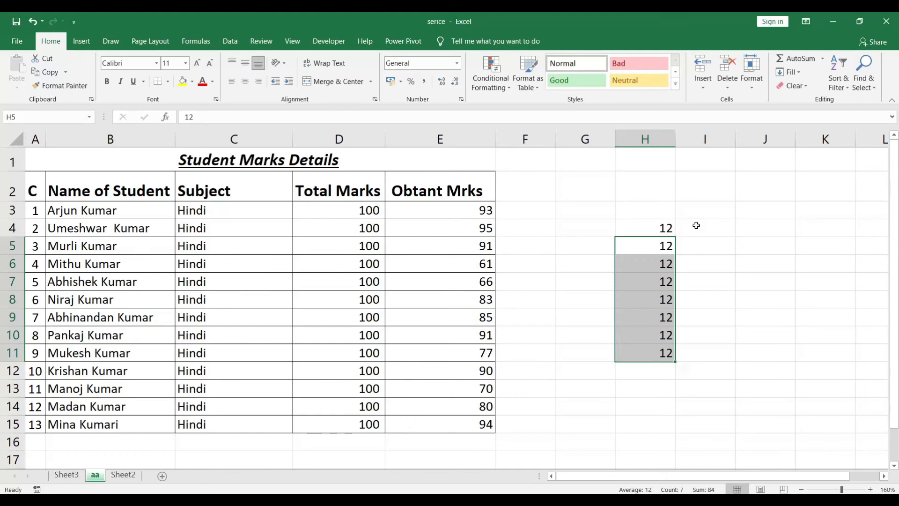
# Fill the value of H4 right into cell I4.
pyautogui.click(667, 227)
pyautogui.click(681, 226)
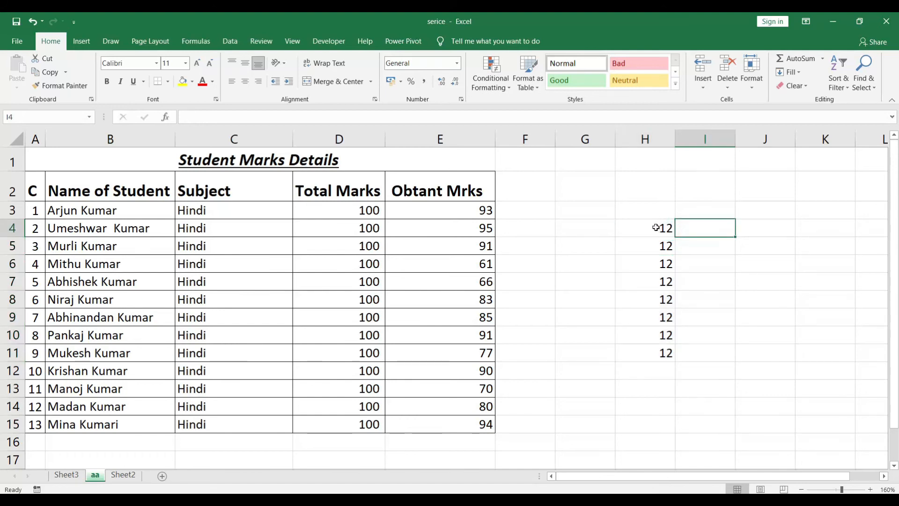
pyautogui.click(796, 77)
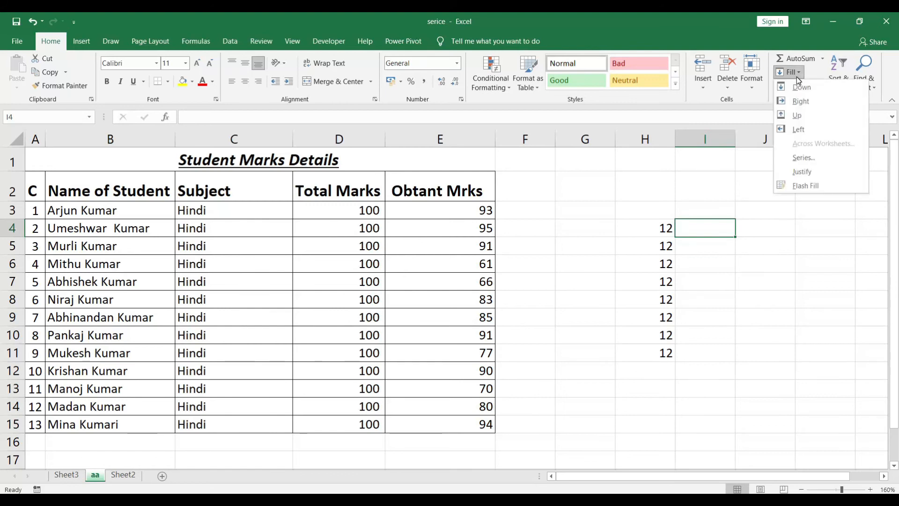
pyautogui.click(803, 99)
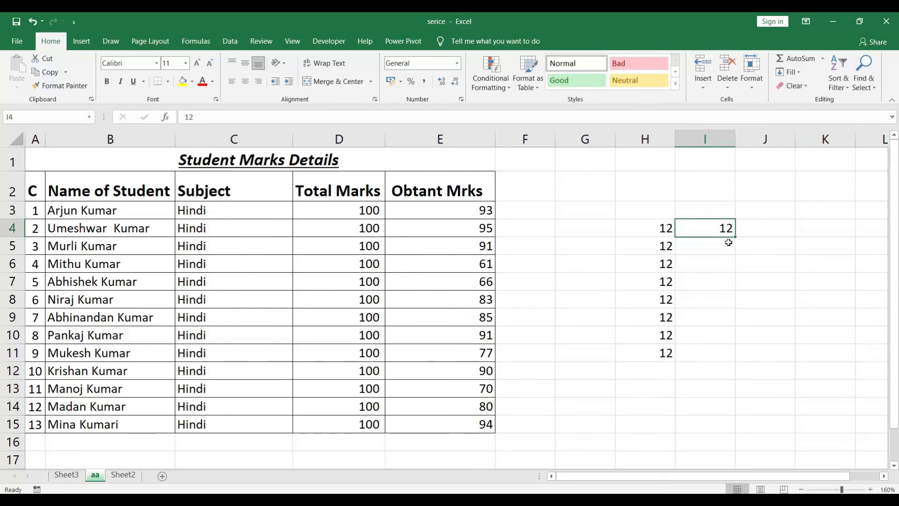
# Try to fill right across the empty cells J4:K4 without including a source cell.
pyautogui.moveTo(761, 227); pyautogui.dragTo(831, 227)
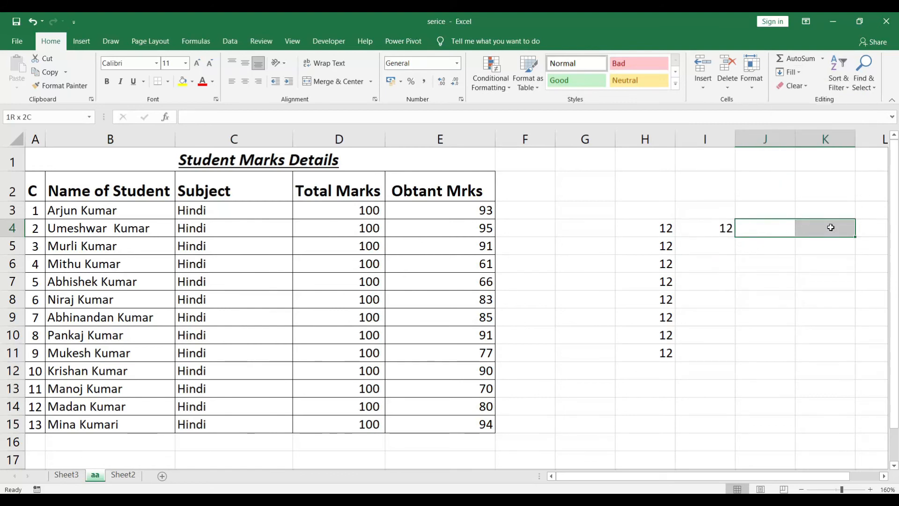
pyautogui.click(790, 72)
pyautogui.click(809, 101)
# Fill the value of I4 right across the range I4:K4.
pyautogui.click(720, 229)
pyautogui.moveTo(731, 229); pyautogui.dragTo(820, 225)
pyautogui.click(797, 73)
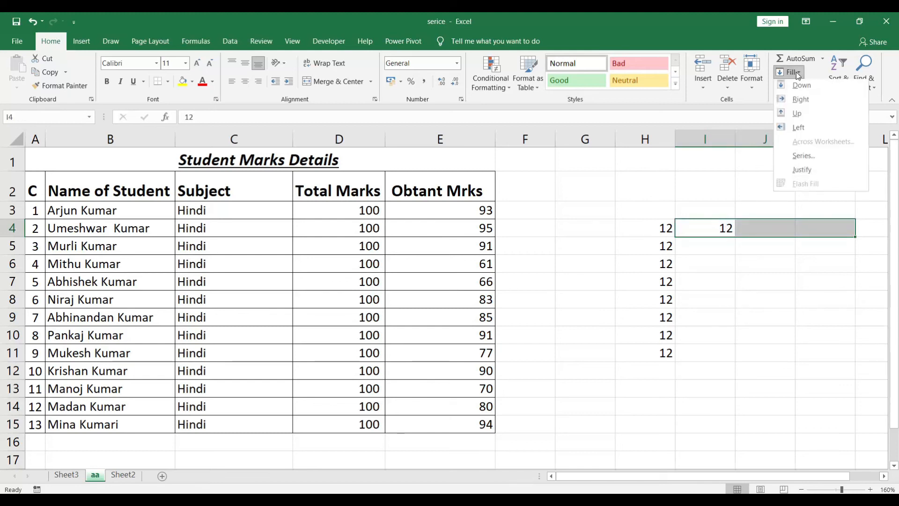
pyautogui.click(809, 99)
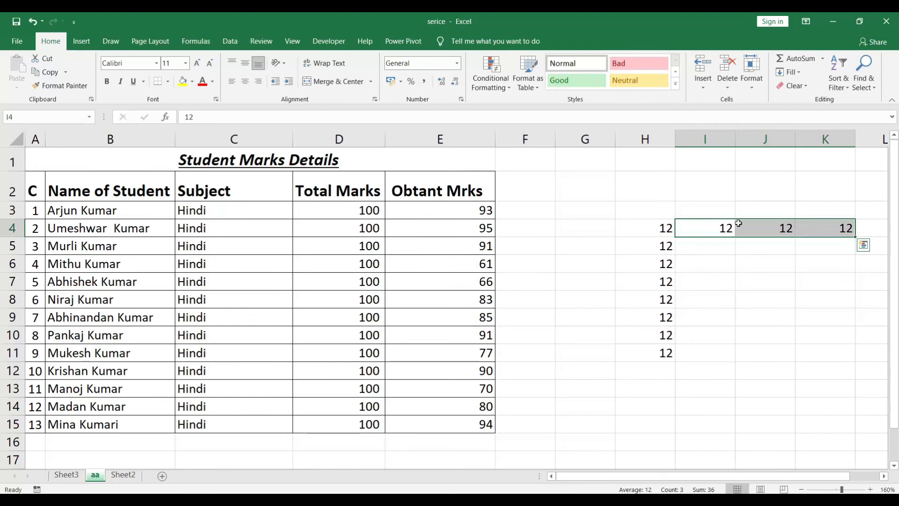
# Fill the values of I4:K4 down into the range I5:K5.
pyautogui.moveTo(713, 245); pyautogui.dragTo(815, 244)
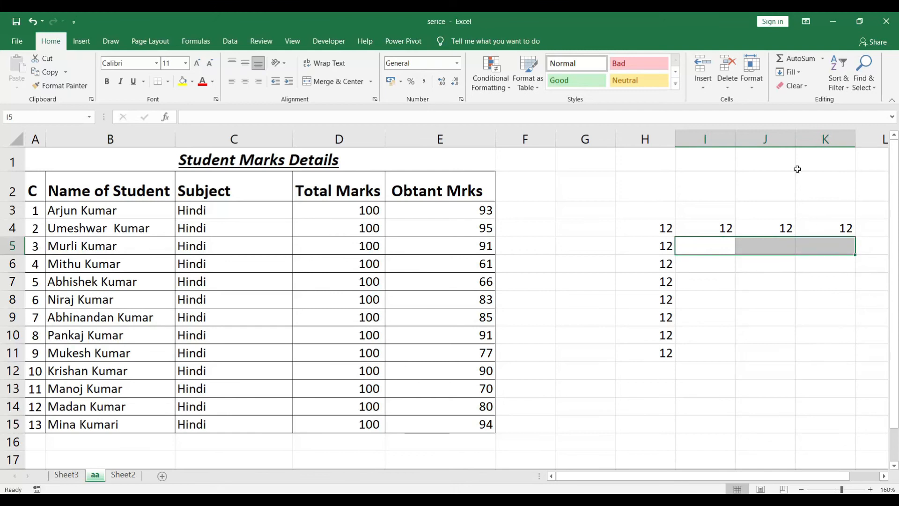
pyautogui.click(801, 72)
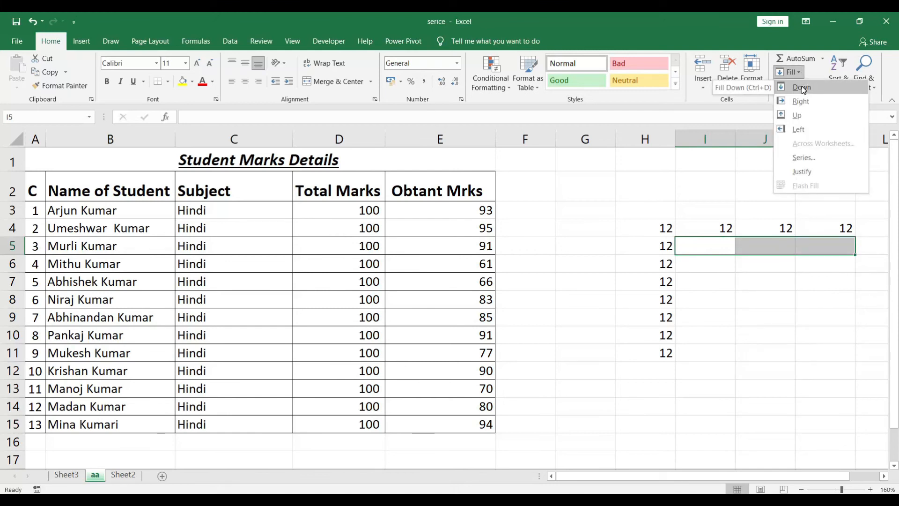
pyautogui.click(803, 88)
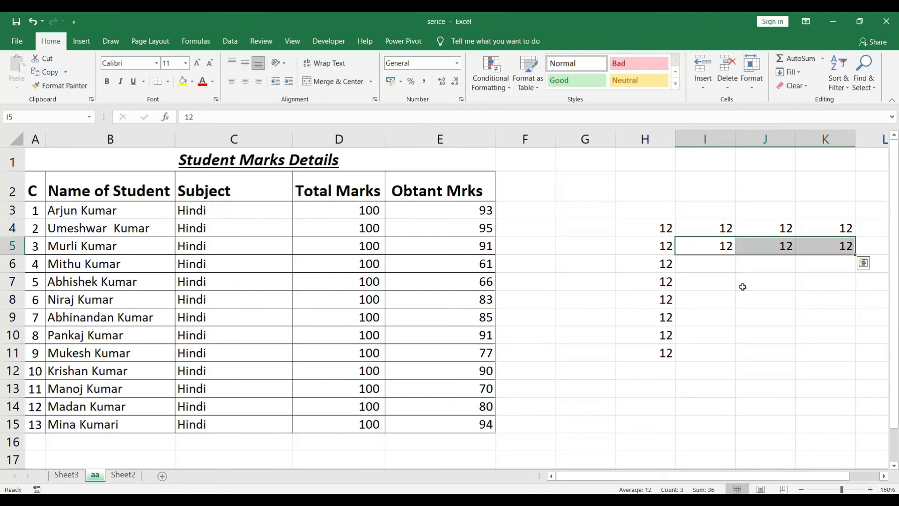
# Try to fill the empty range I6:K6 with Fill Up.
pyautogui.moveTo(716, 260); pyautogui.dragTo(825, 260)
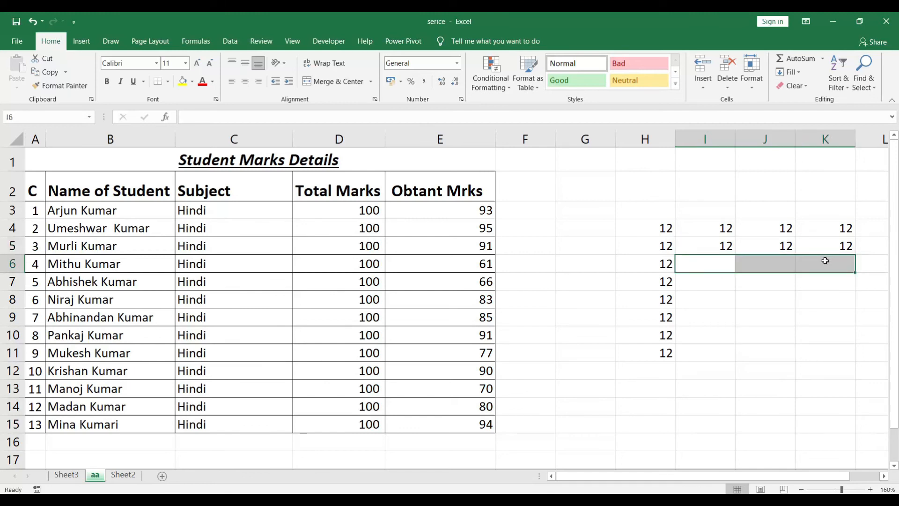
pyautogui.click(802, 73)
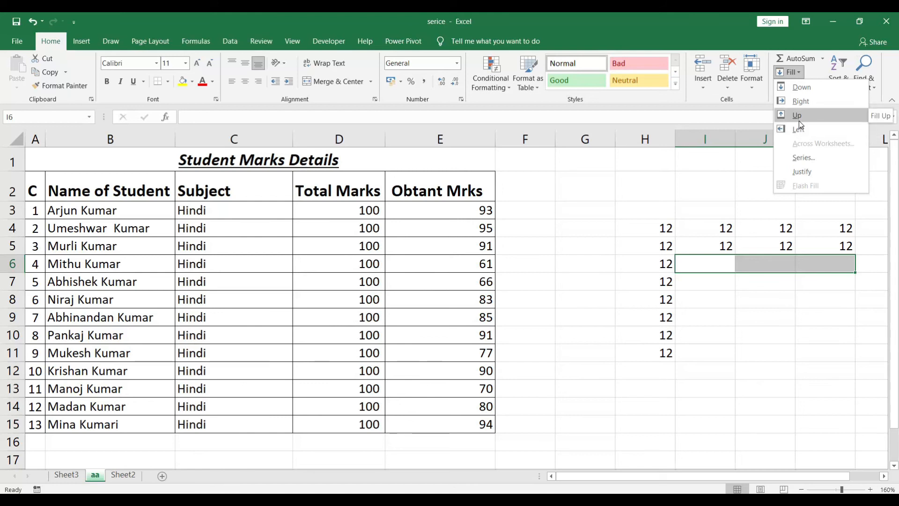
pyautogui.click(799, 121)
# Fill the values of I5:K5 down through the range I5:K11.
pyautogui.moveTo(717, 241); pyautogui.dragTo(819, 328)
pyautogui.click(800, 73)
pyautogui.click(807, 88)
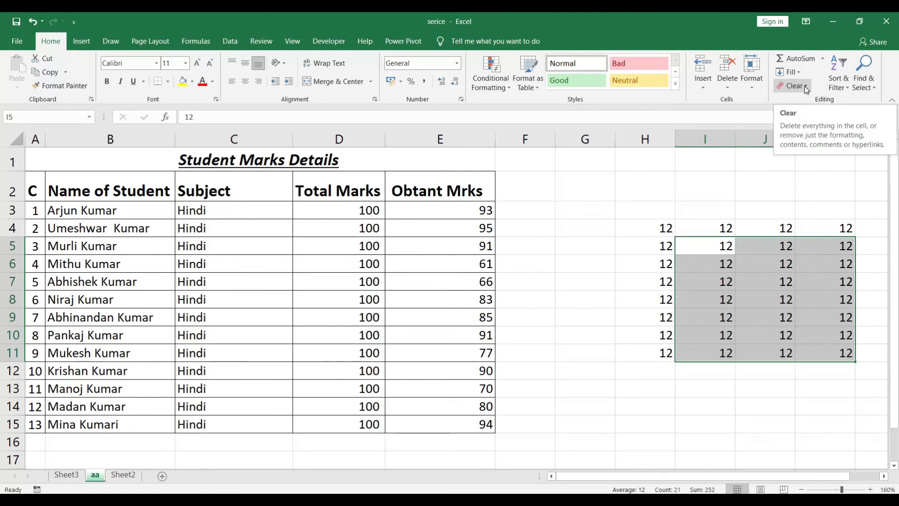
pyautogui.click(764, 270)
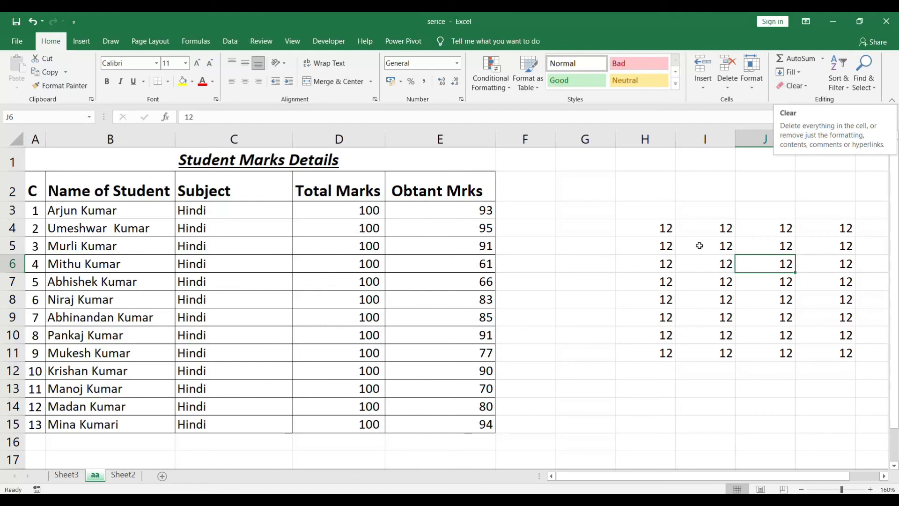
# Clear everything from the range H4:H11.
pyautogui.moveTo(648, 228); pyautogui.dragTo(666, 353)
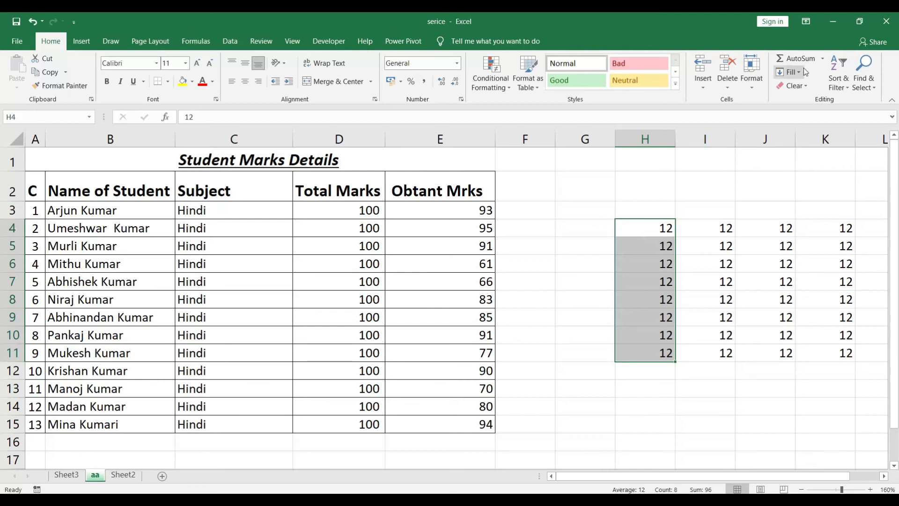
pyautogui.click(796, 85)
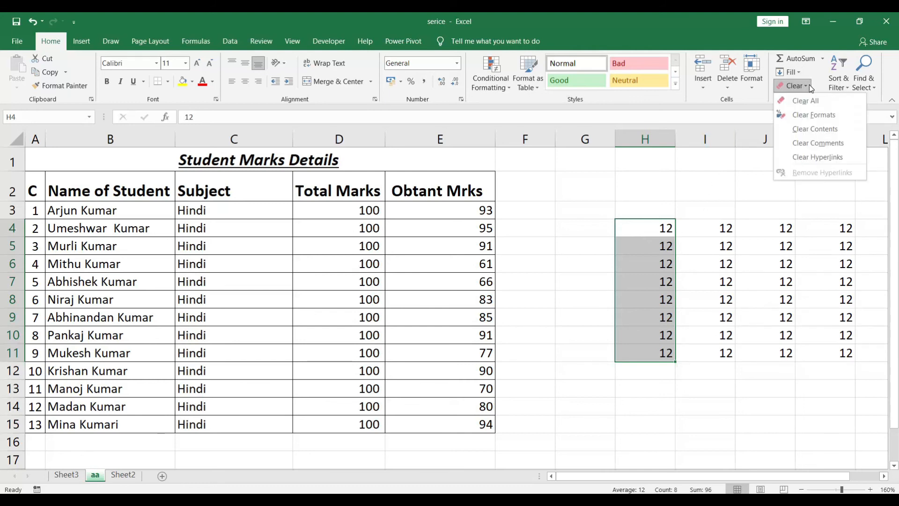
pyautogui.click(797, 103)
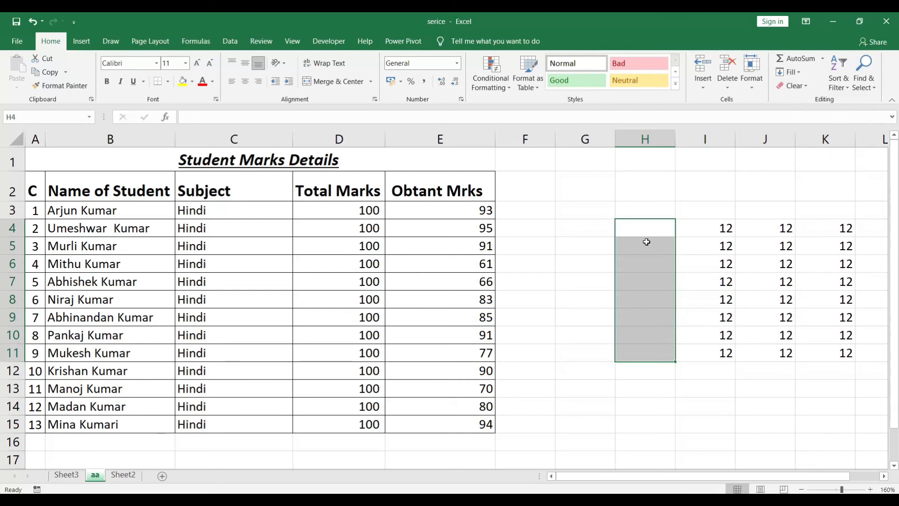
pyautogui.click(806, 89)
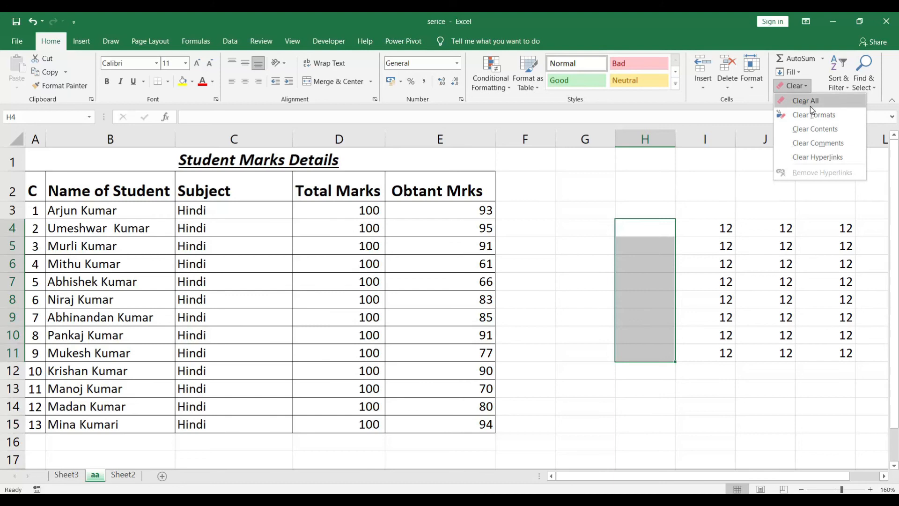
# Give the cells H4:H10 a yellow fill and enter 4985 in all of them at once.
pyautogui.click(665, 227)
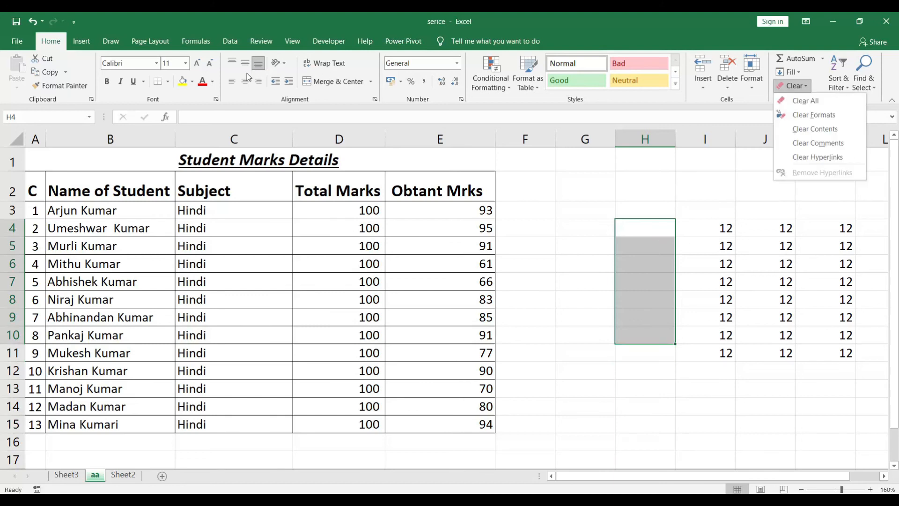
pyautogui.click(183, 81)
pyautogui.click(640, 215)
pyautogui.moveTo(638, 227); pyautogui.dragTo(647, 339)
pyautogui.write('4985')
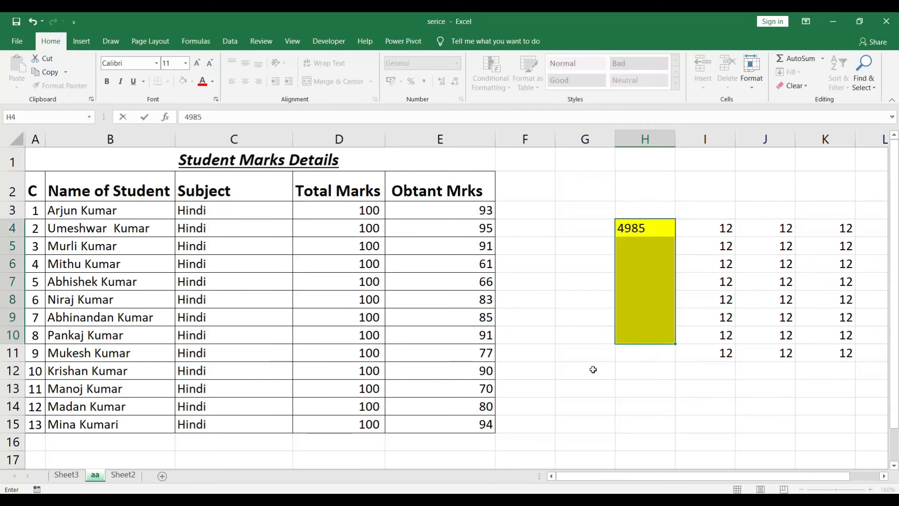
pyautogui.hotkey('ctrl', 'Return')
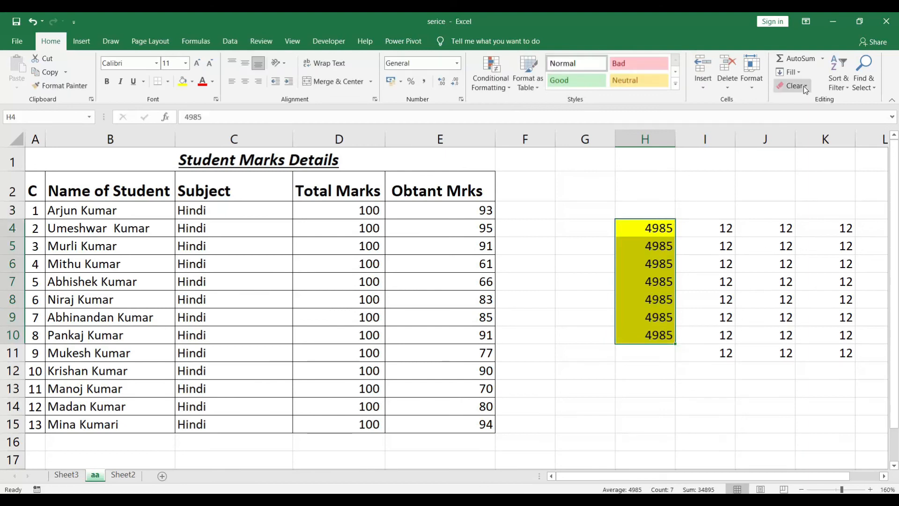
# Clear only the formats of the yellow cells H4:H10.
pyautogui.click(628, 280)
pyautogui.moveTo(643, 228); pyautogui.dragTo(649, 335)
pyautogui.click(806, 86)
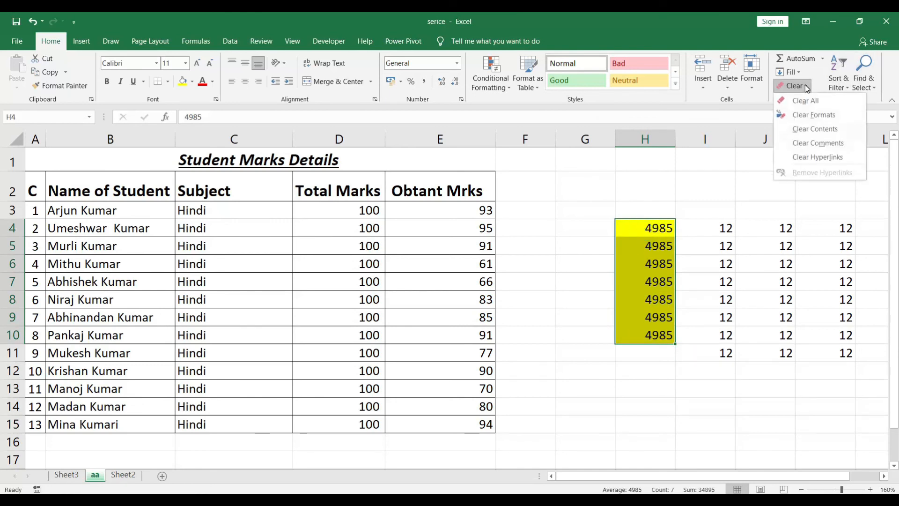
pyautogui.click(814, 113)
pyautogui.click(641, 285)
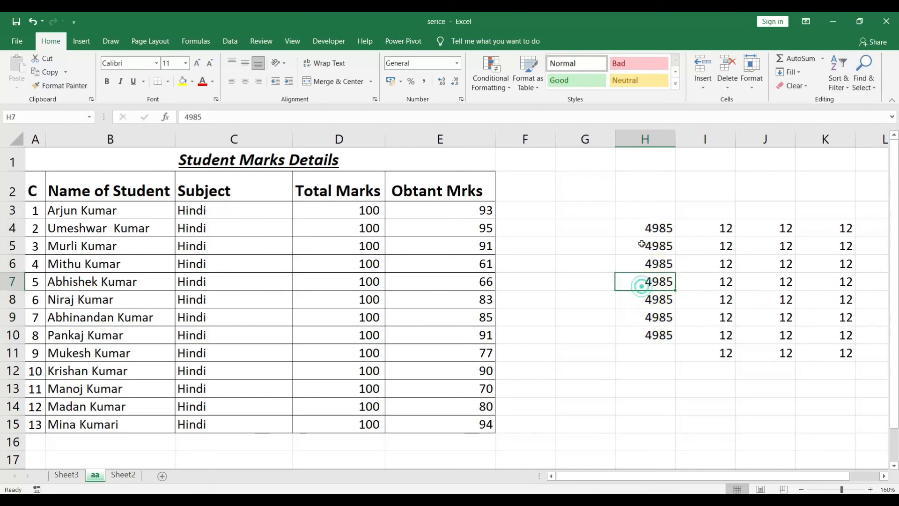
# Undo the clearing of formats on H4:H10.
pyautogui.moveTo(640, 223); pyautogui.dragTo(646, 334)
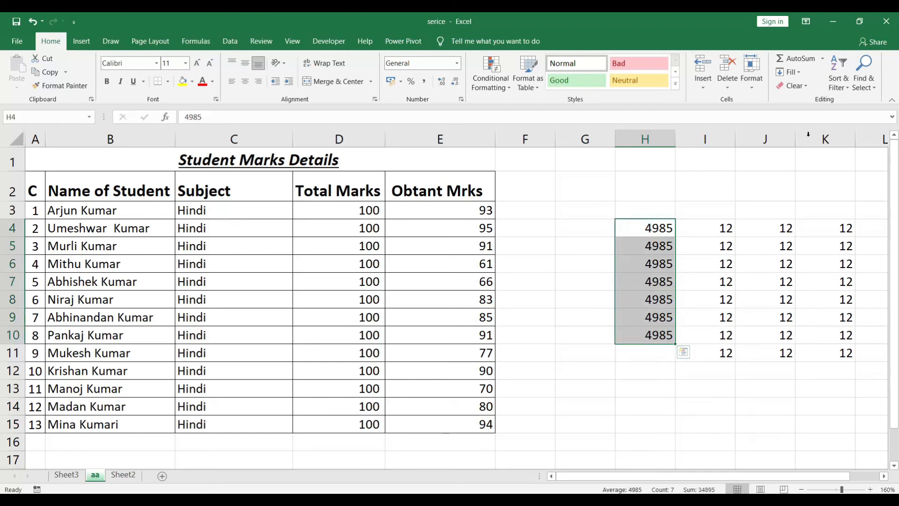
pyautogui.click(802, 88)
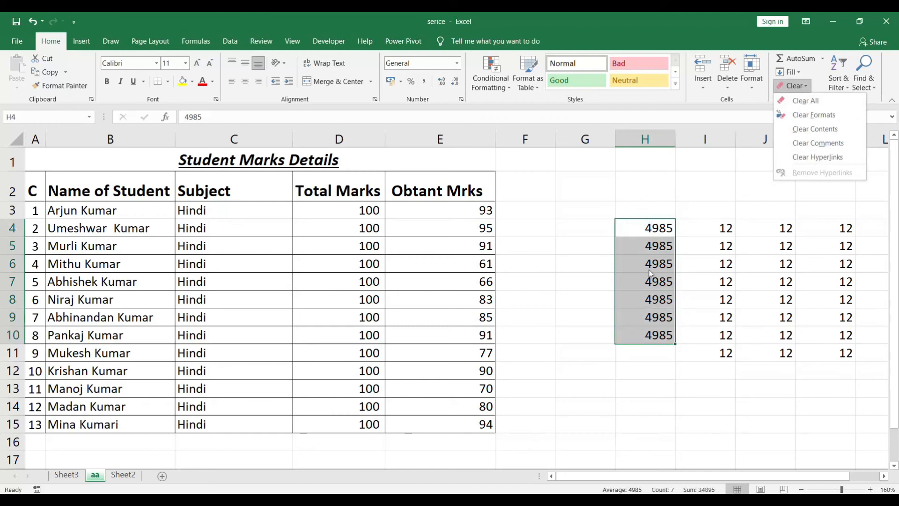
pyautogui.press('Escape')
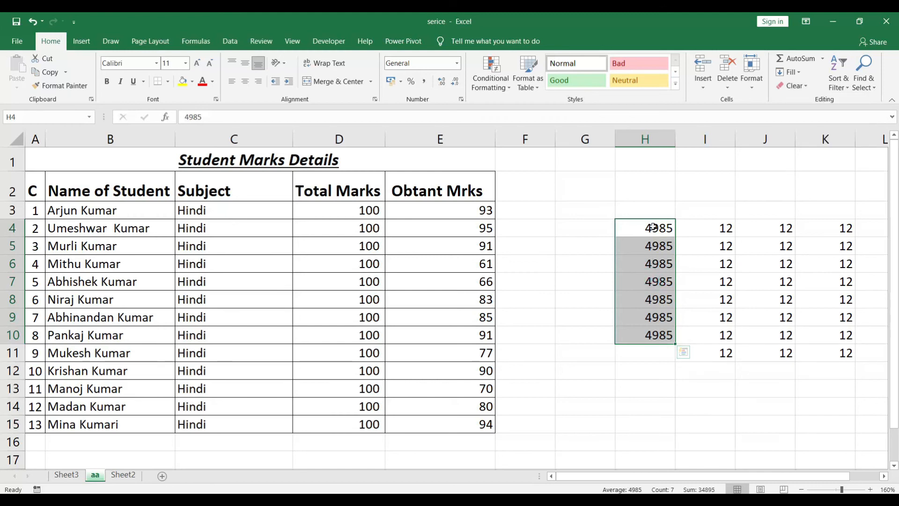
pyautogui.hotkey('ctrl', 'z')
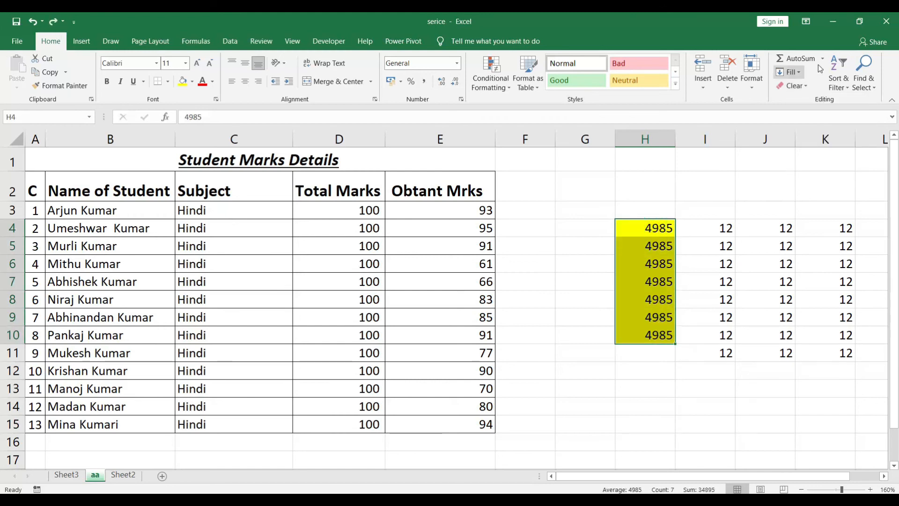
# Clear only the contents of H4:H10, then undo that clearing.
pyautogui.click(804, 88)
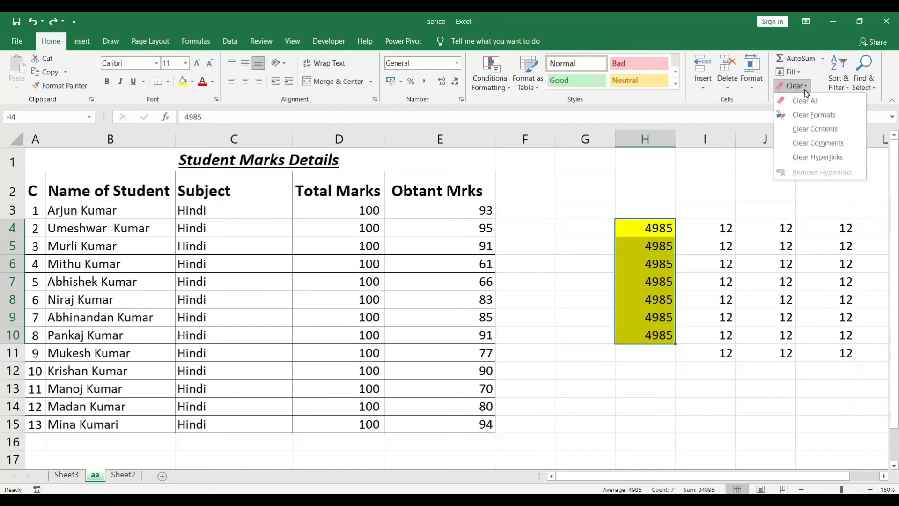
pyautogui.click(811, 130)
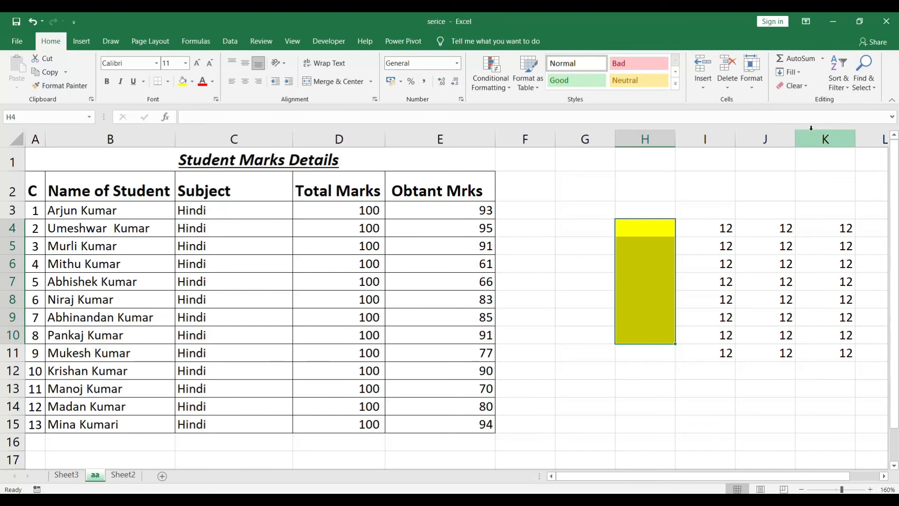
pyautogui.hotkey('ctrl', 'z')
# Clear both the values and the yellow formatting from H4:H10 with Clear All.
pyautogui.click(803, 88)
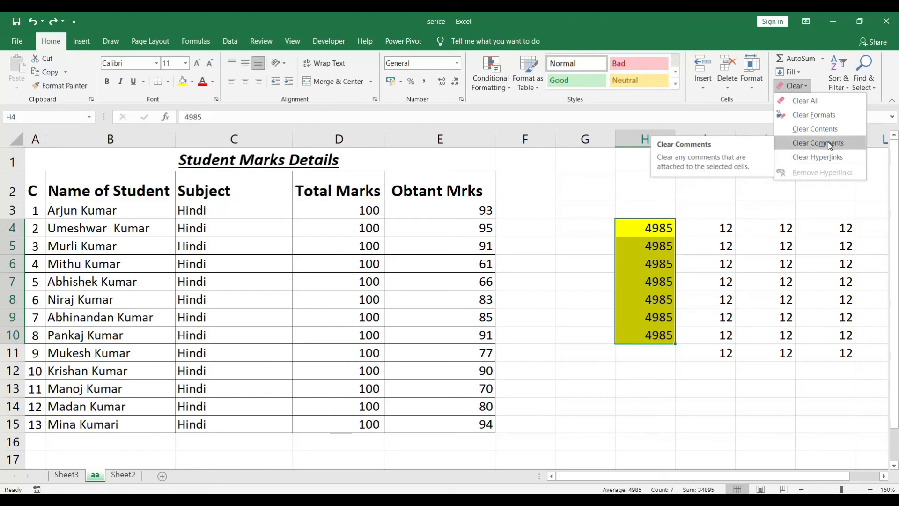
pyautogui.click(656, 233)
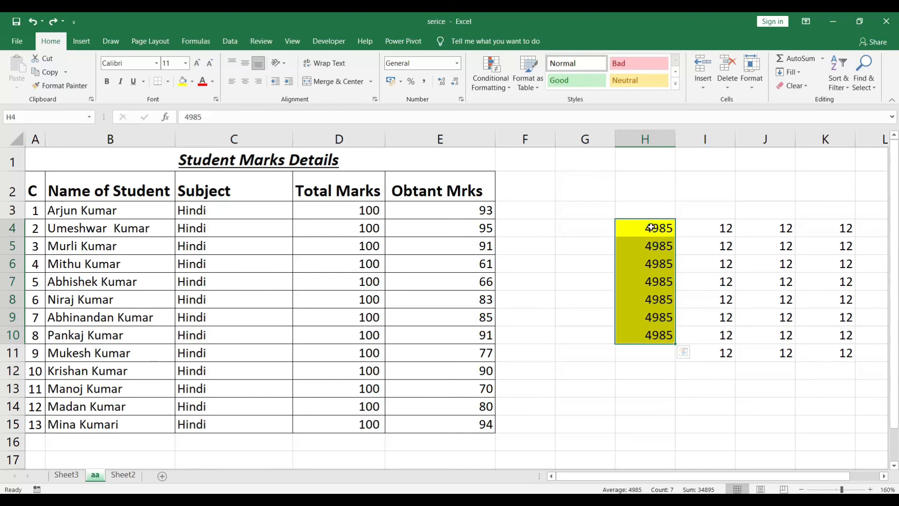
pyautogui.click(800, 86)
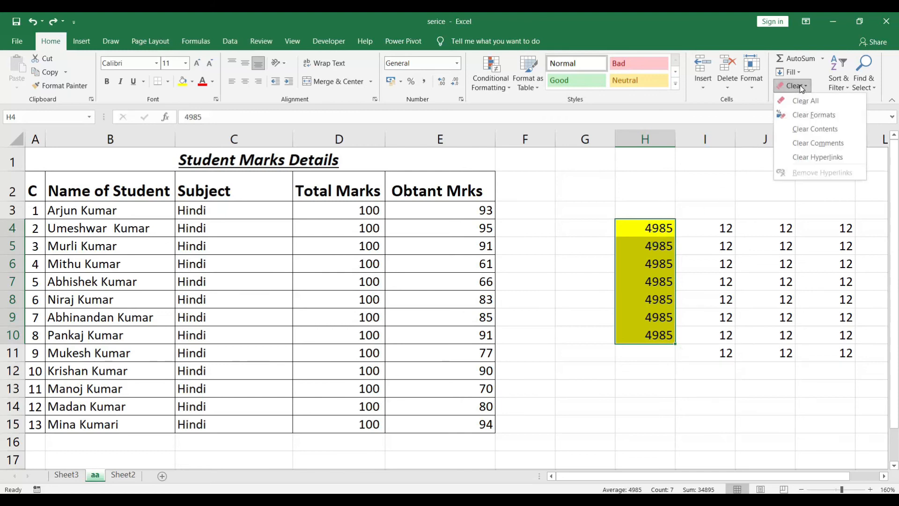
pyautogui.click(804, 100)
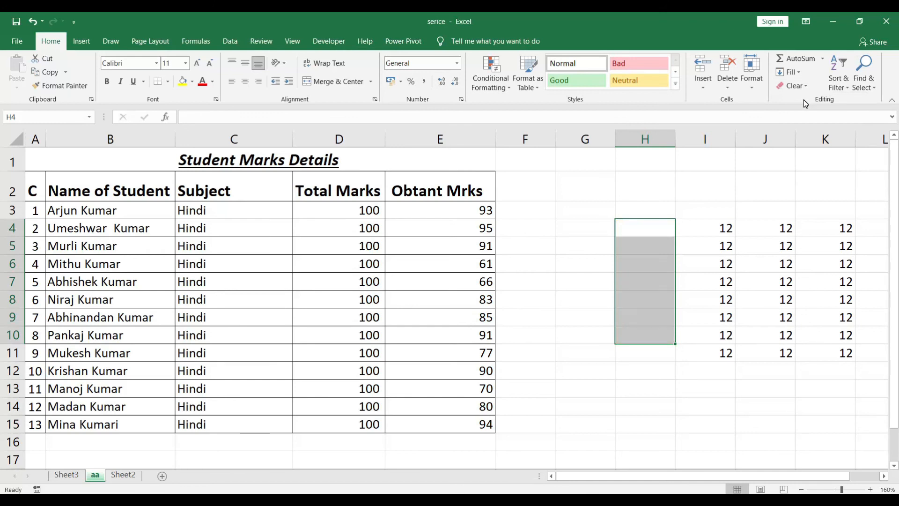
pyautogui.click(658, 228)
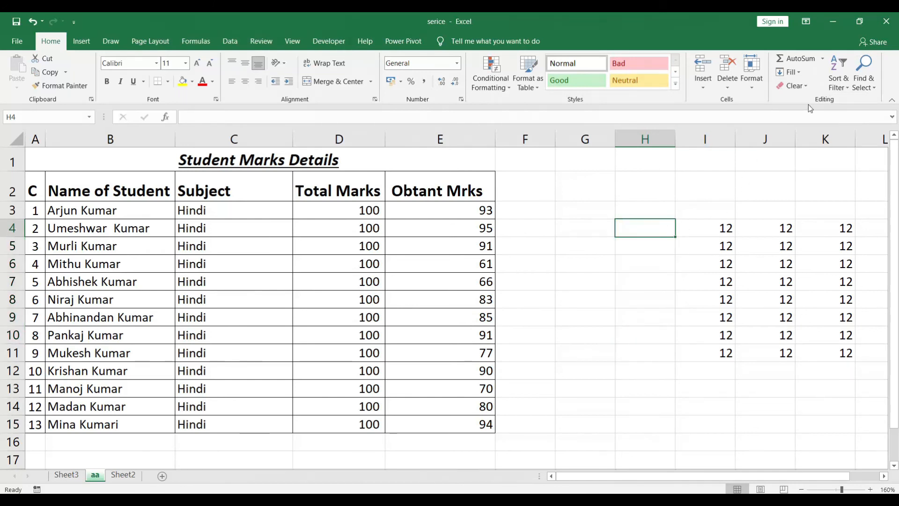
pyautogui.click(841, 86)
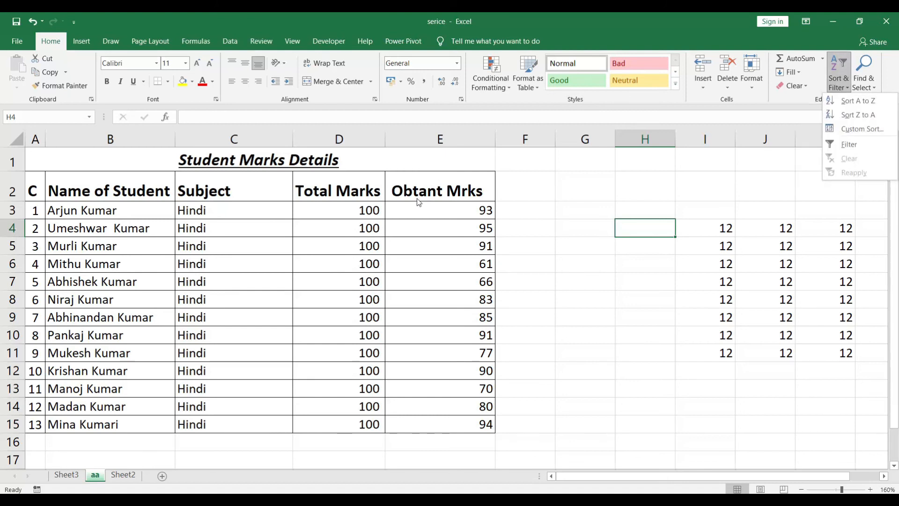
pyautogui.click(393, 211)
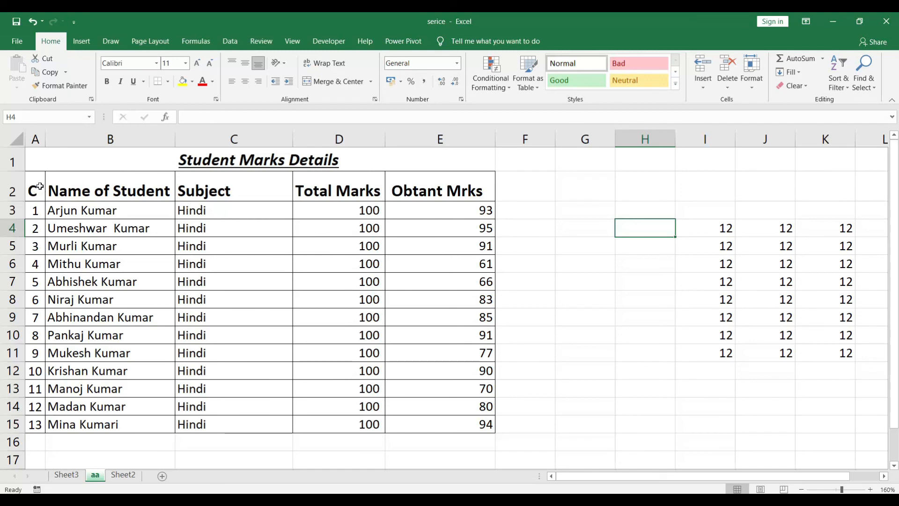
pyautogui.moveTo(34, 189); pyautogui.dragTo(435, 423)
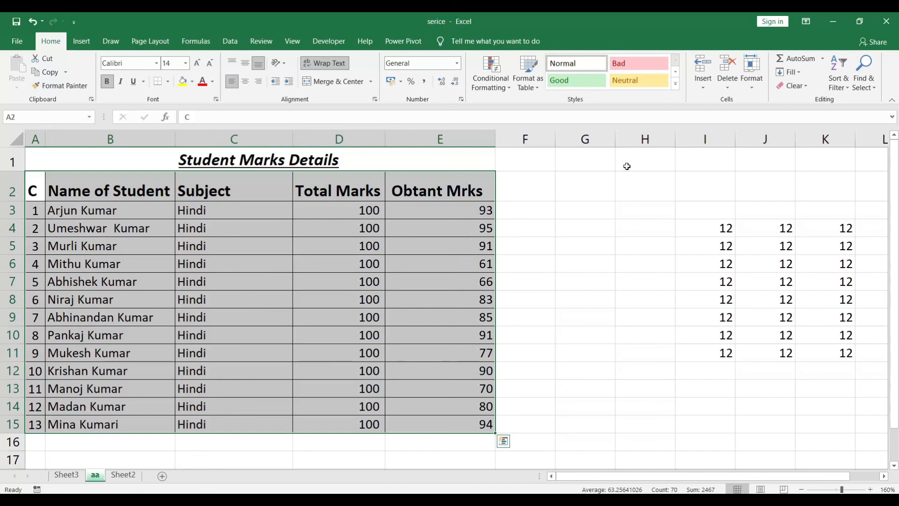
pyautogui.click(837, 87)
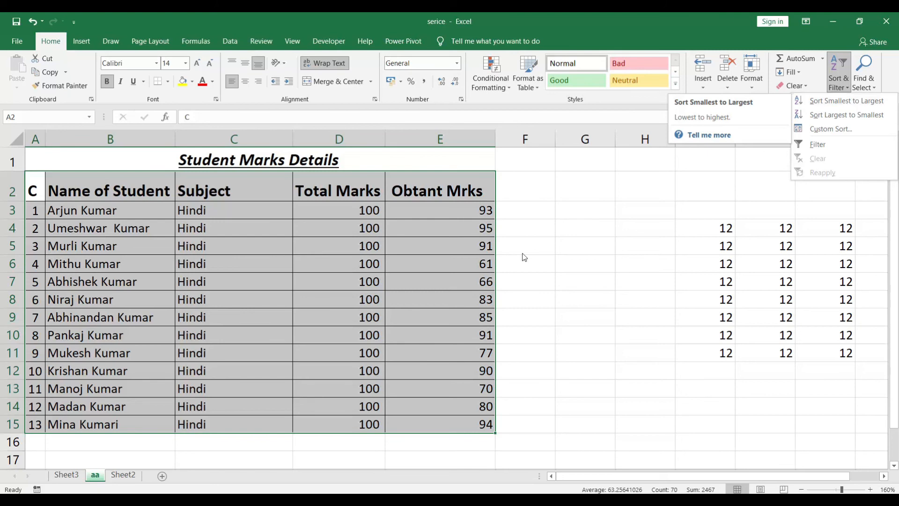
# Sort the Obtant Mrks column E2:E15 from smallest to largest, expanding the selection to the neighbouring table data.
pyautogui.click(421, 195)
pyautogui.click(429, 191)
pyautogui.moveTo(429, 191); pyautogui.dragTo(426, 420)
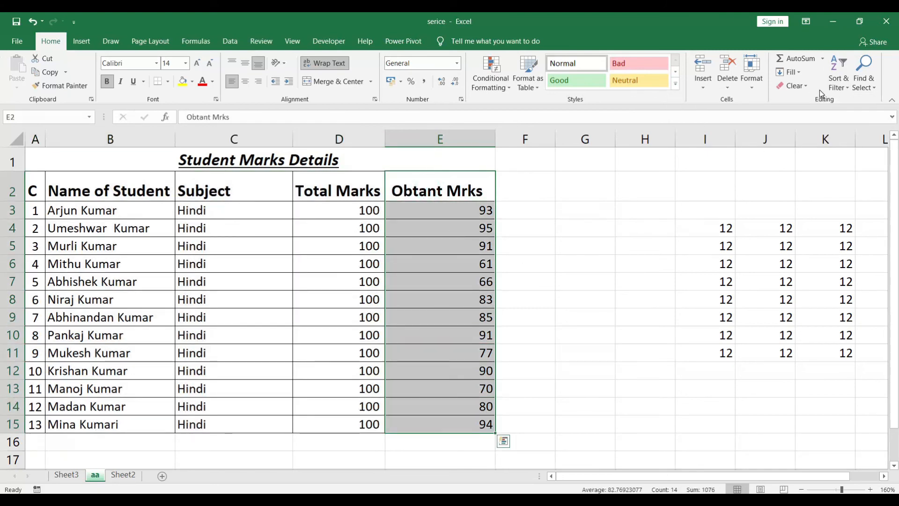
pyautogui.click(845, 86)
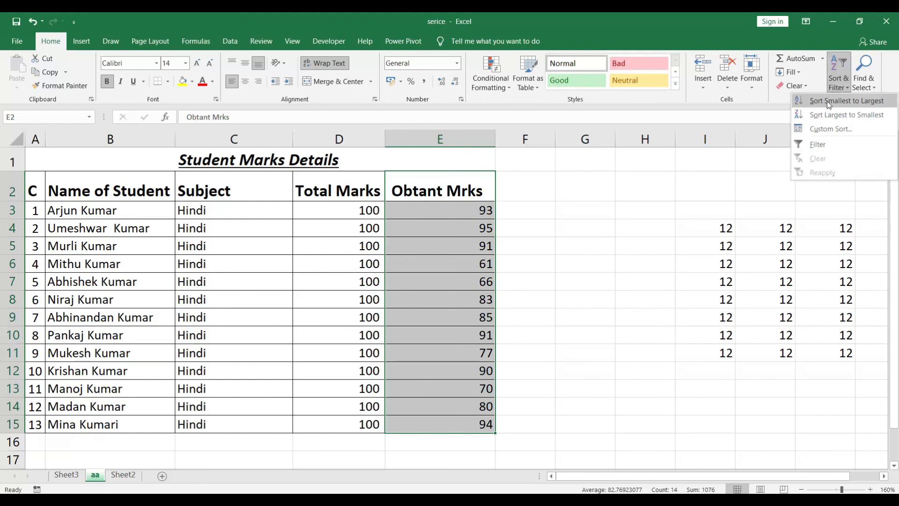
pyautogui.click(841, 102)
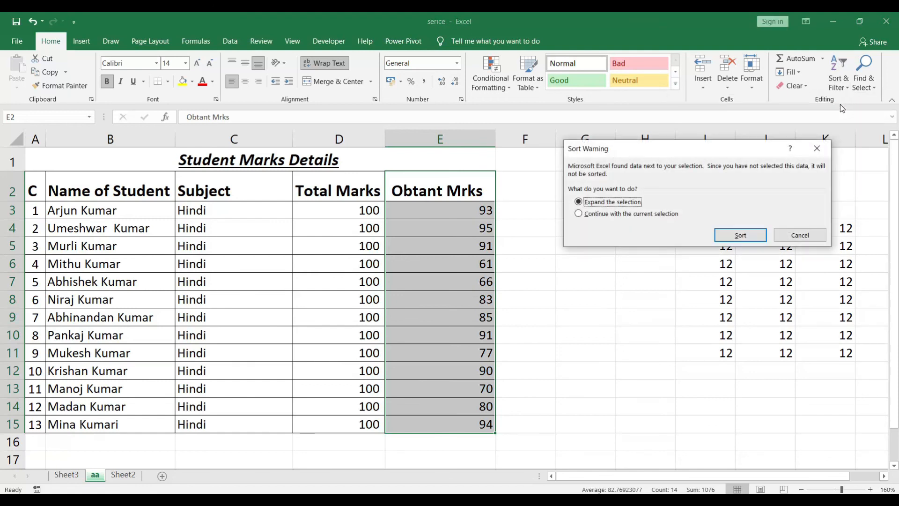
pyautogui.click(734, 237)
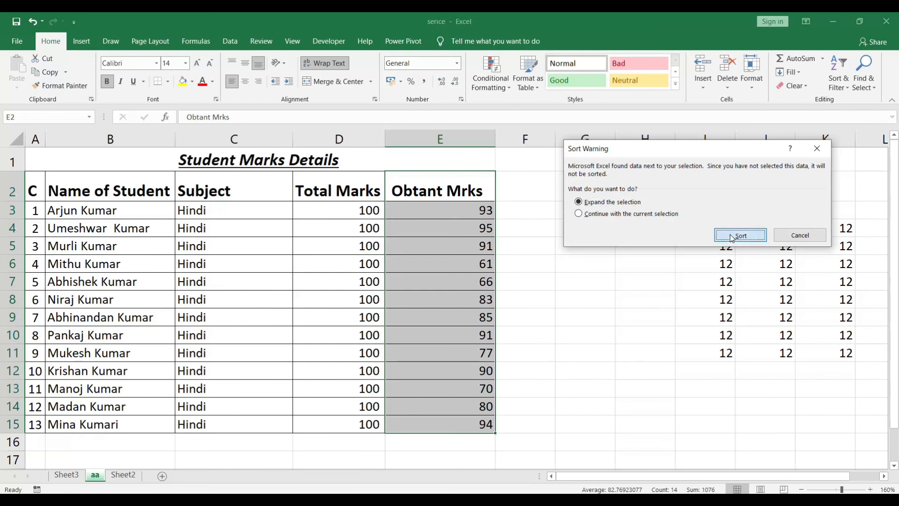
pyautogui.click(513, 224)
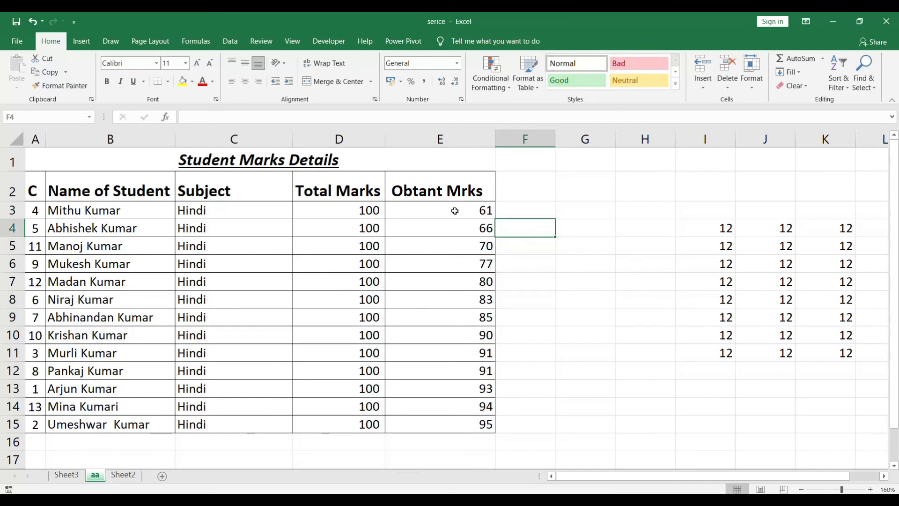
pyautogui.click(458, 425)
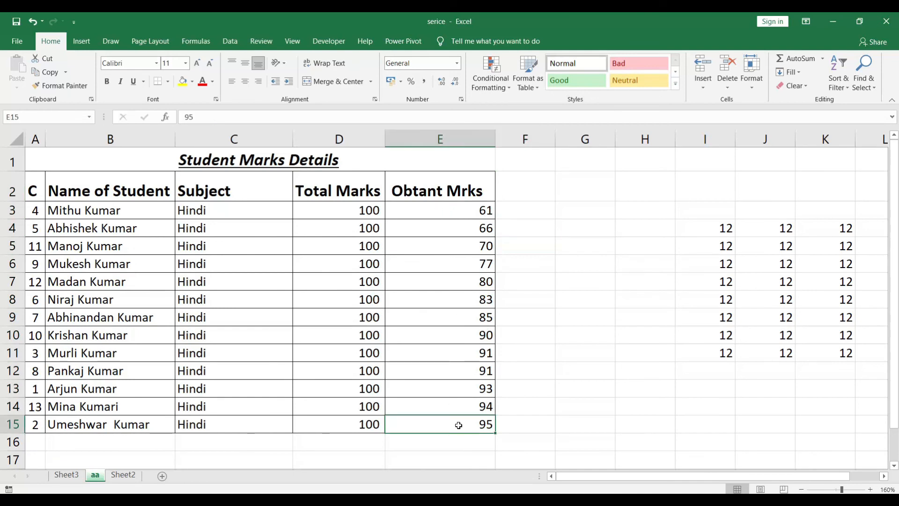
pyautogui.click(471, 209)
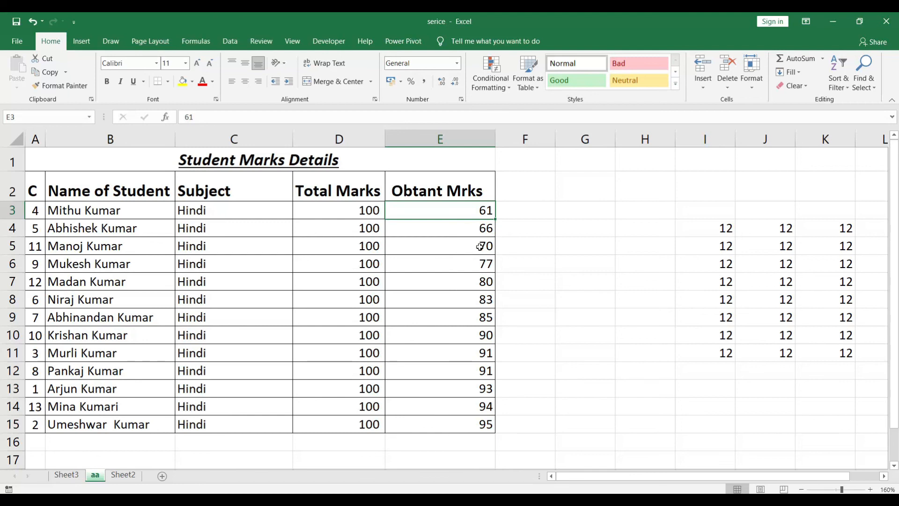
# Sort the Obtant Mrks values E3:E15 from largest to smallest, expanding the selection to the neighbouring table data.
pyautogui.click(481, 268)
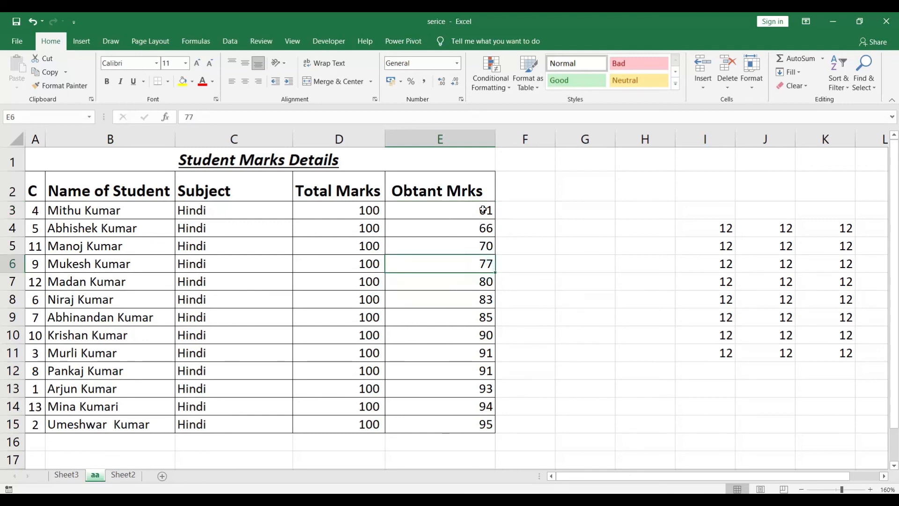
pyautogui.moveTo(471, 209); pyautogui.dragTo(466, 424)
pyautogui.click(840, 87)
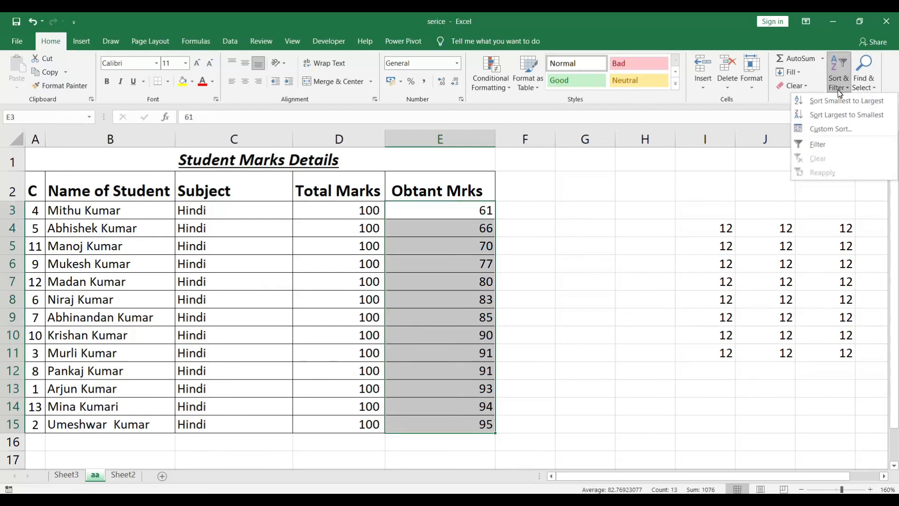
pyautogui.click(833, 117)
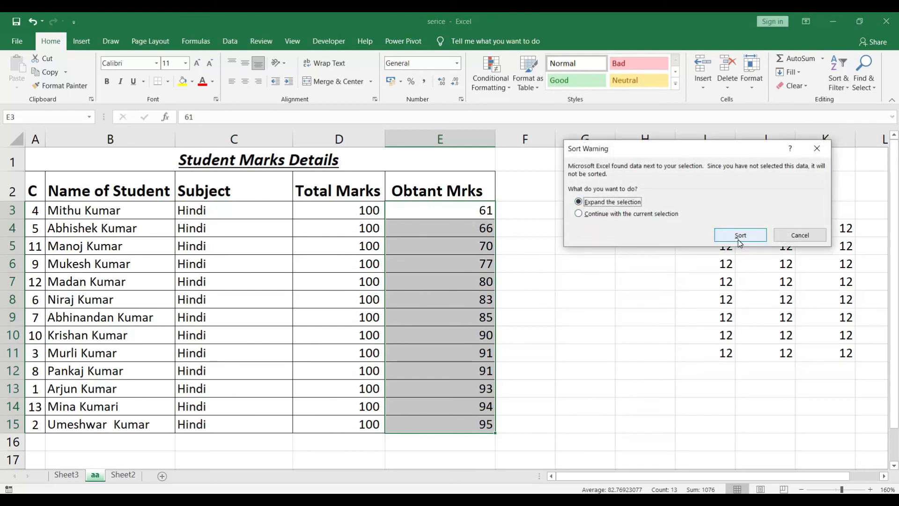
pyautogui.click(740, 237)
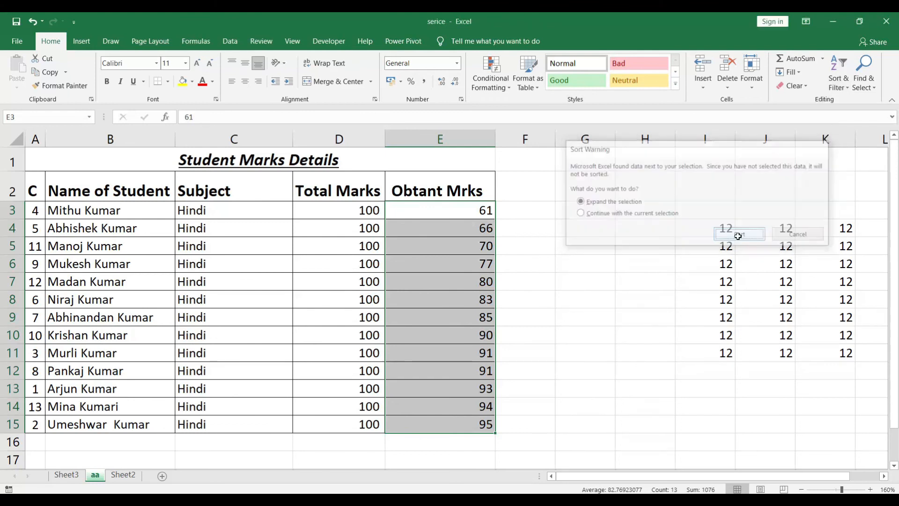
# Turn on filtering for the marks table's header row and view the Subject column's filter options.
pyautogui.click(523, 216)
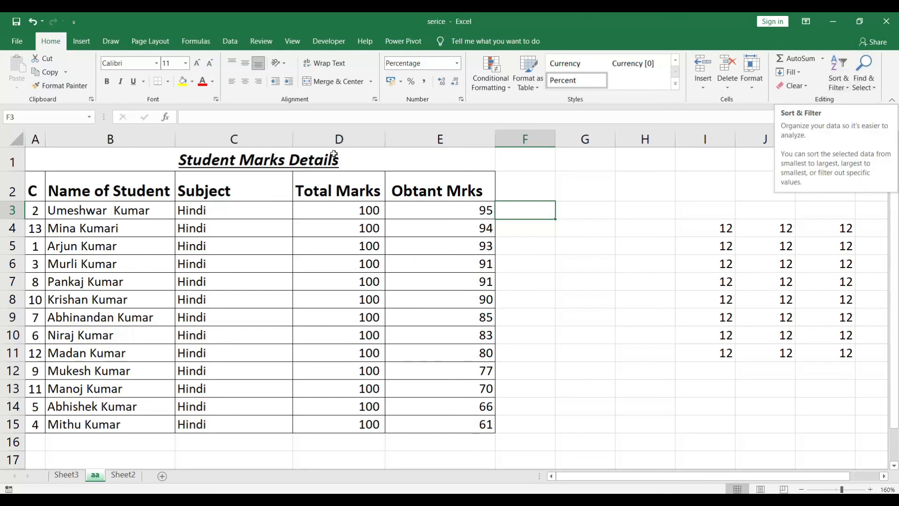
pyautogui.click(839, 87)
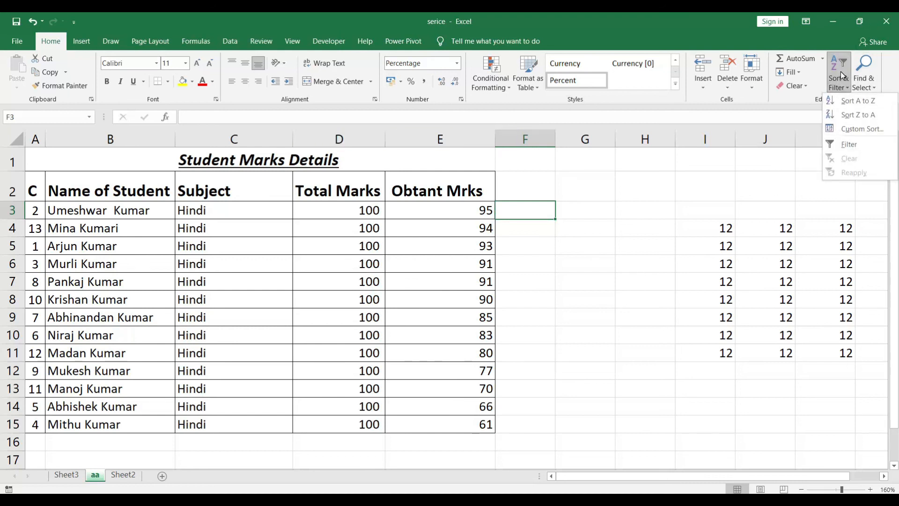
pyautogui.click(852, 145)
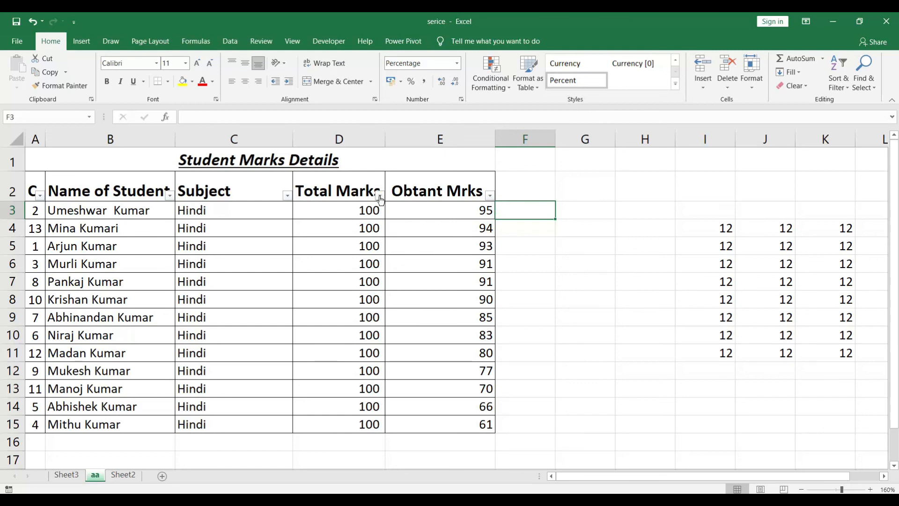
pyautogui.click(287, 195)
pyautogui.click(287, 195)
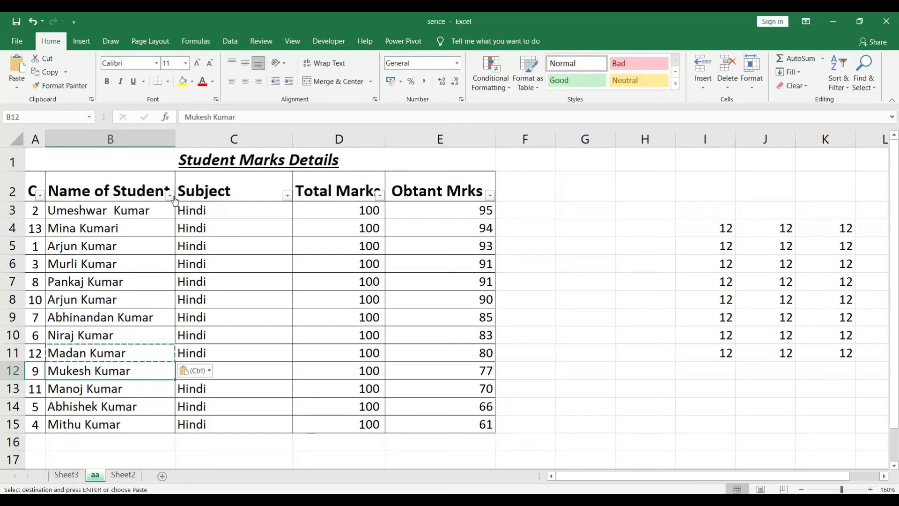
# Filter the Name of Student column to show only the name of the student numbered 1.
pyautogui.click(170, 196)
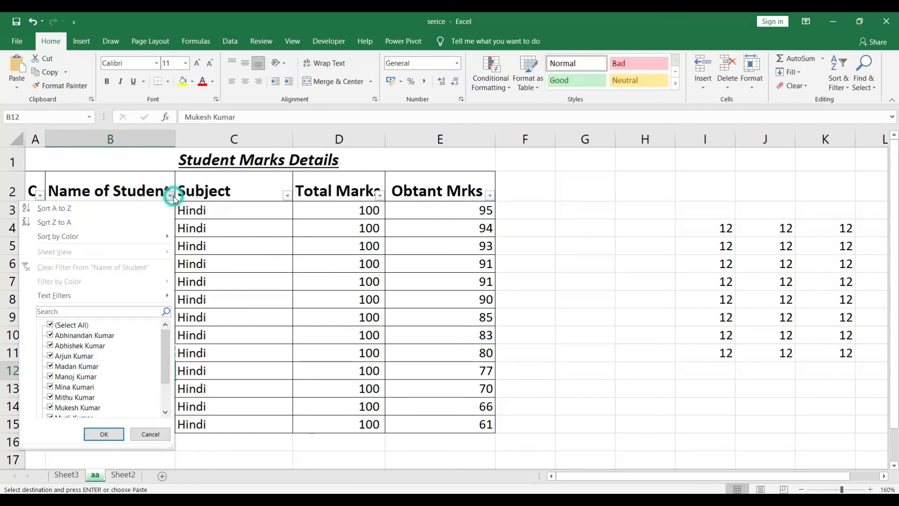
pyautogui.click(66, 326)
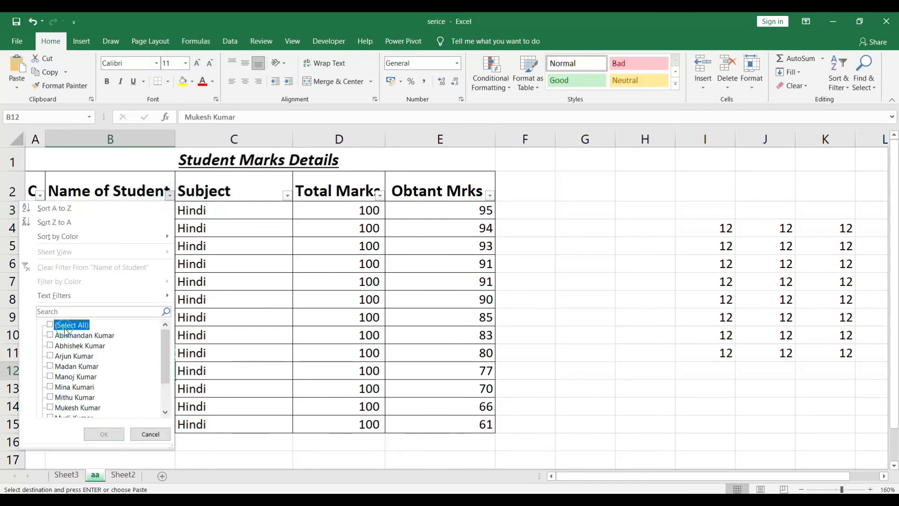
pyautogui.click(51, 356)
pyautogui.click(104, 434)
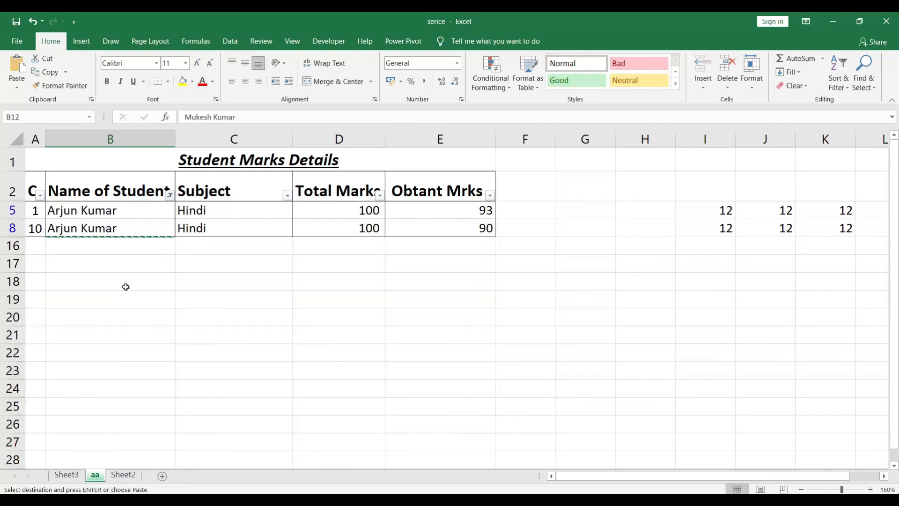
# Review the Name of Student filter choices and examine the filtered rows' subject and marks cells.
pyautogui.click(173, 195)
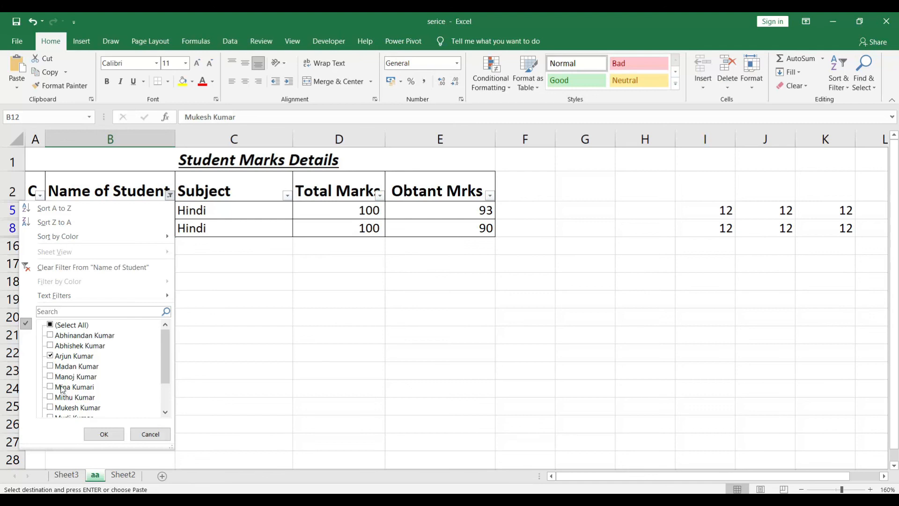
pyautogui.click(103, 433)
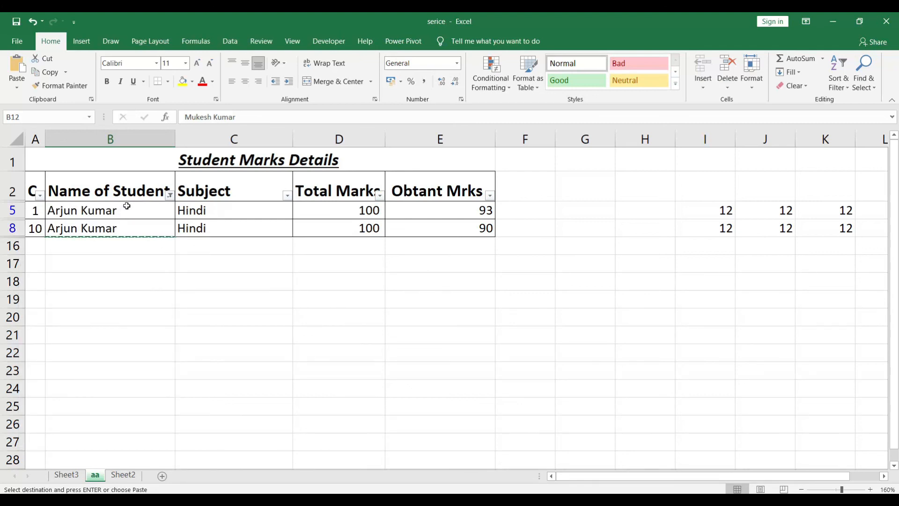
pyautogui.moveTo(130, 209); pyautogui.dragTo(455, 224)
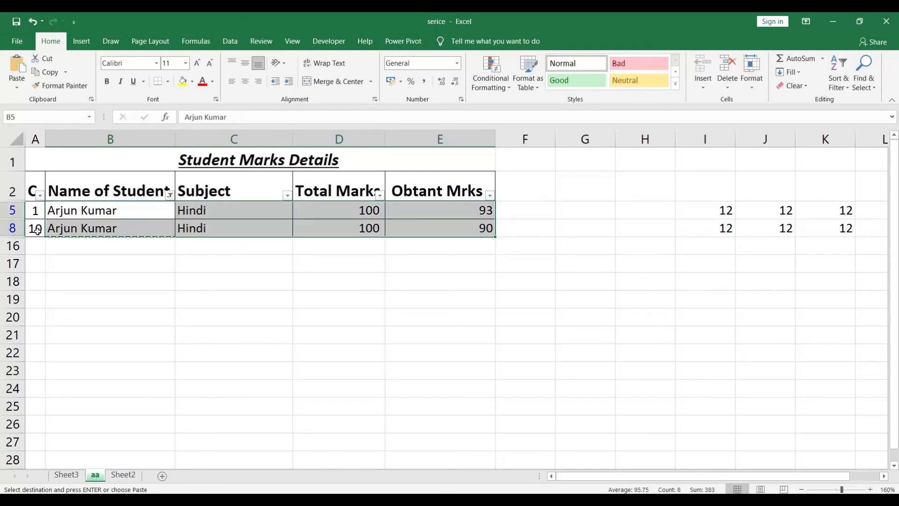
pyautogui.click(37, 231)
pyautogui.moveTo(208, 211); pyautogui.dragTo(449, 229)
pyautogui.click(308, 260)
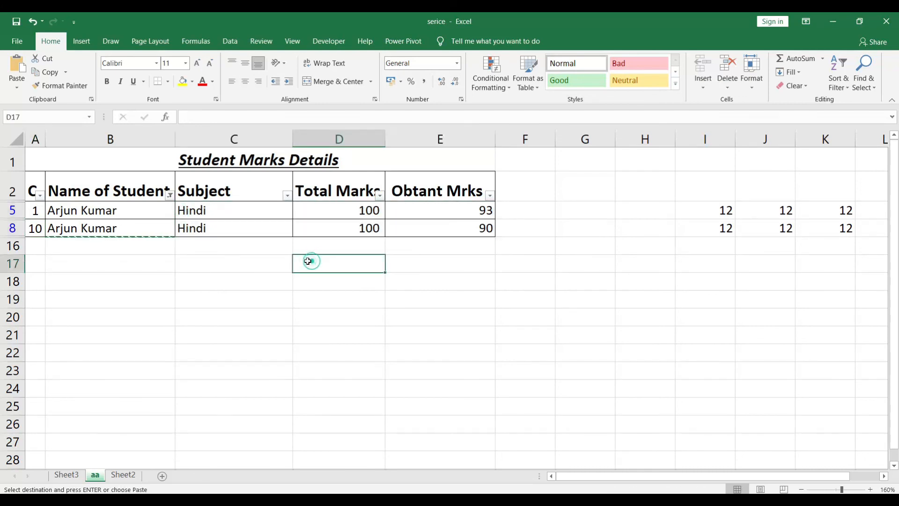
# Select all names in the Name of Student filter to show every student row again.
pyautogui.click(170, 195)
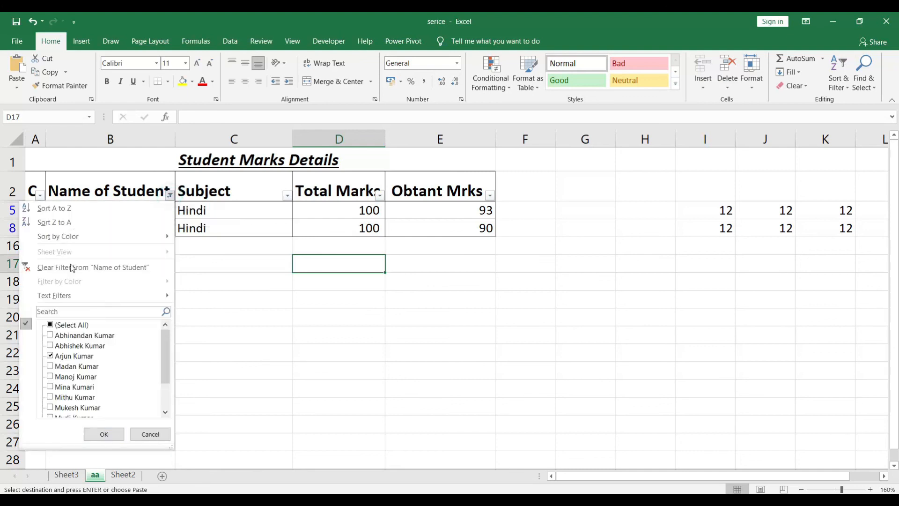
pyautogui.click(61, 325)
pyautogui.click(105, 433)
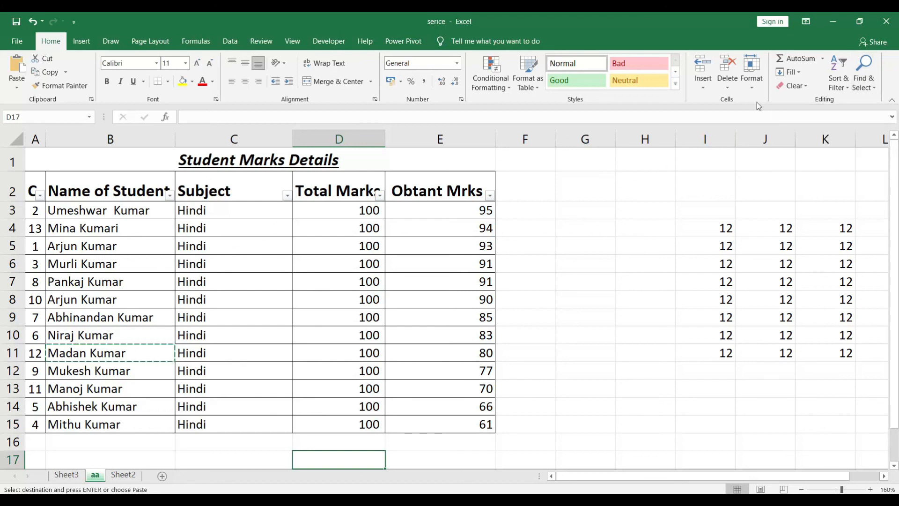
# Search the sheet with Find for the first name of the student numbered 8, repeat the search once and close it.
pyautogui.click(863, 82)
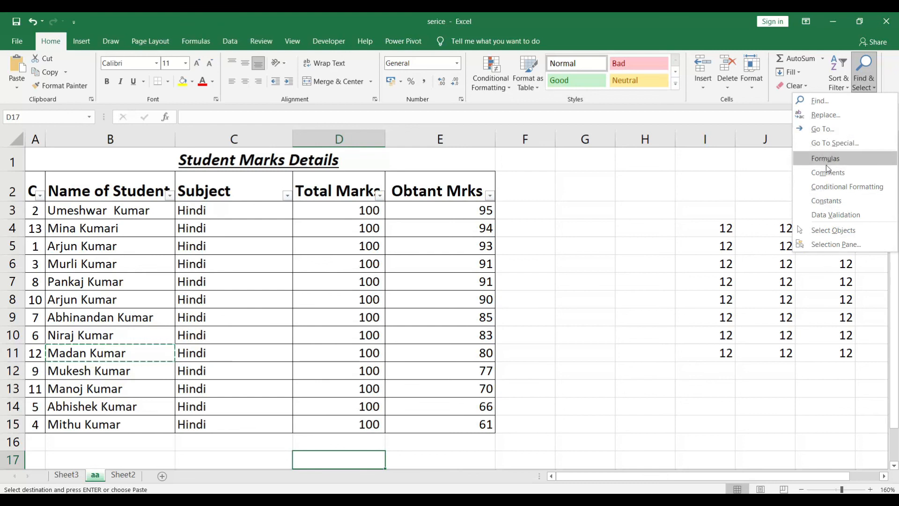
pyautogui.click(825, 100)
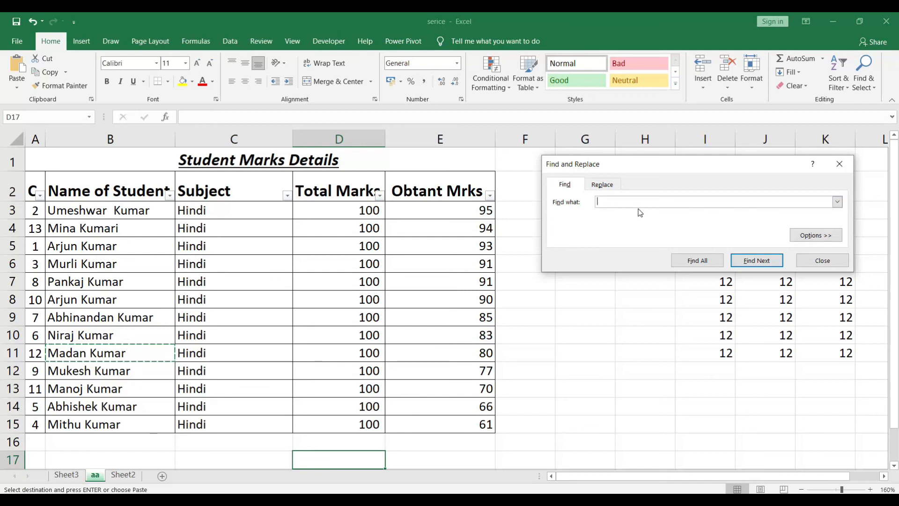
pyautogui.write('ankaj')
pyautogui.click(745, 261)
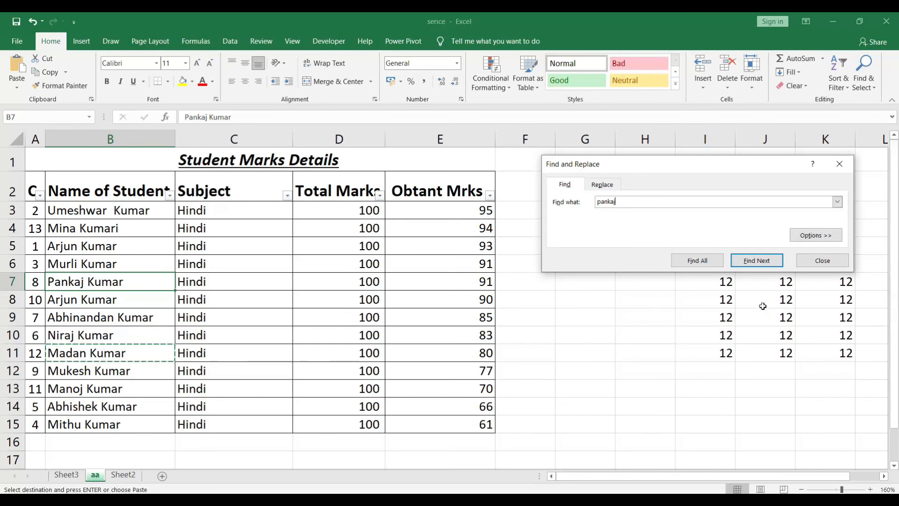
pyautogui.click(743, 261)
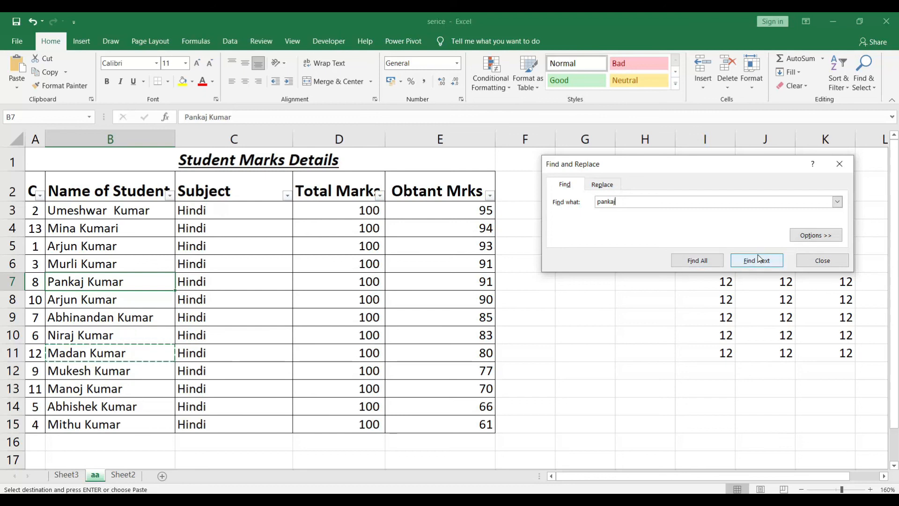
pyautogui.click(840, 164)
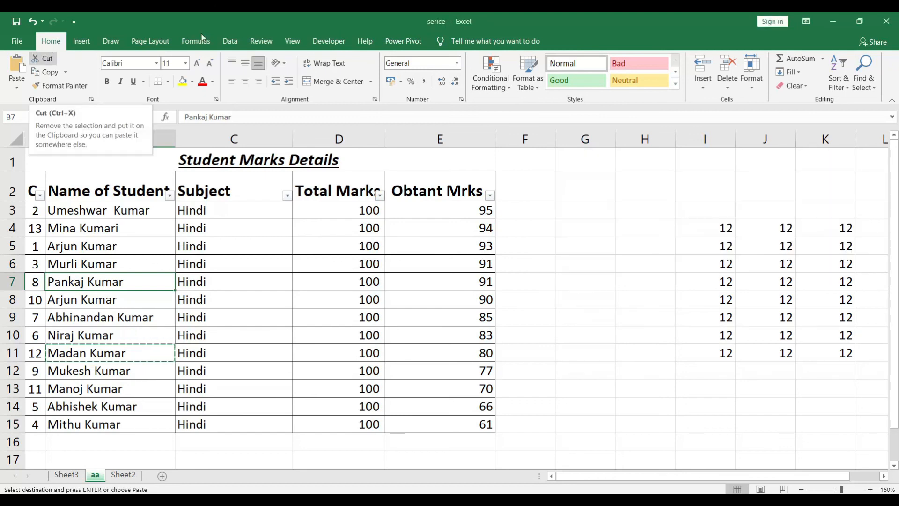